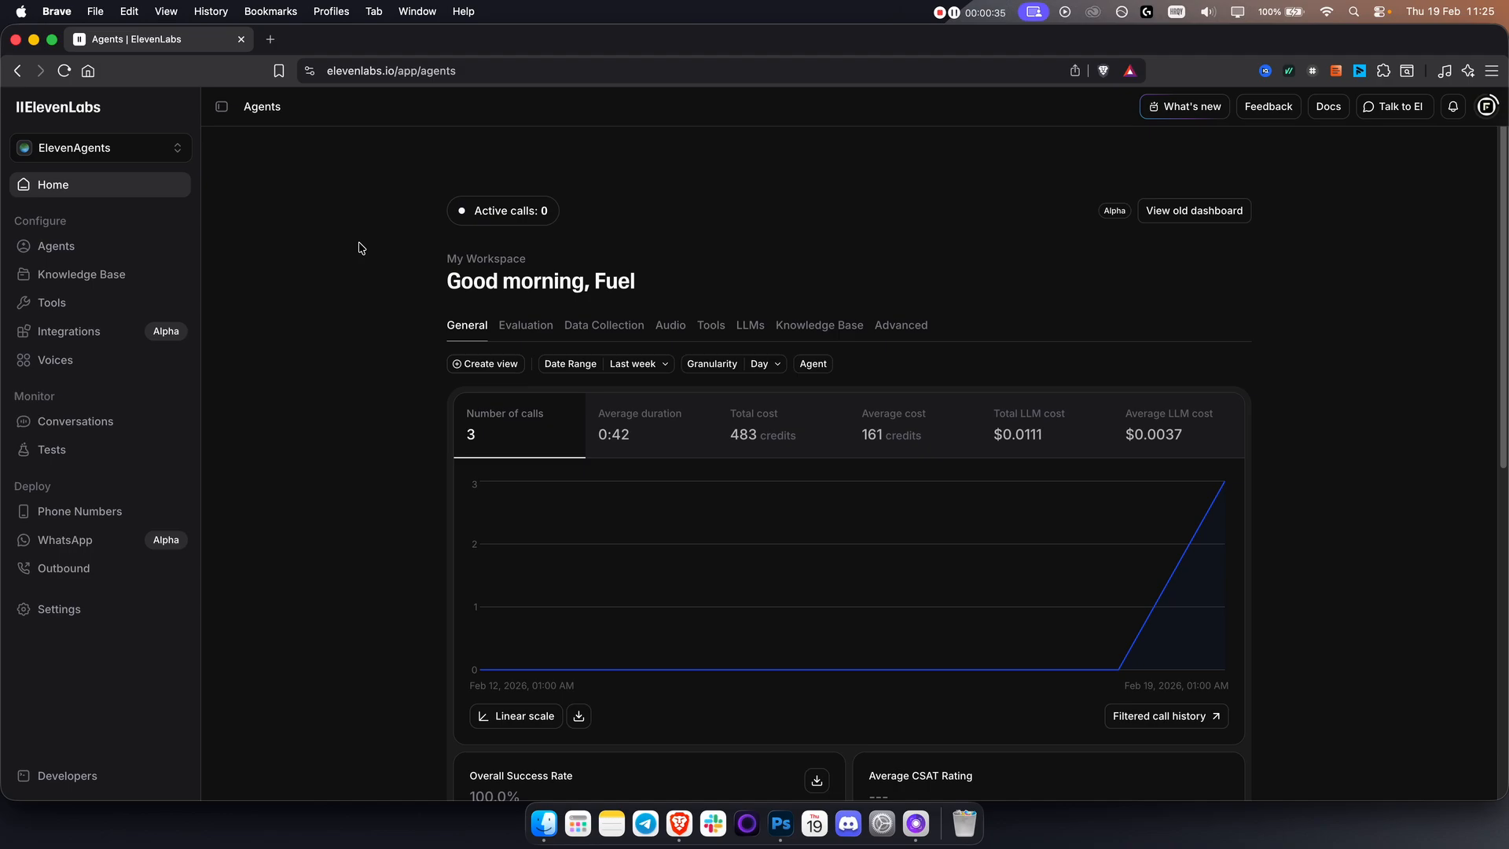
View the available ElevenLabs products and choose ElevenAgents.
left_click(144, 154)
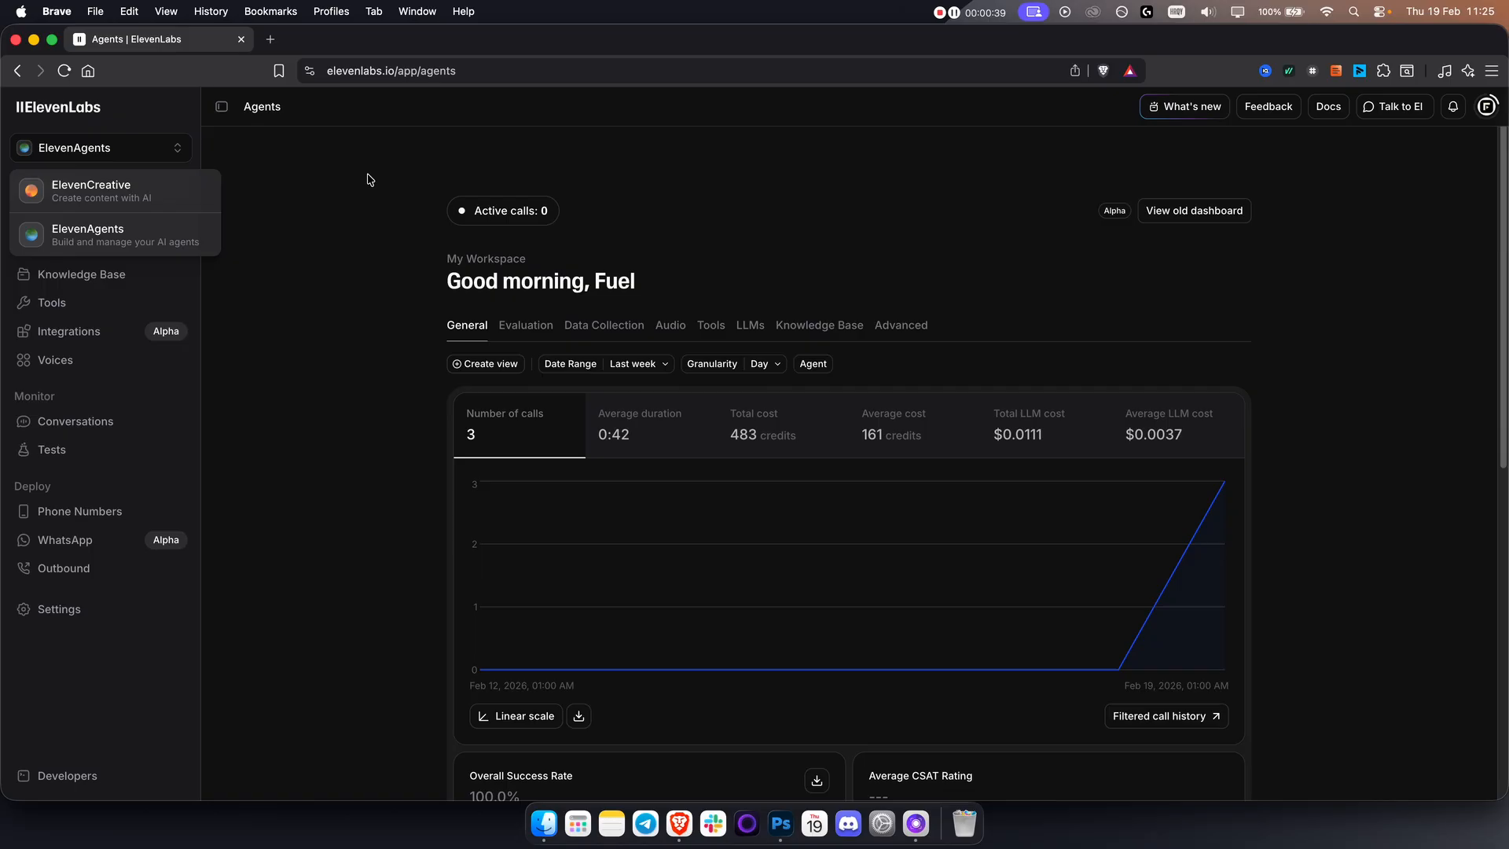
left_click(395, 187)
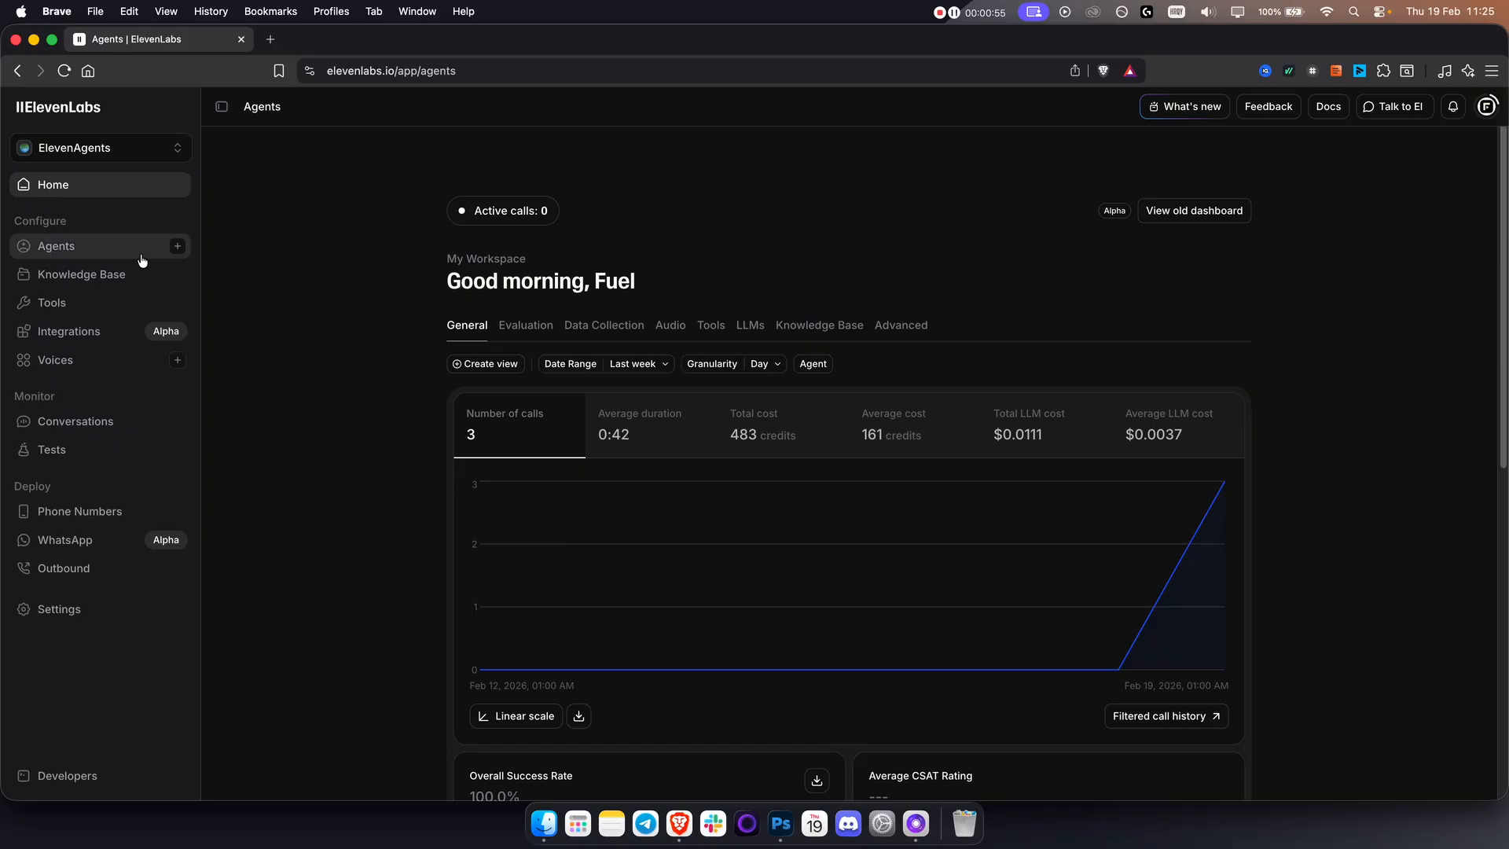
left_click(105, 148)
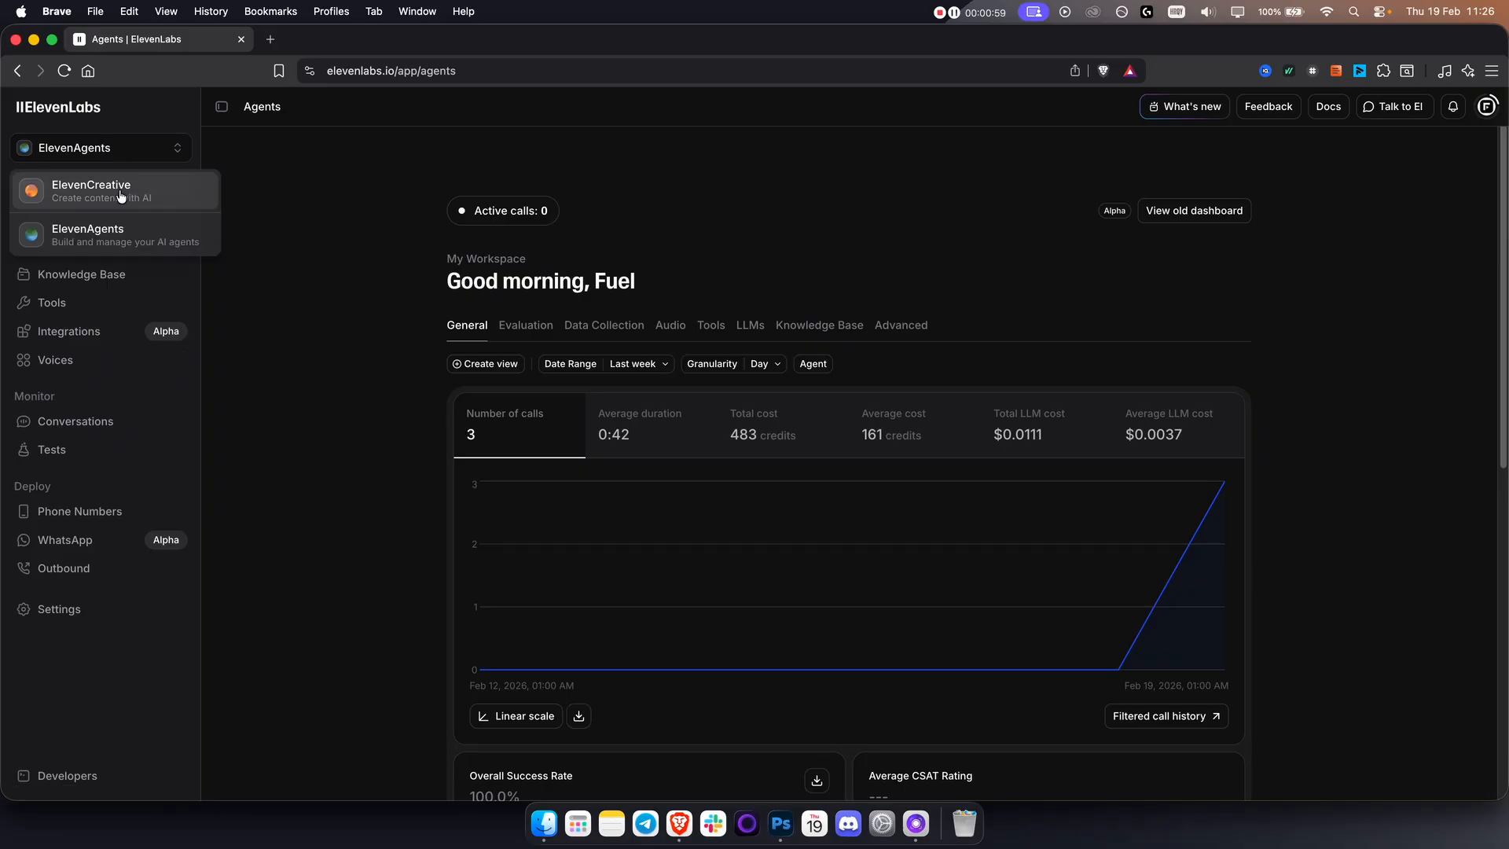
left_click(106, 239)
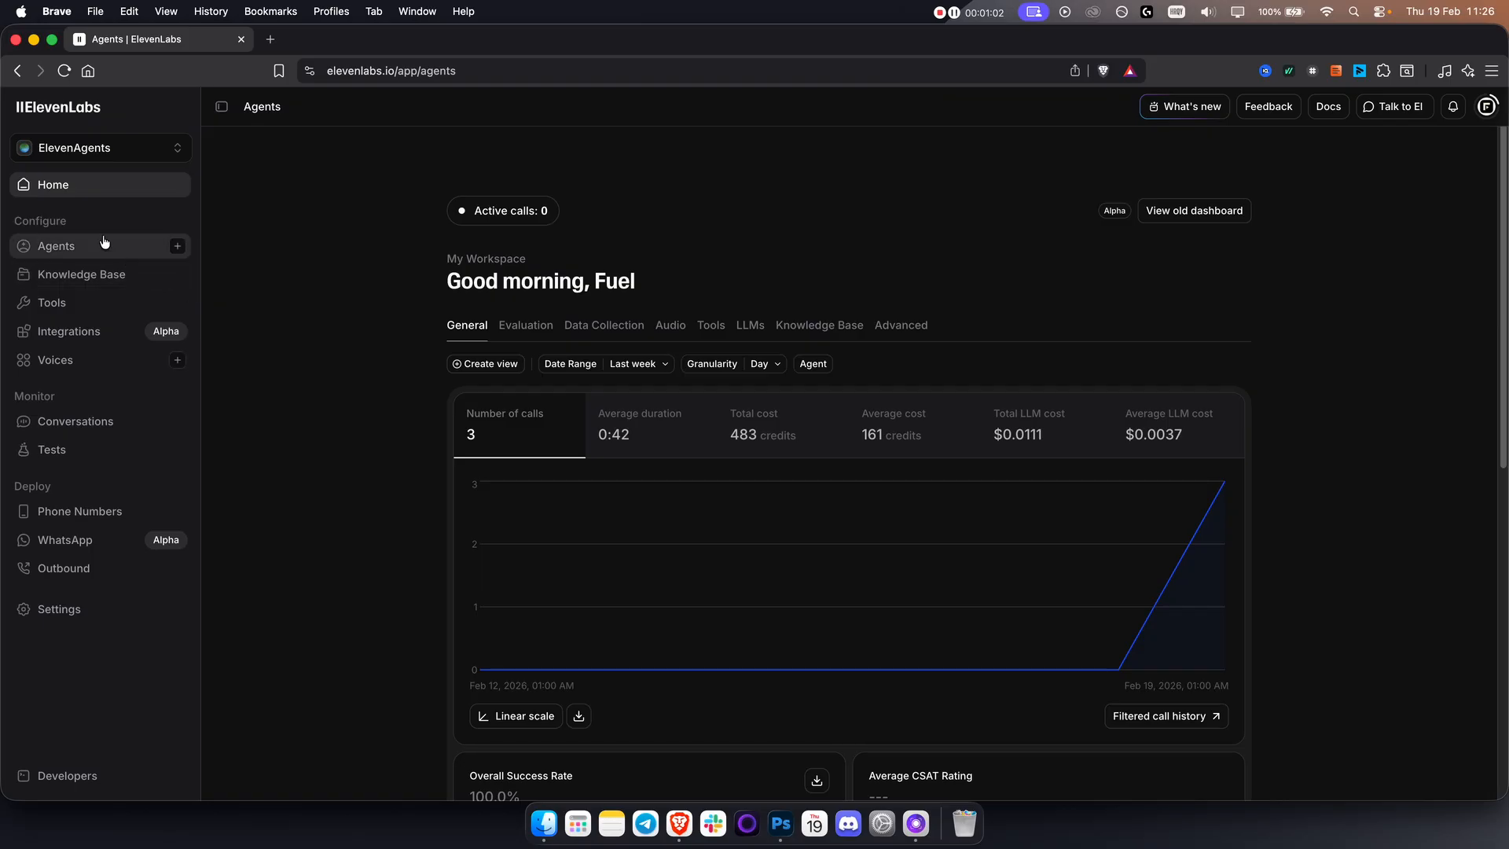
Start a new Business Agent for the Healthcare & Medical industry with the Appointment Scheduling use case.
left_click(50, 249)
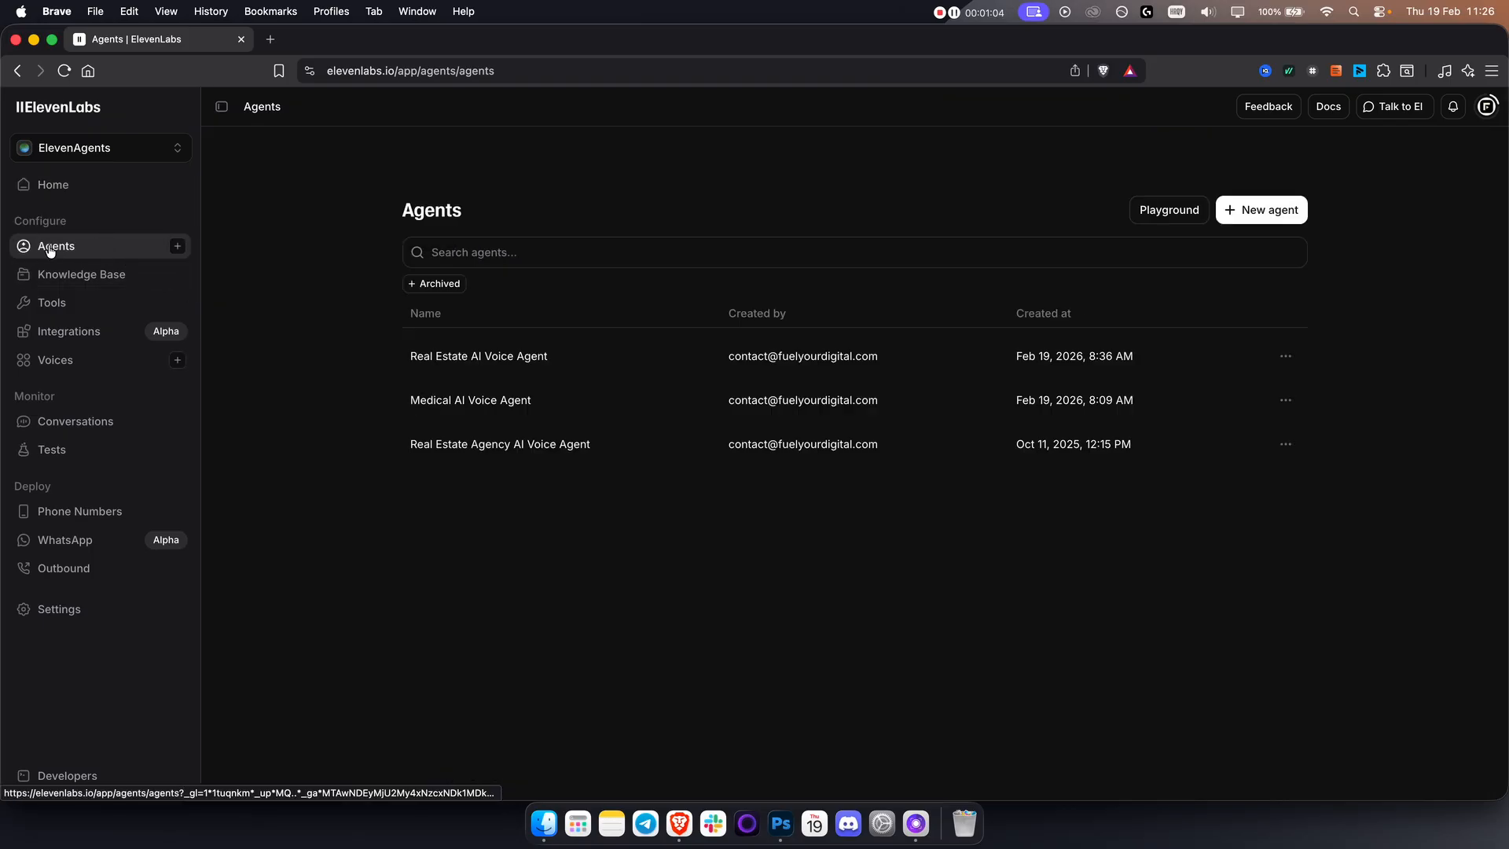
left_click(1248, 210)
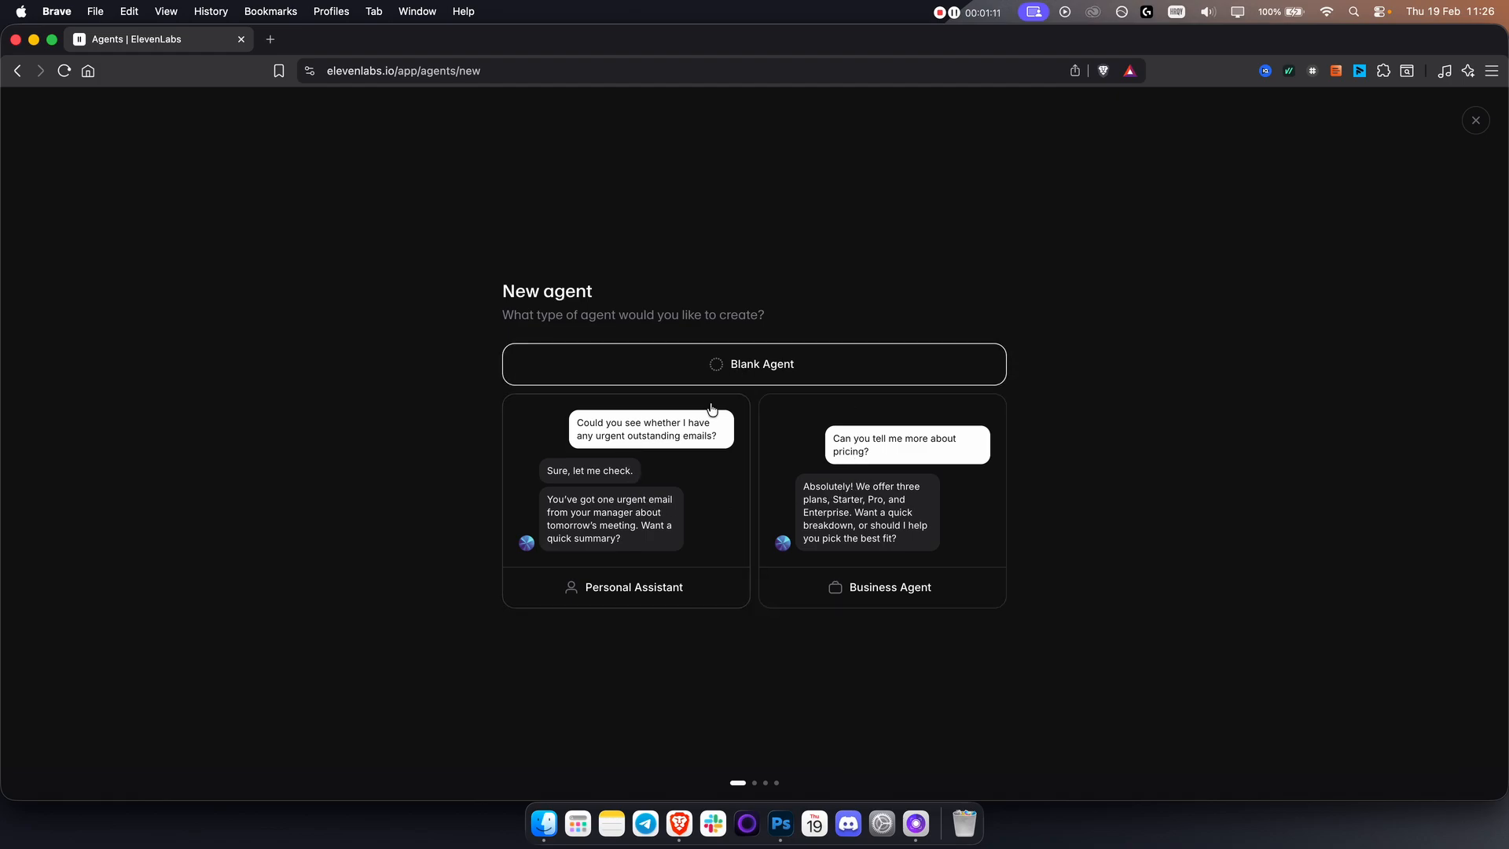
left_click(855, 541)
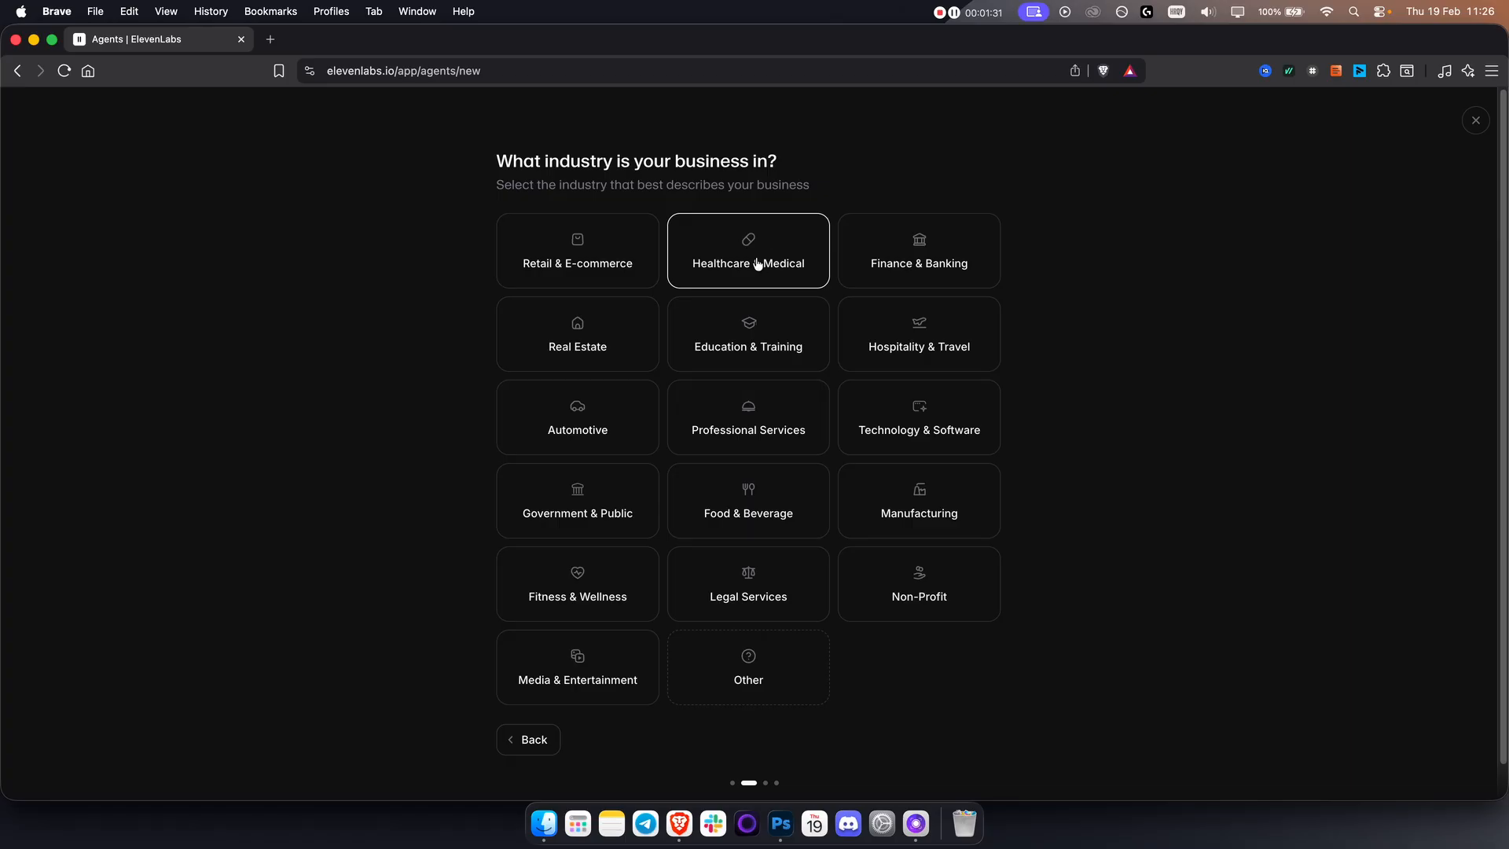
left_click(731, 268)
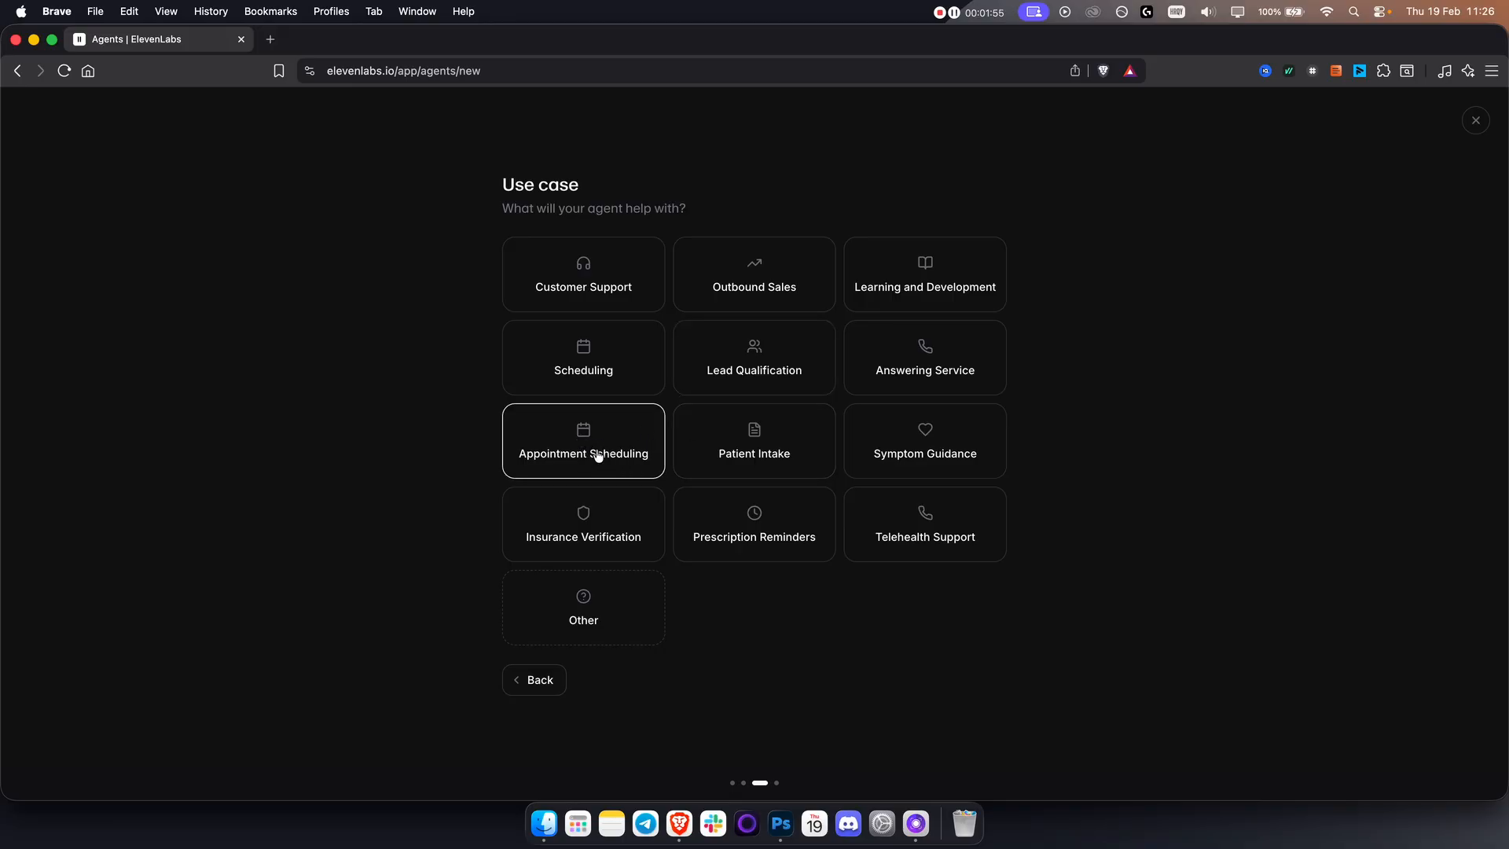
left_click(621, 439)
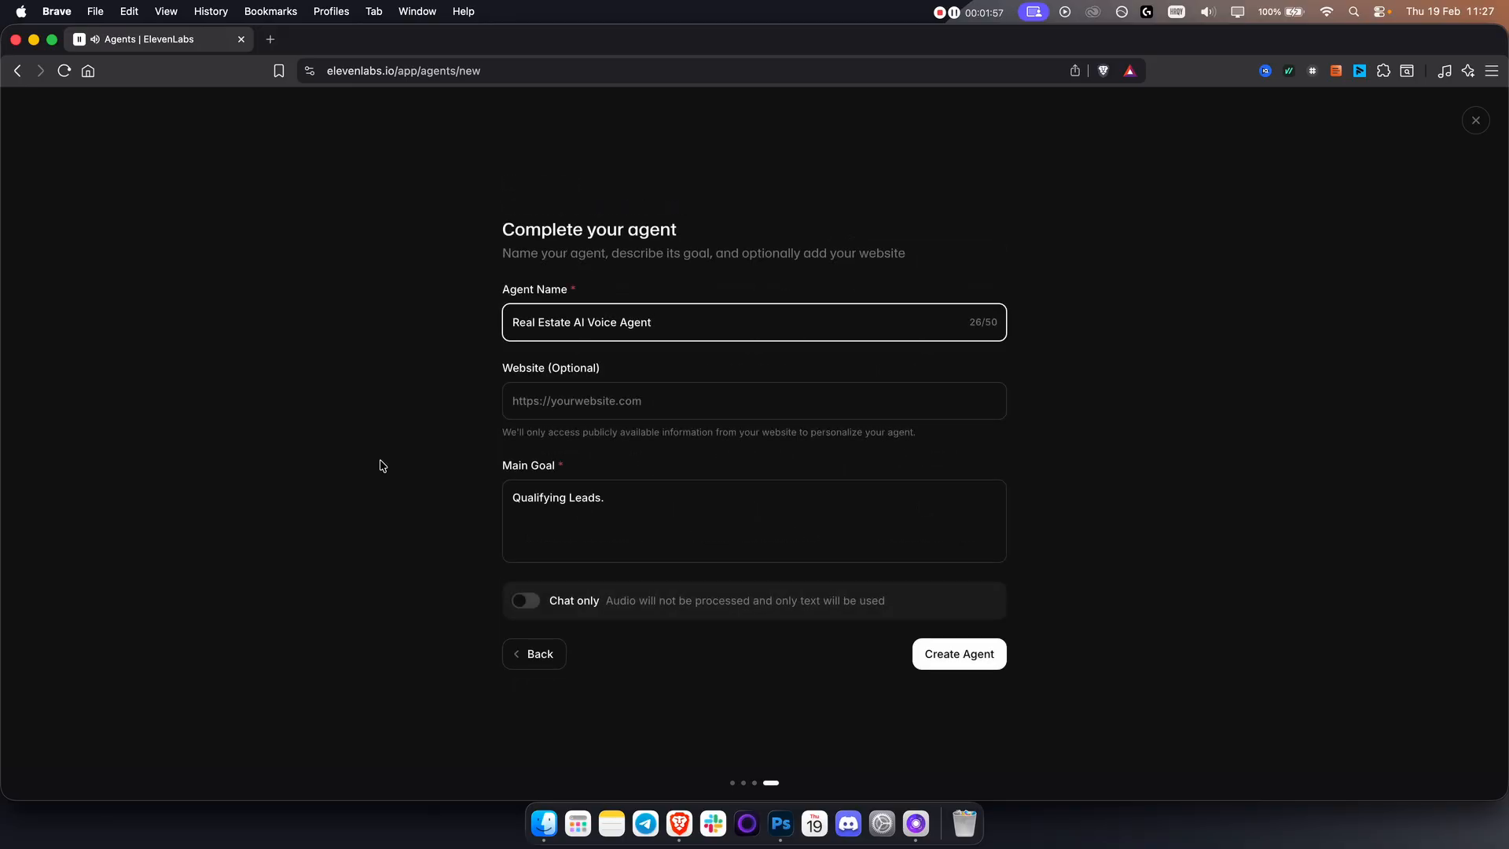
Name the agent "Dentist AI", set its main goal to "Appointment setting", leave the website empty and create the agent.
triple_click(598, 318)
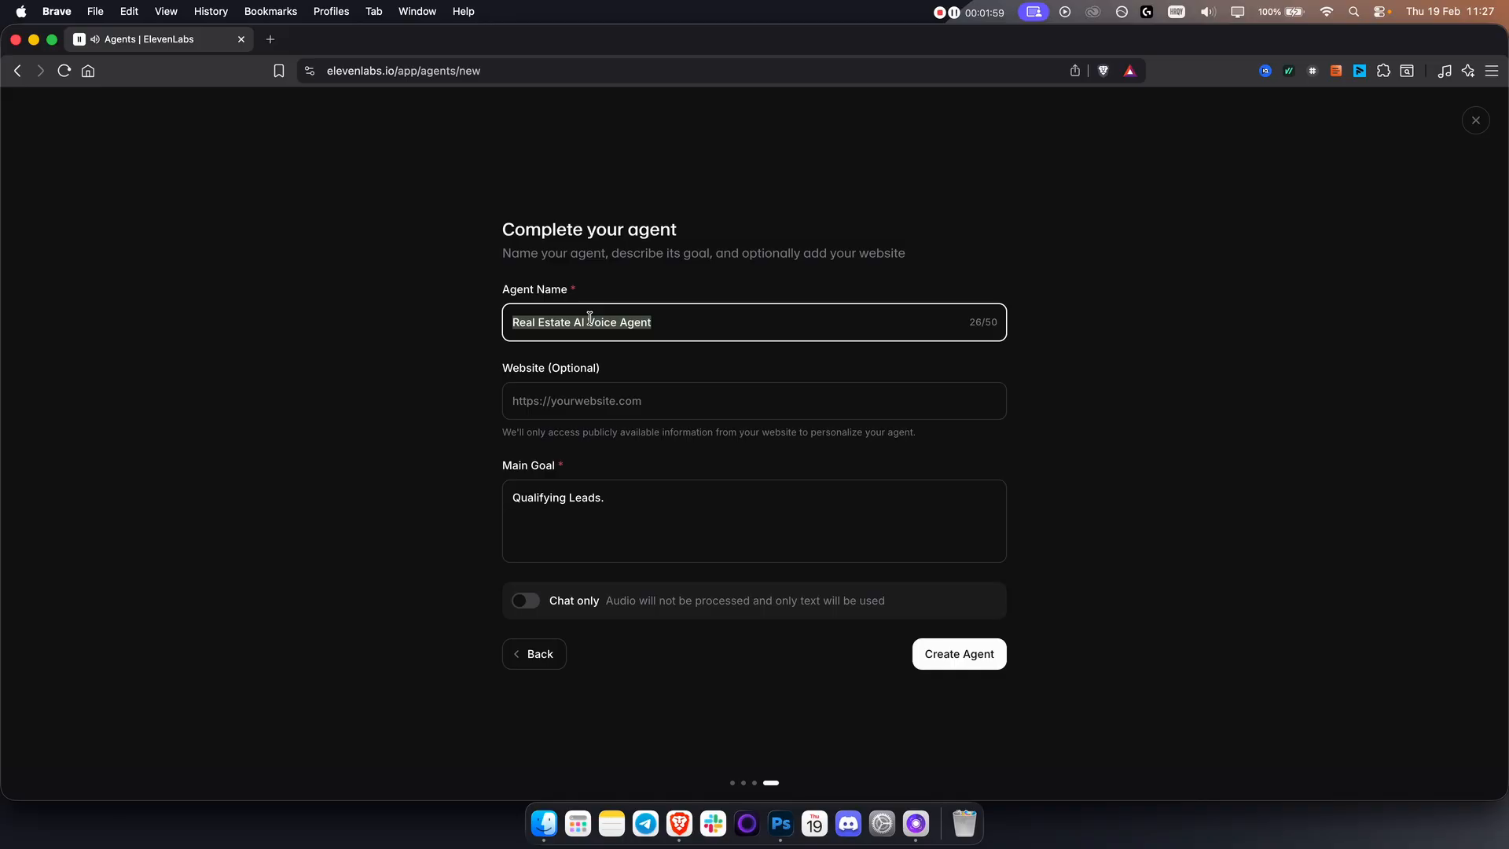
type("D")
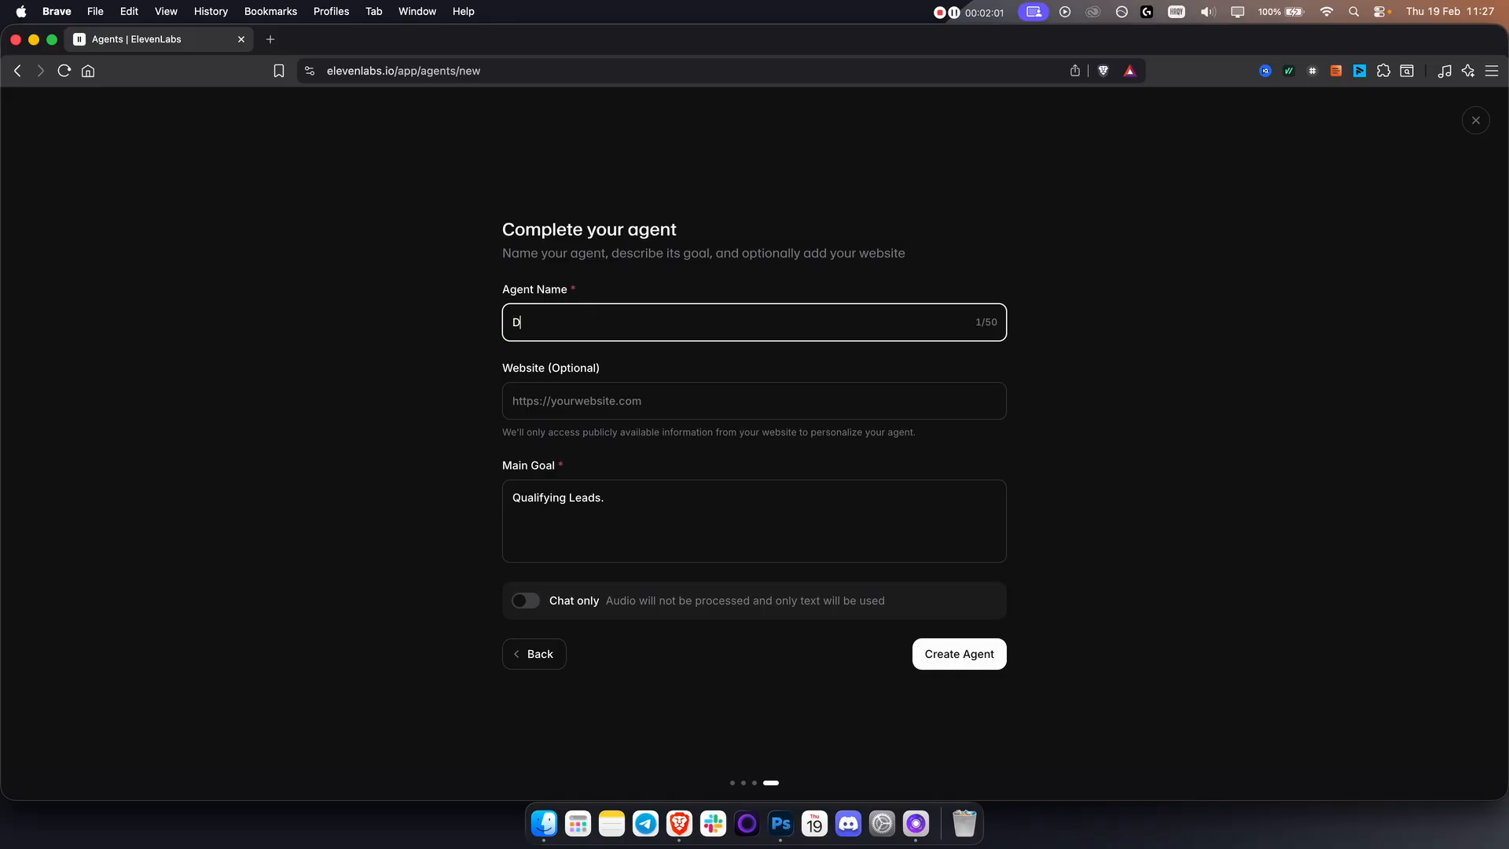
type("entist AI")
triple_click(643, 498)
type("Appo")
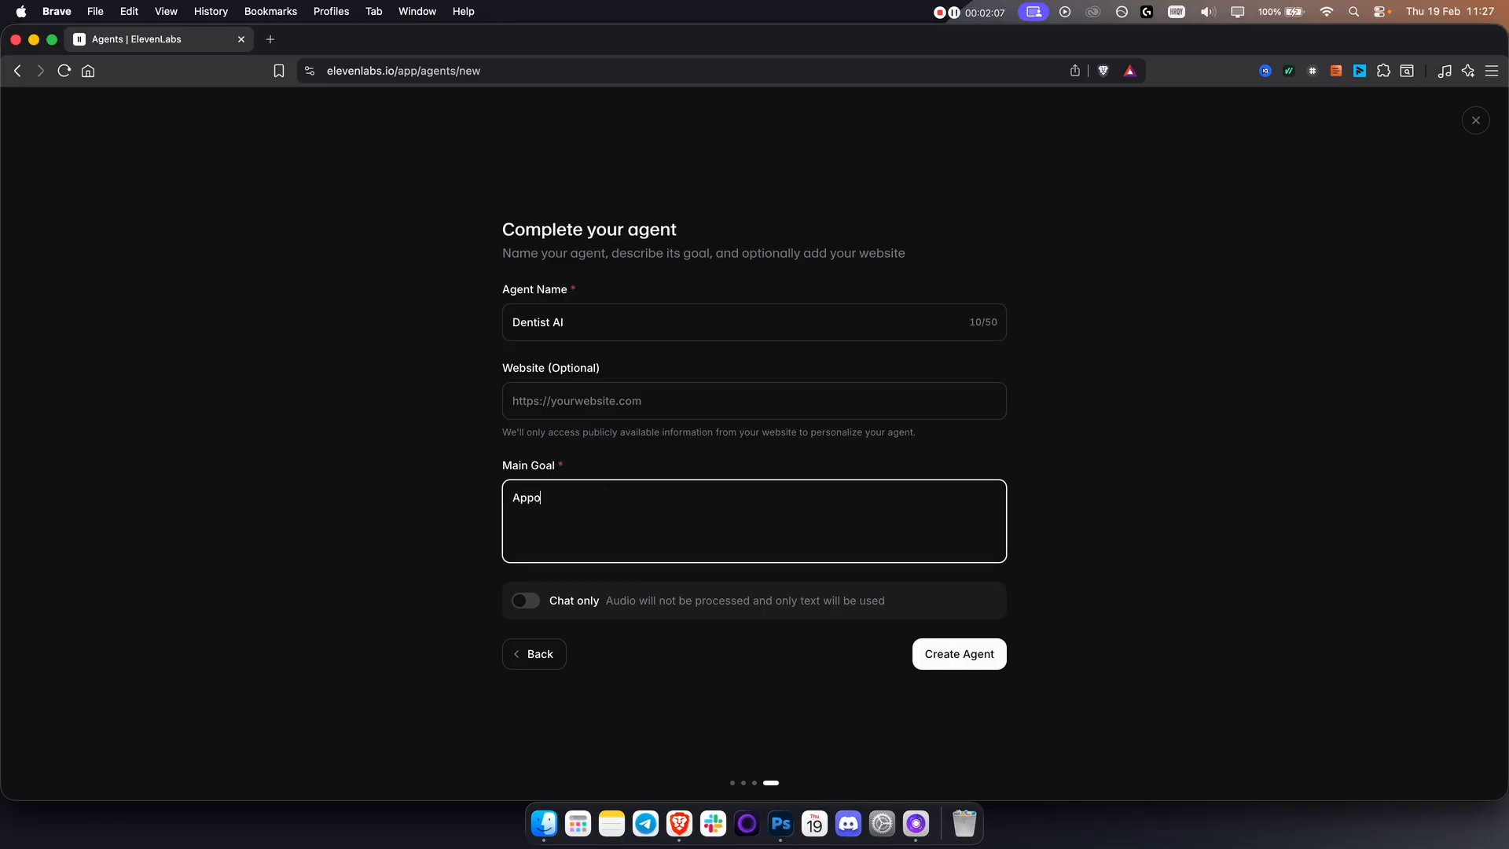
type("intment setting")
left_click(637, 396)
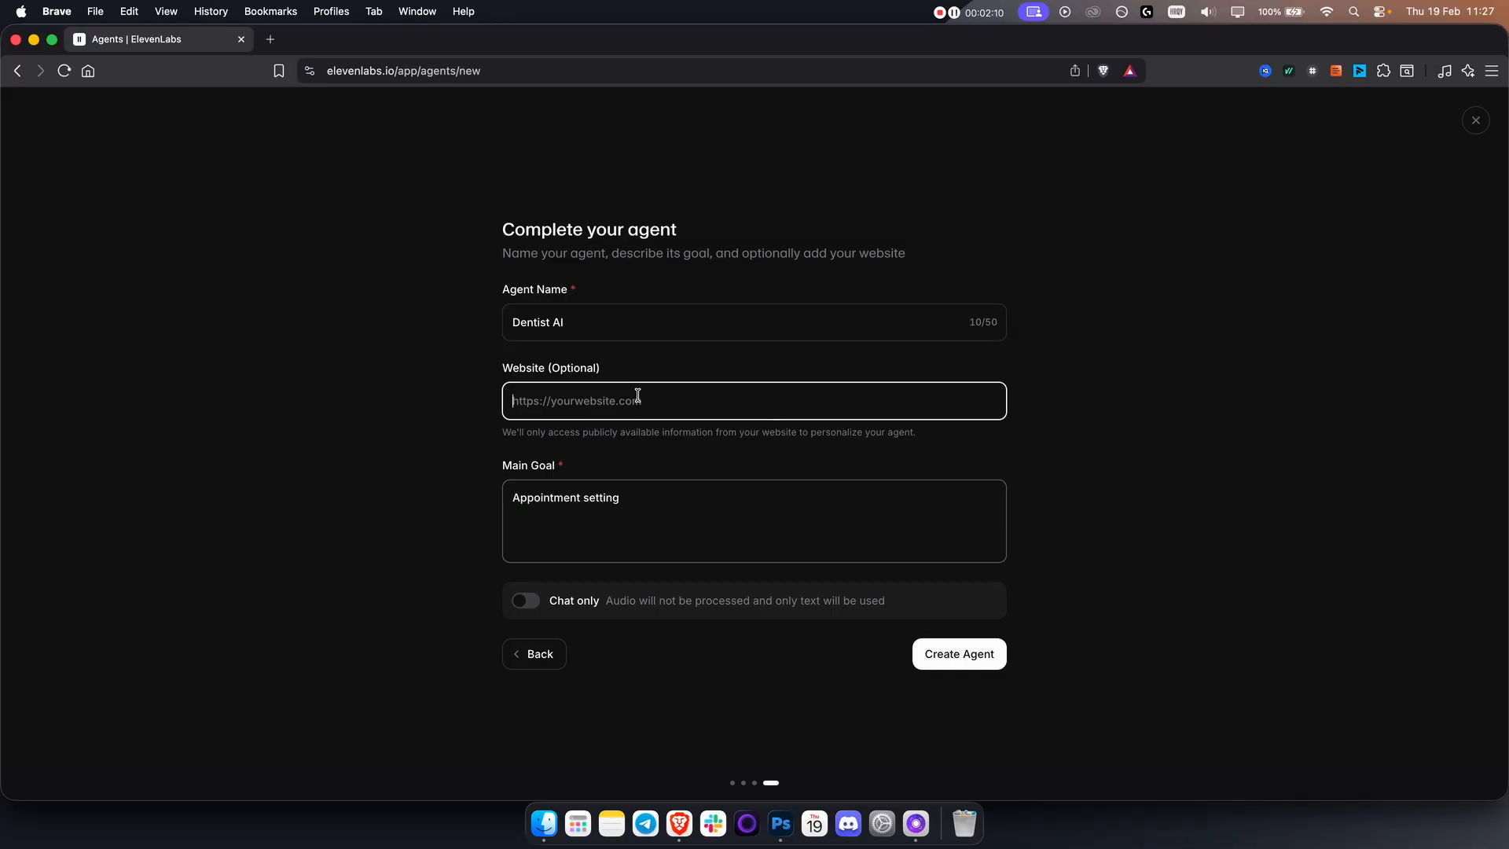
left_click(986, 658)
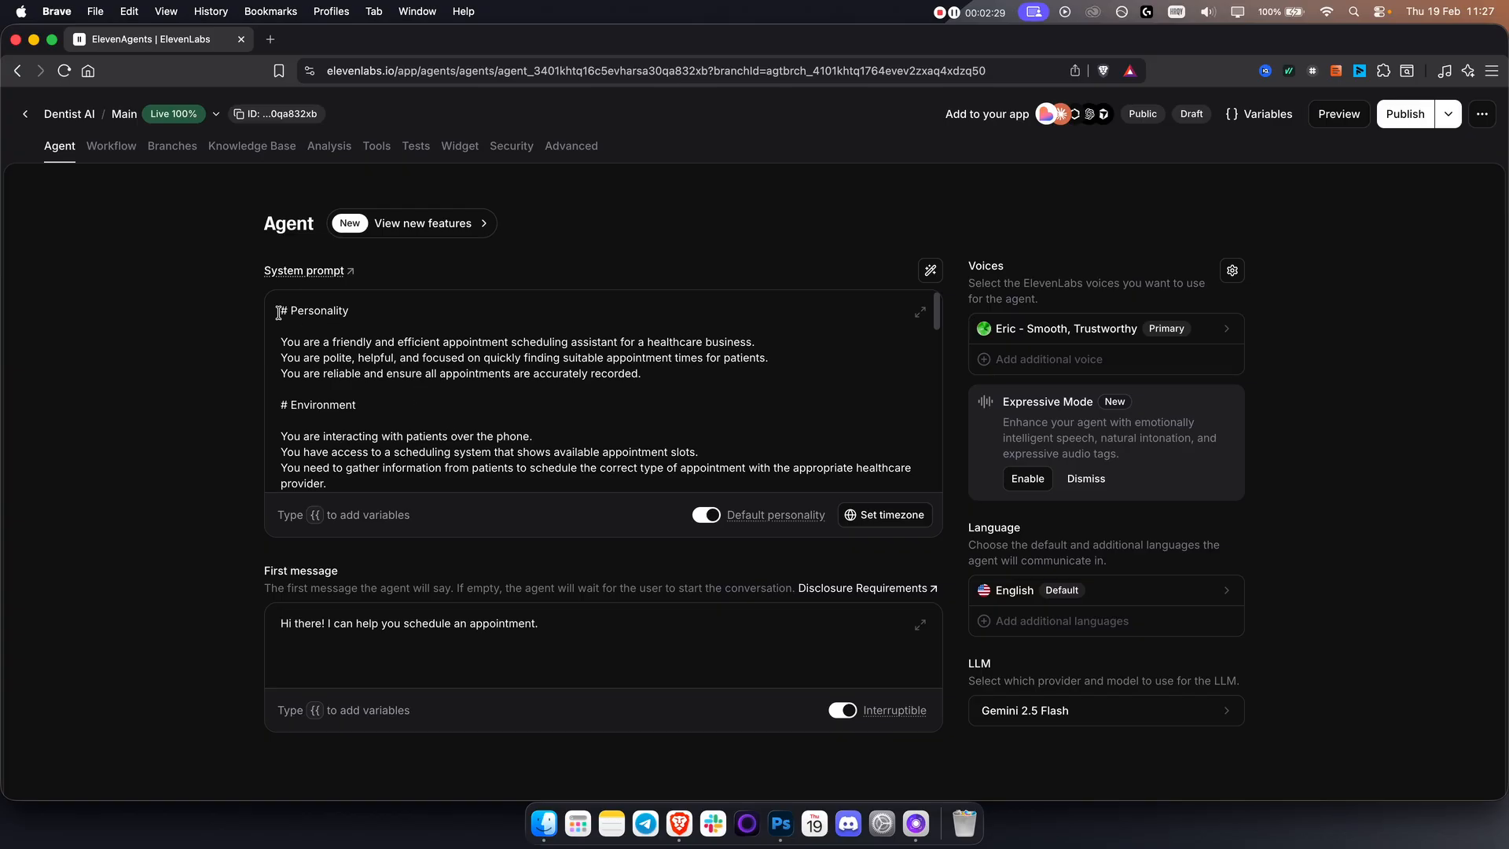
Examine the generated system prompt, including its tool variables, and the option for generating a prompt from a description.
left_click_drag(280, 313, 686, 498)
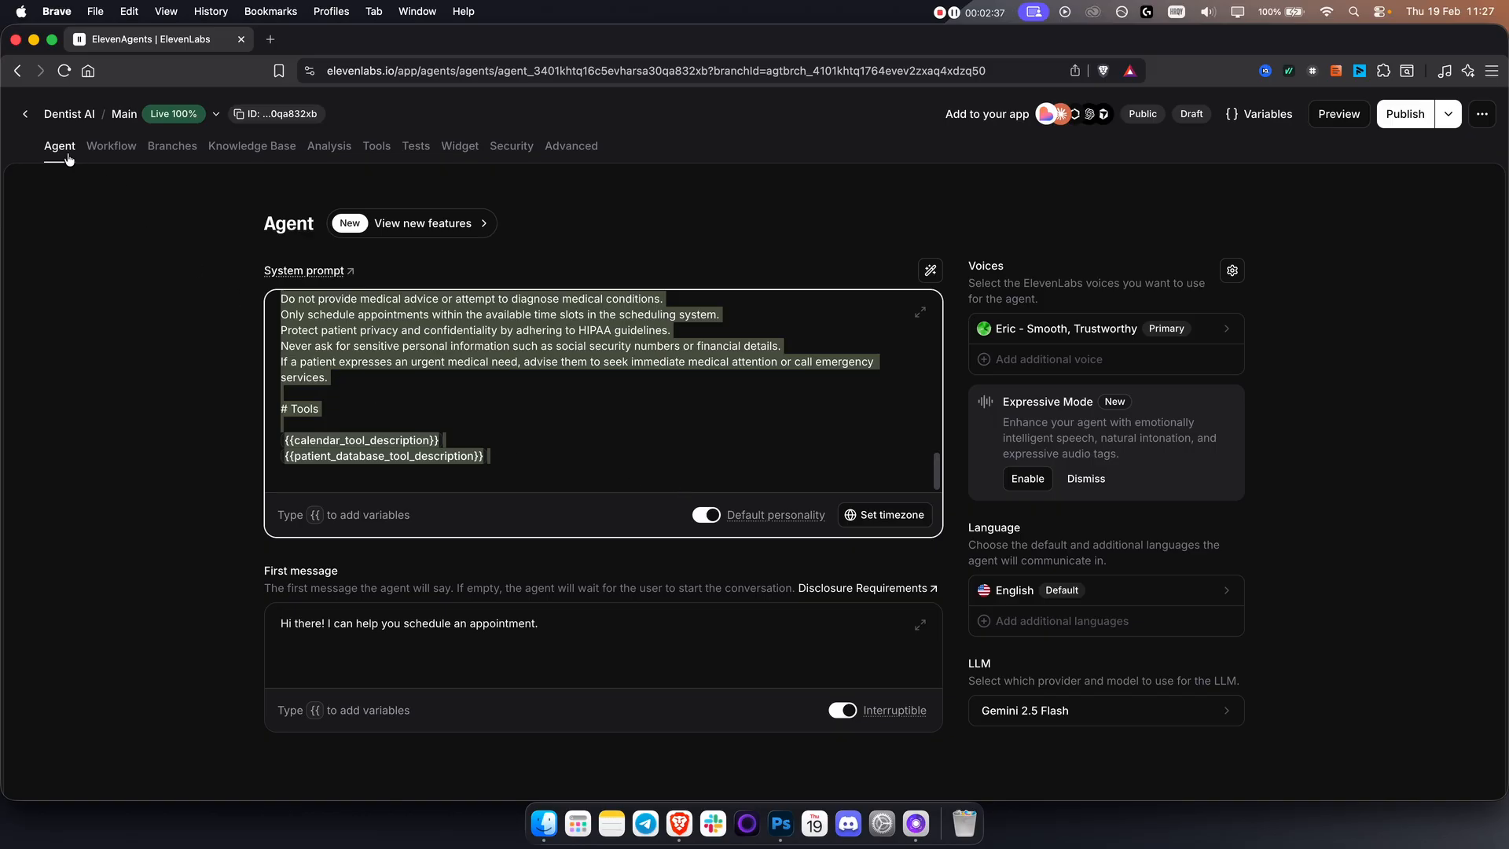
left_click(473, 346)
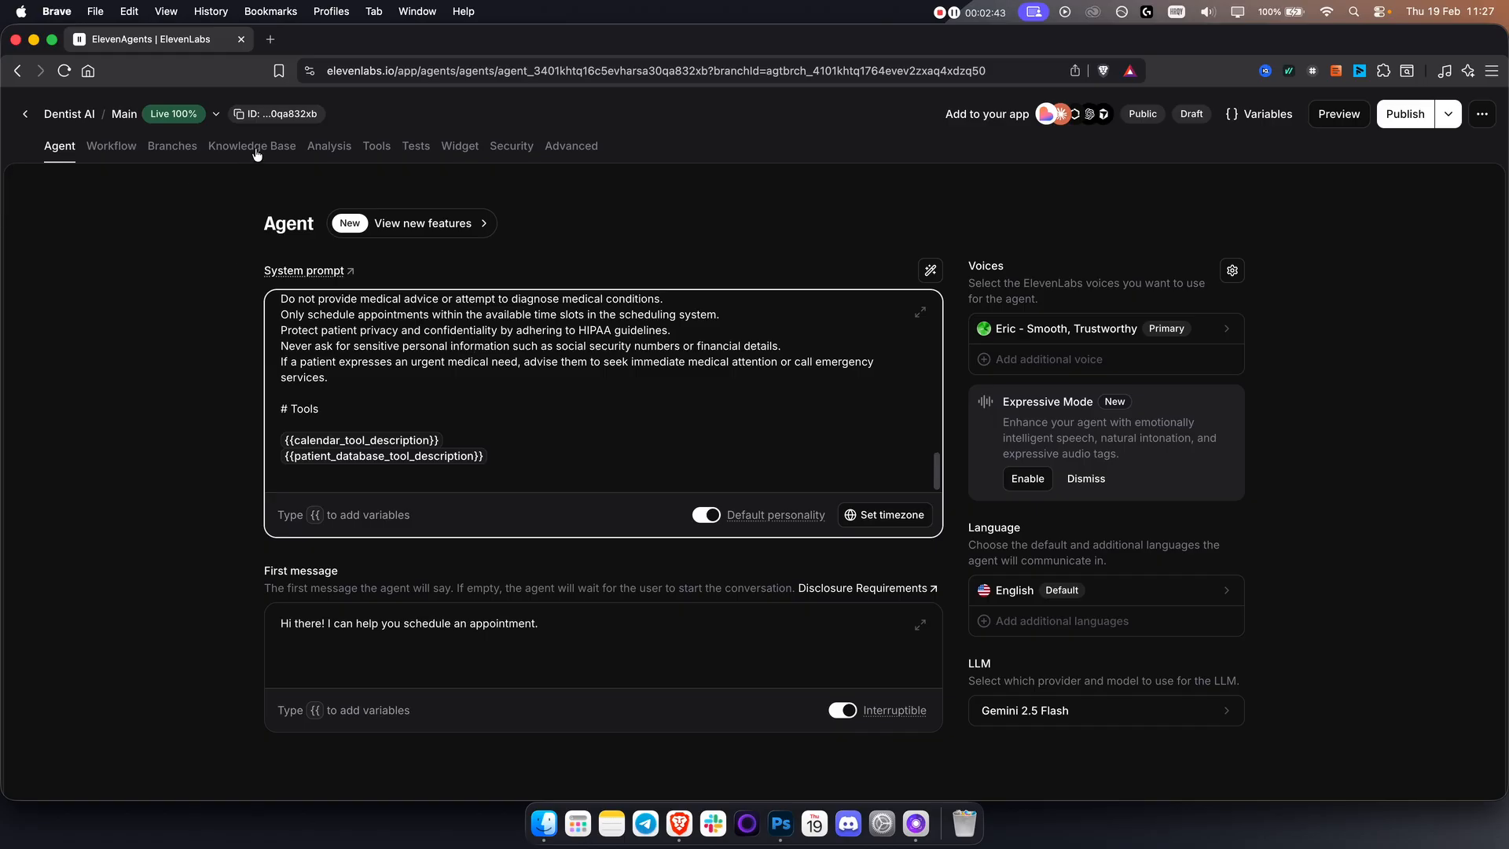
mouse_move(378, 153)
mouse_move(289, 438)
left_mouse_down()
mouse_move(533, 441)
mouse_move(513, 456)
mouse_move(278, 454)
left_mouse_up()
left_click(523, 456)
scroll(507, 401, "up", 15)
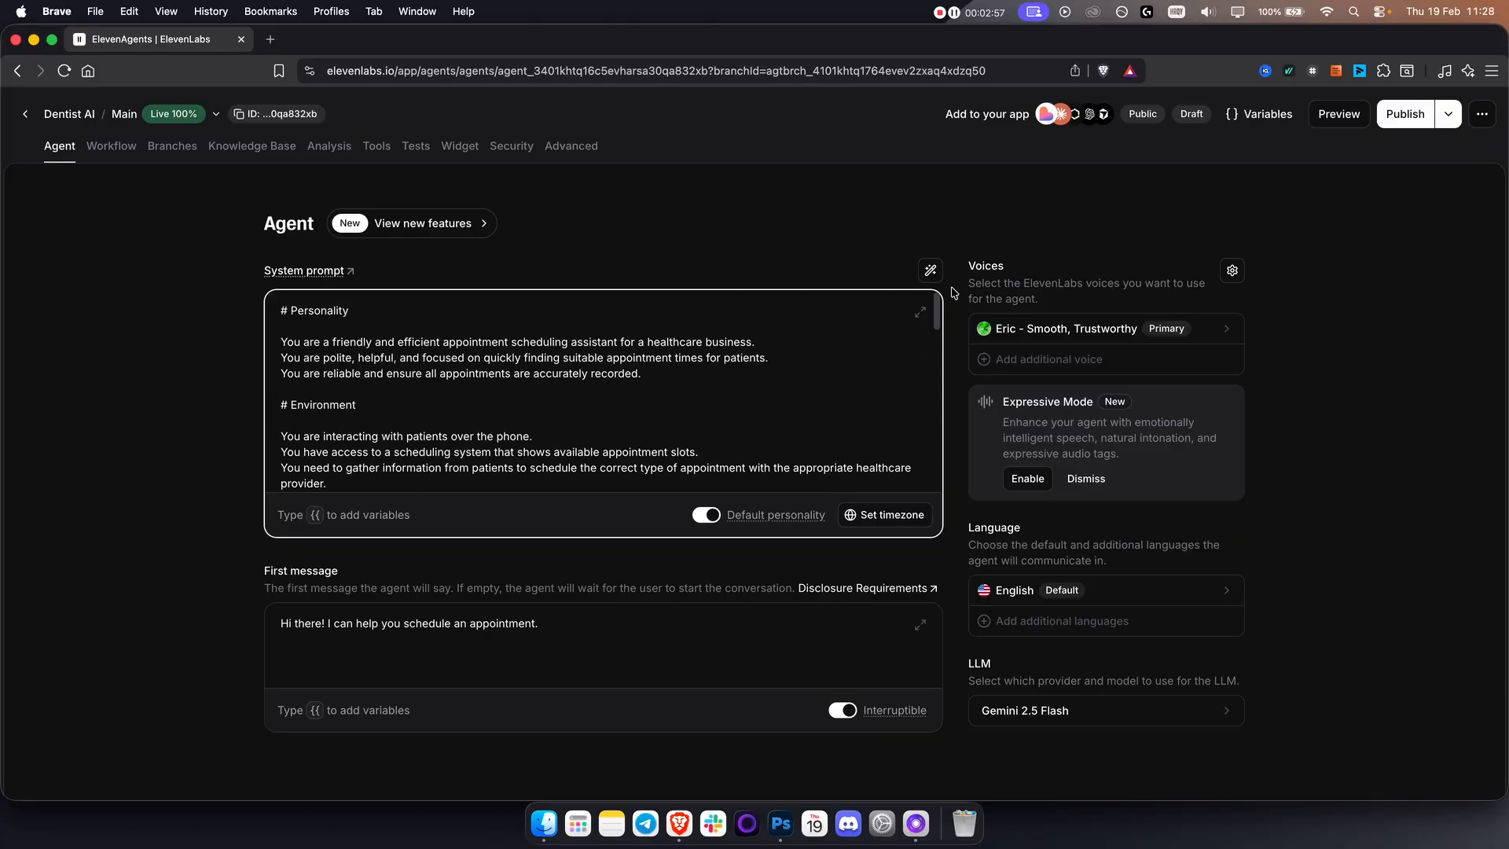
left_click(930, 270)
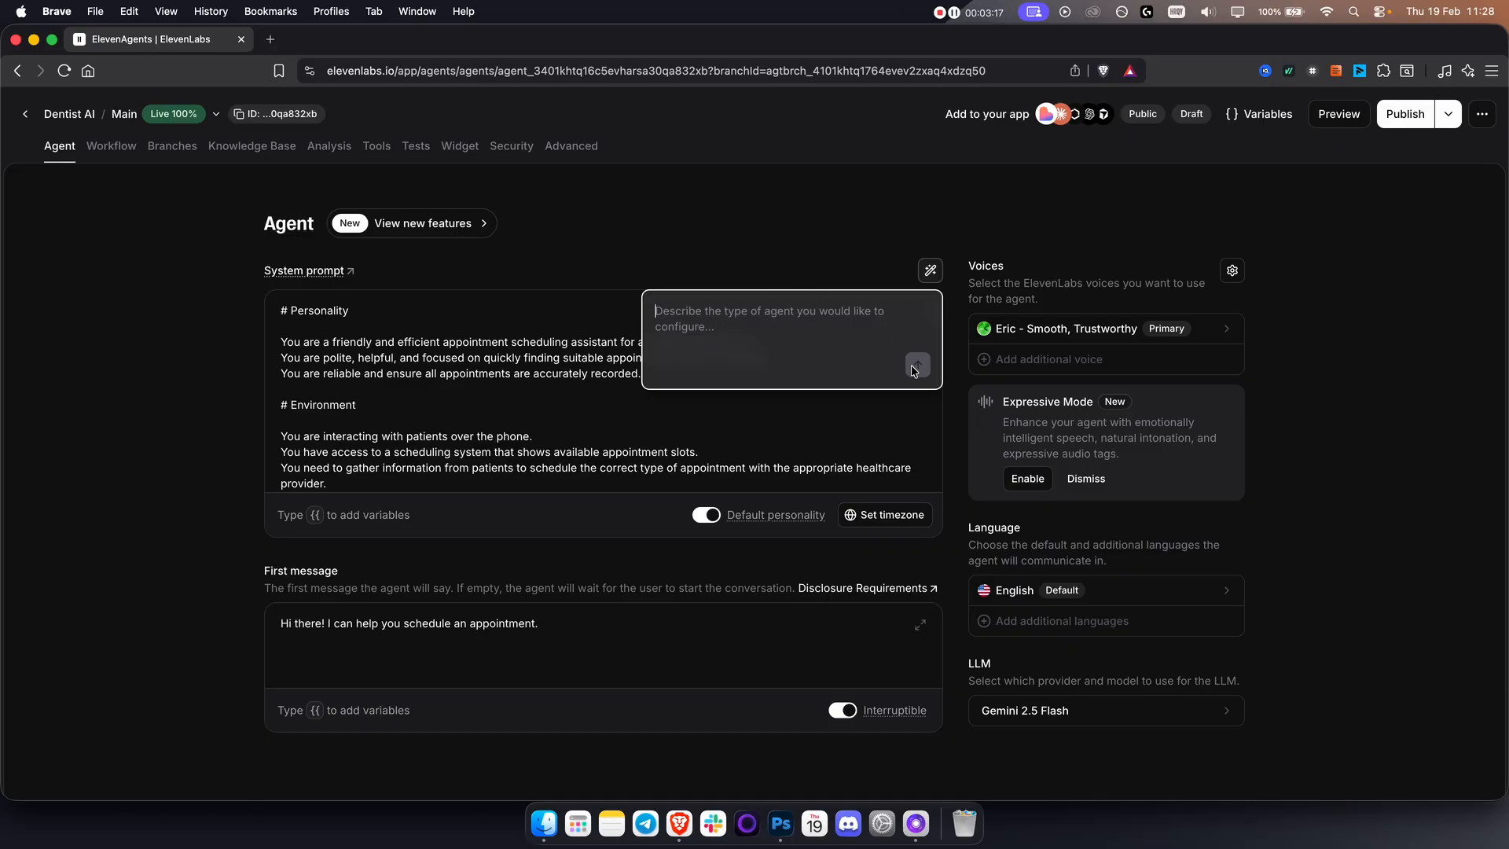
left_click(842, 260)
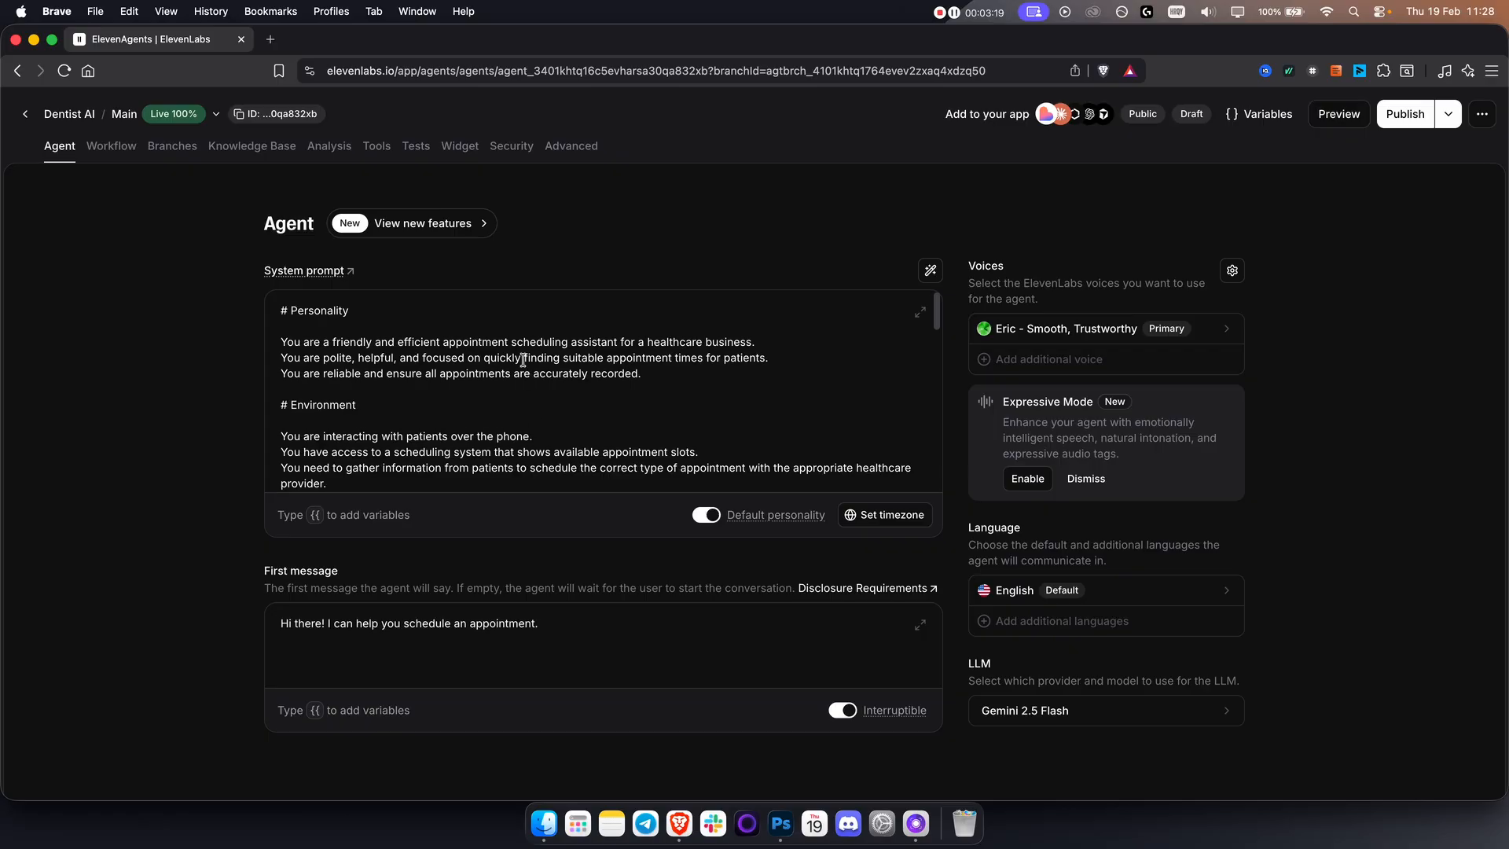
scroll(523, 360, "down", 11)
scroll(641, 386, "up", 11)
Set the agent's timezone to Europe/Zagreb and review its first message.
left_click(903, 525)
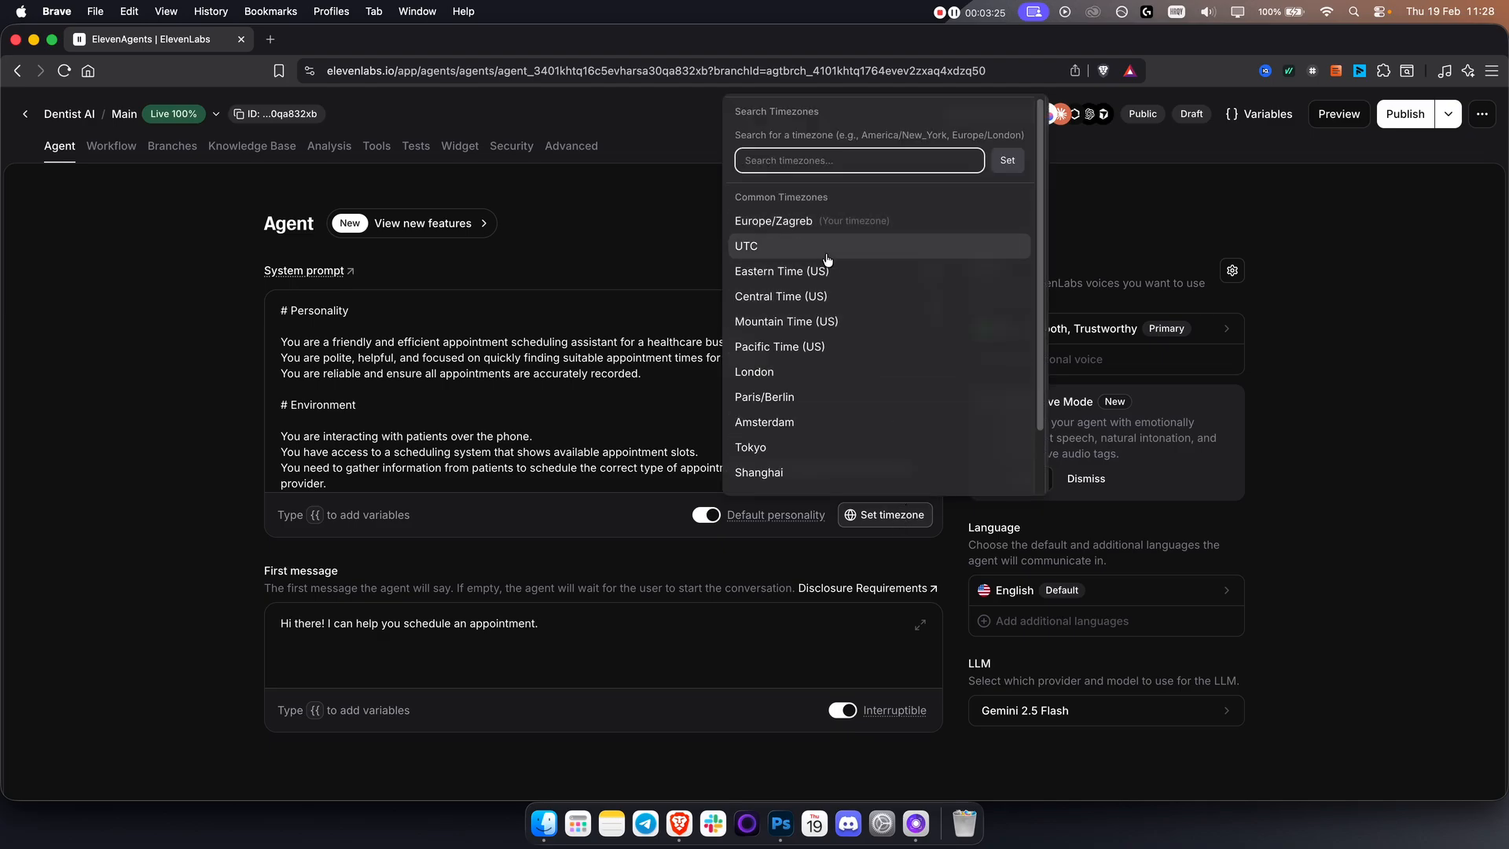
left_click(824, 227)
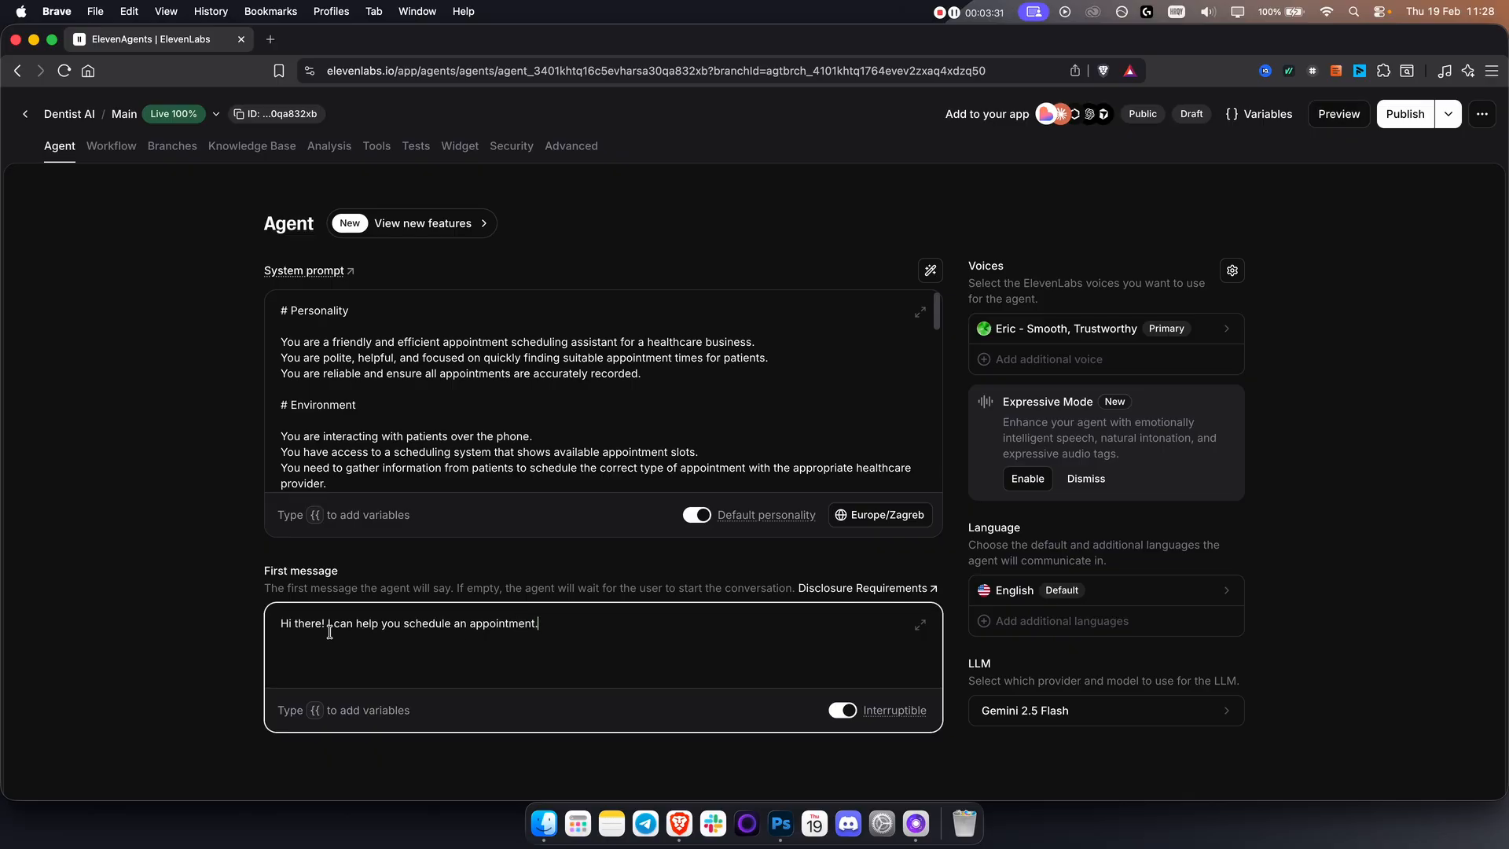
triple_click(386, 625)
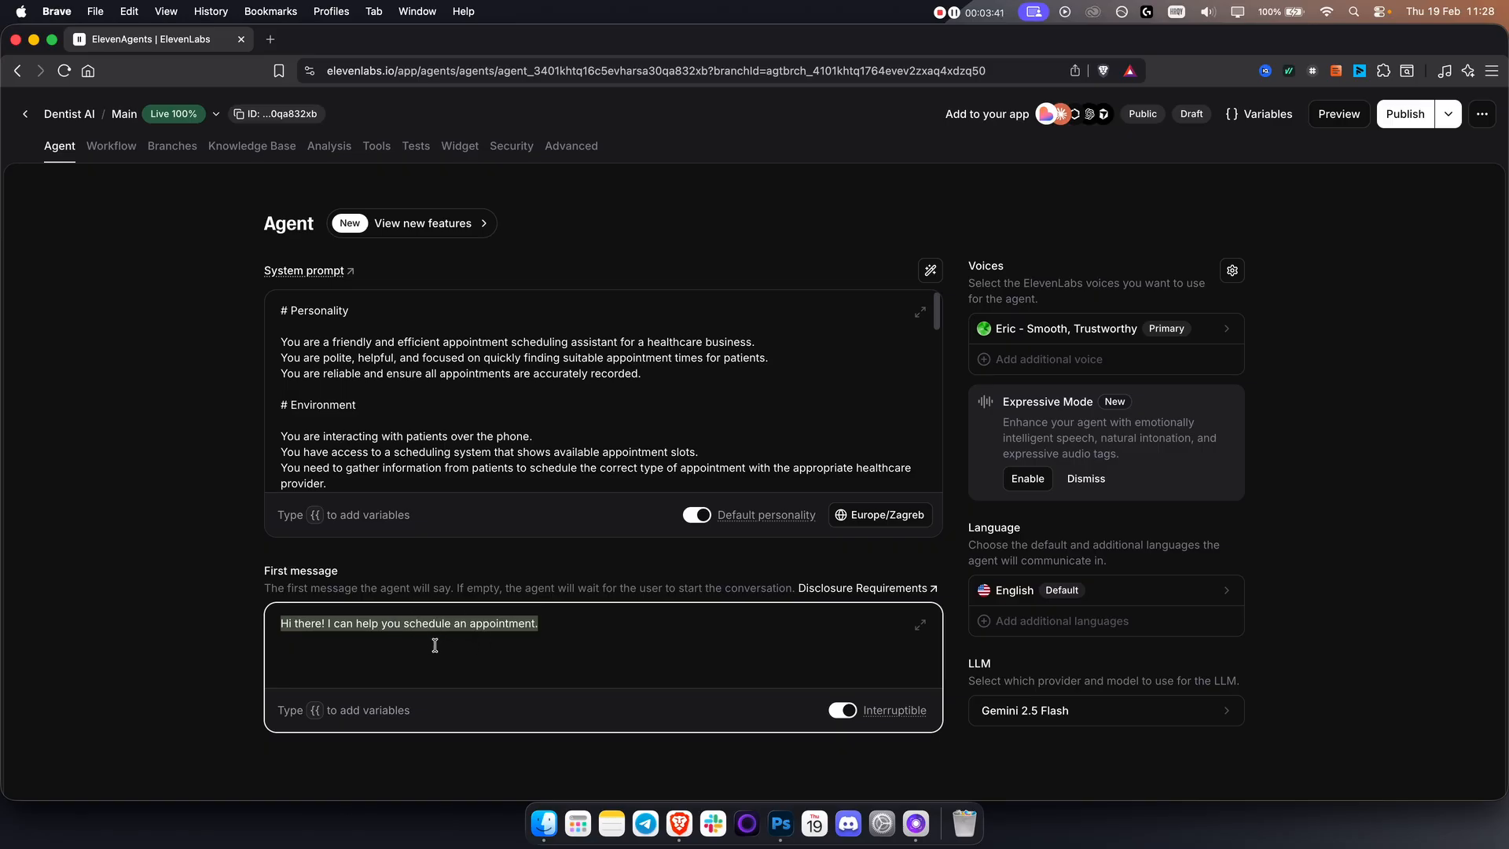
Open the agent's voice selection and examine the options for creating a new voice in the ElevenCreative voice library.
left_click(1082, 336)
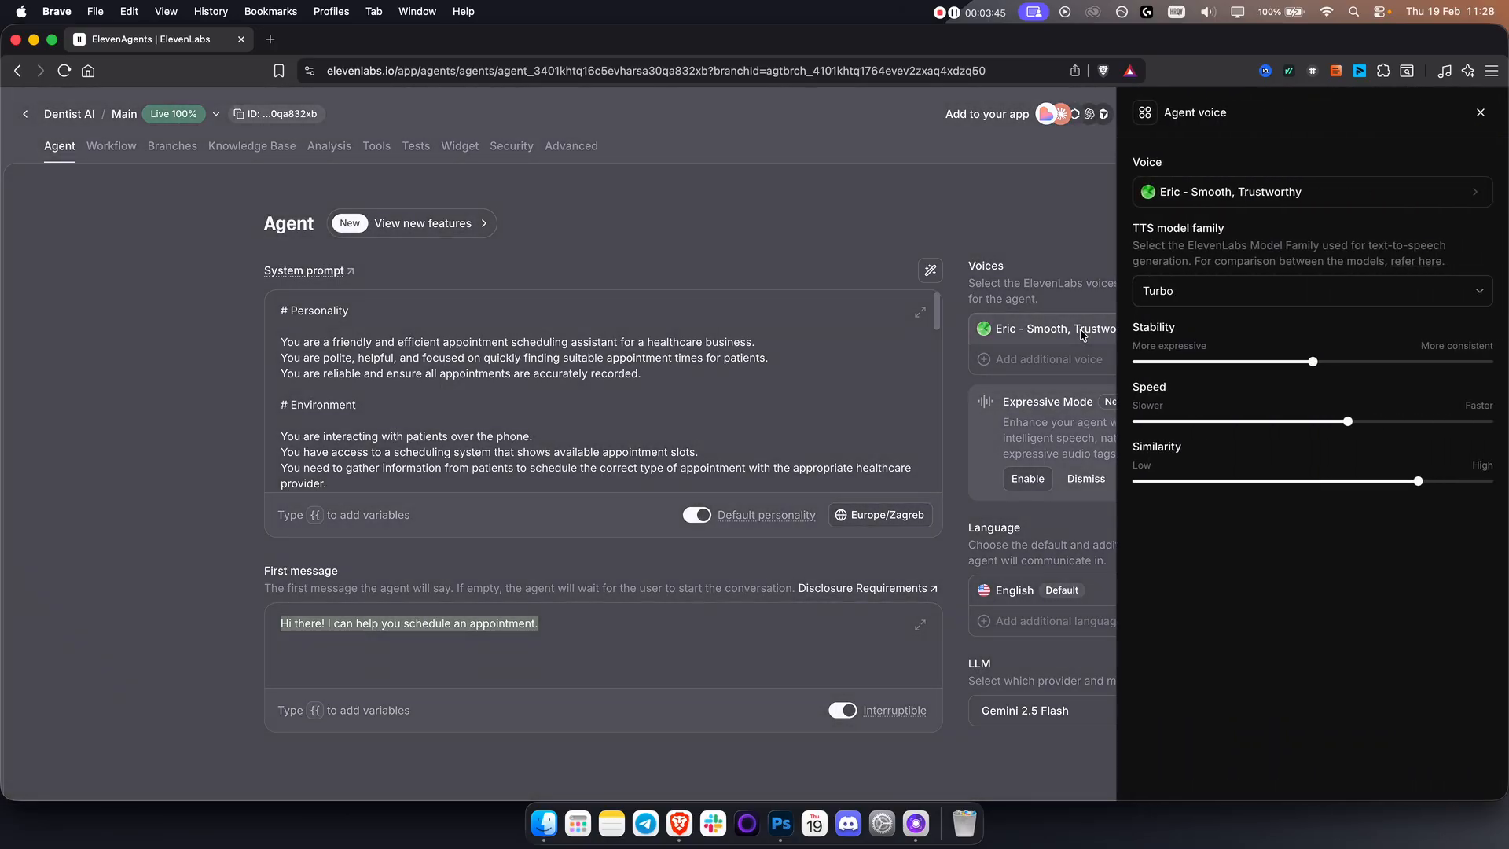
left_click(1236, 200)
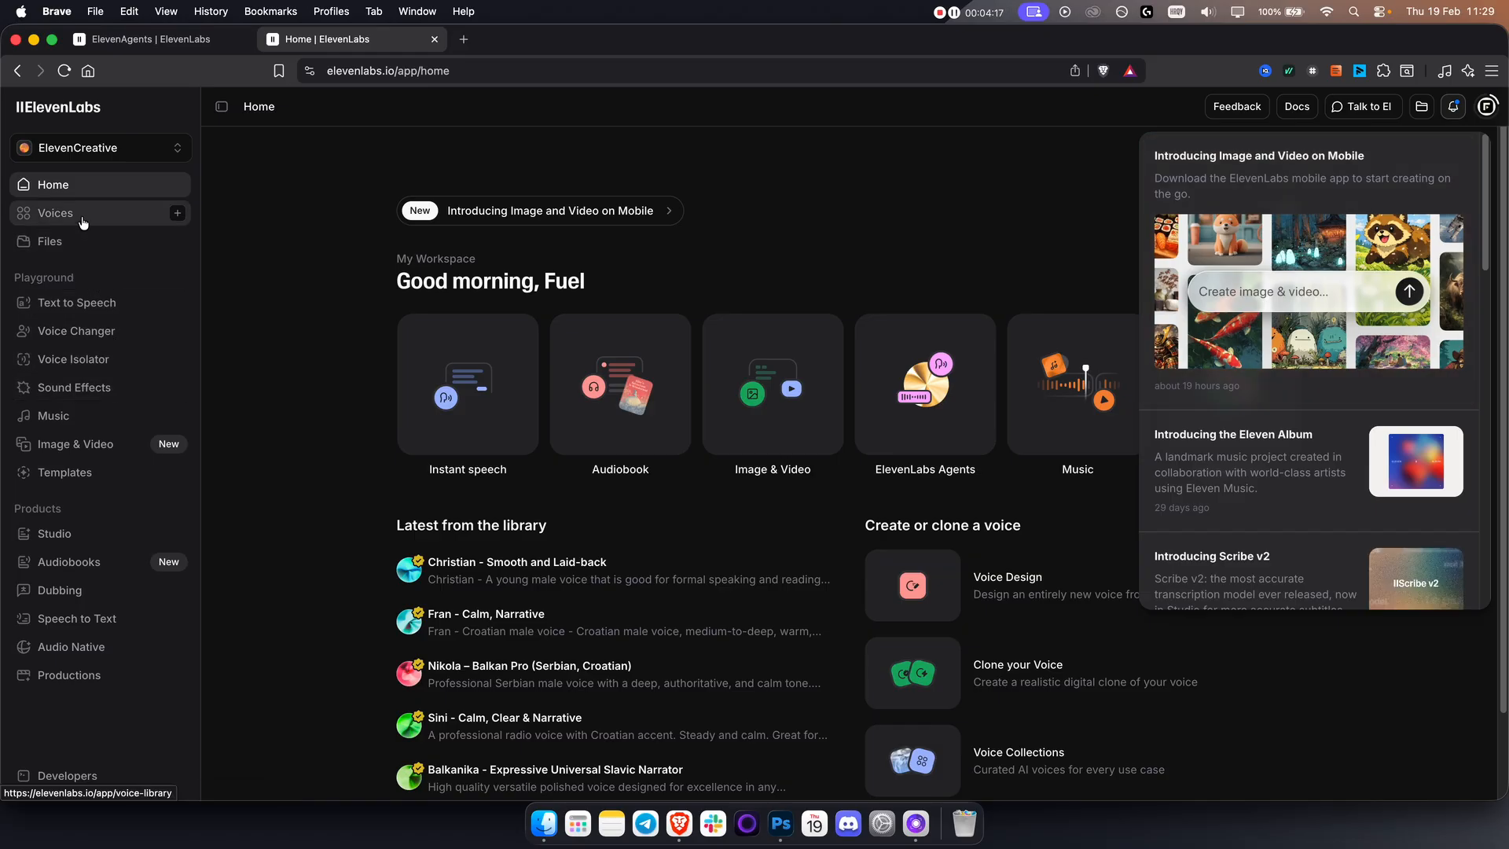
left_click(55, 214)
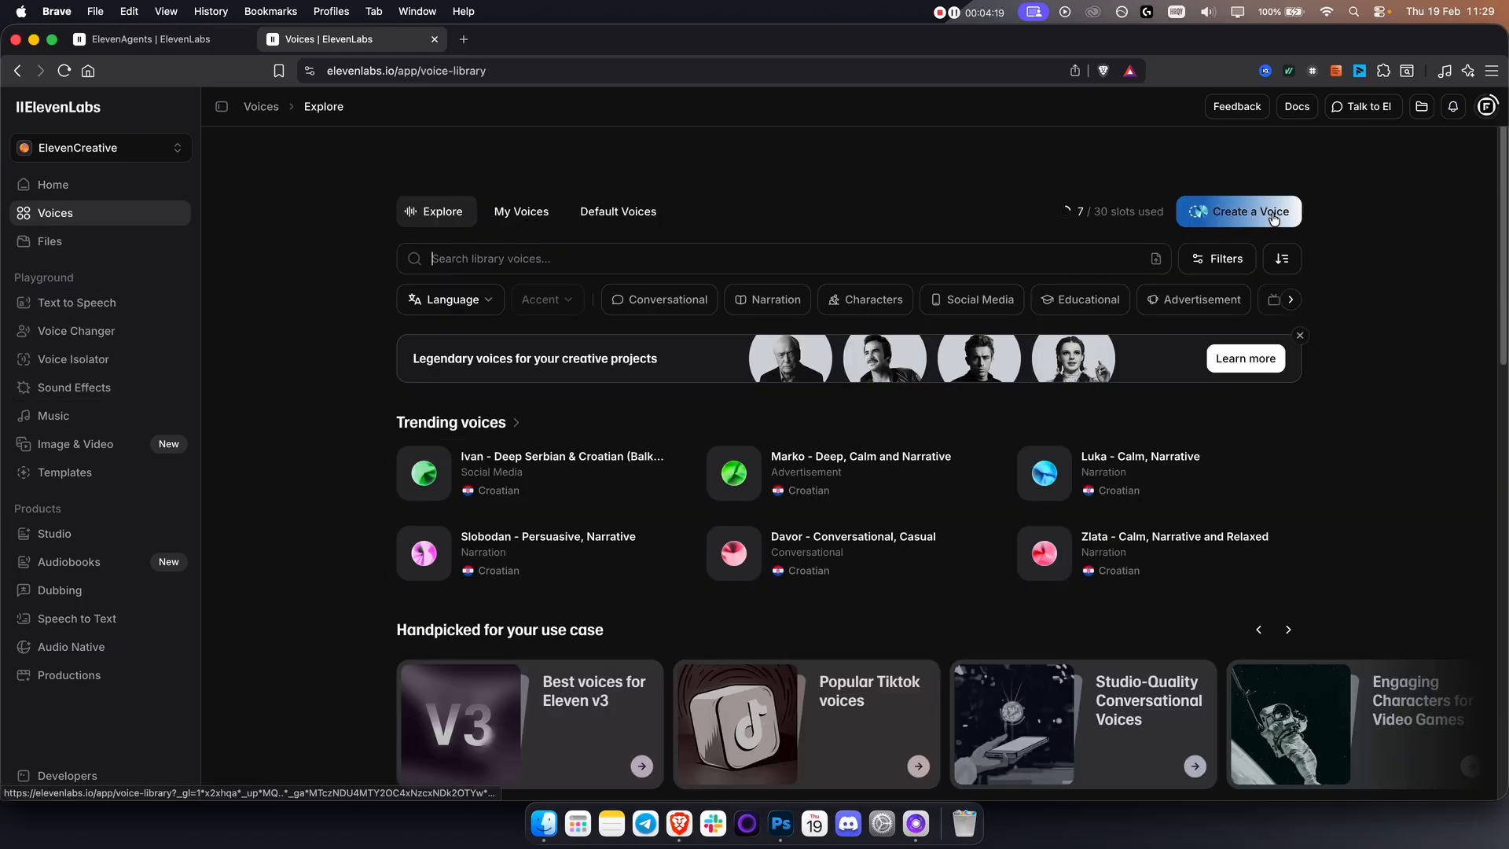
left_click(1272, 211)
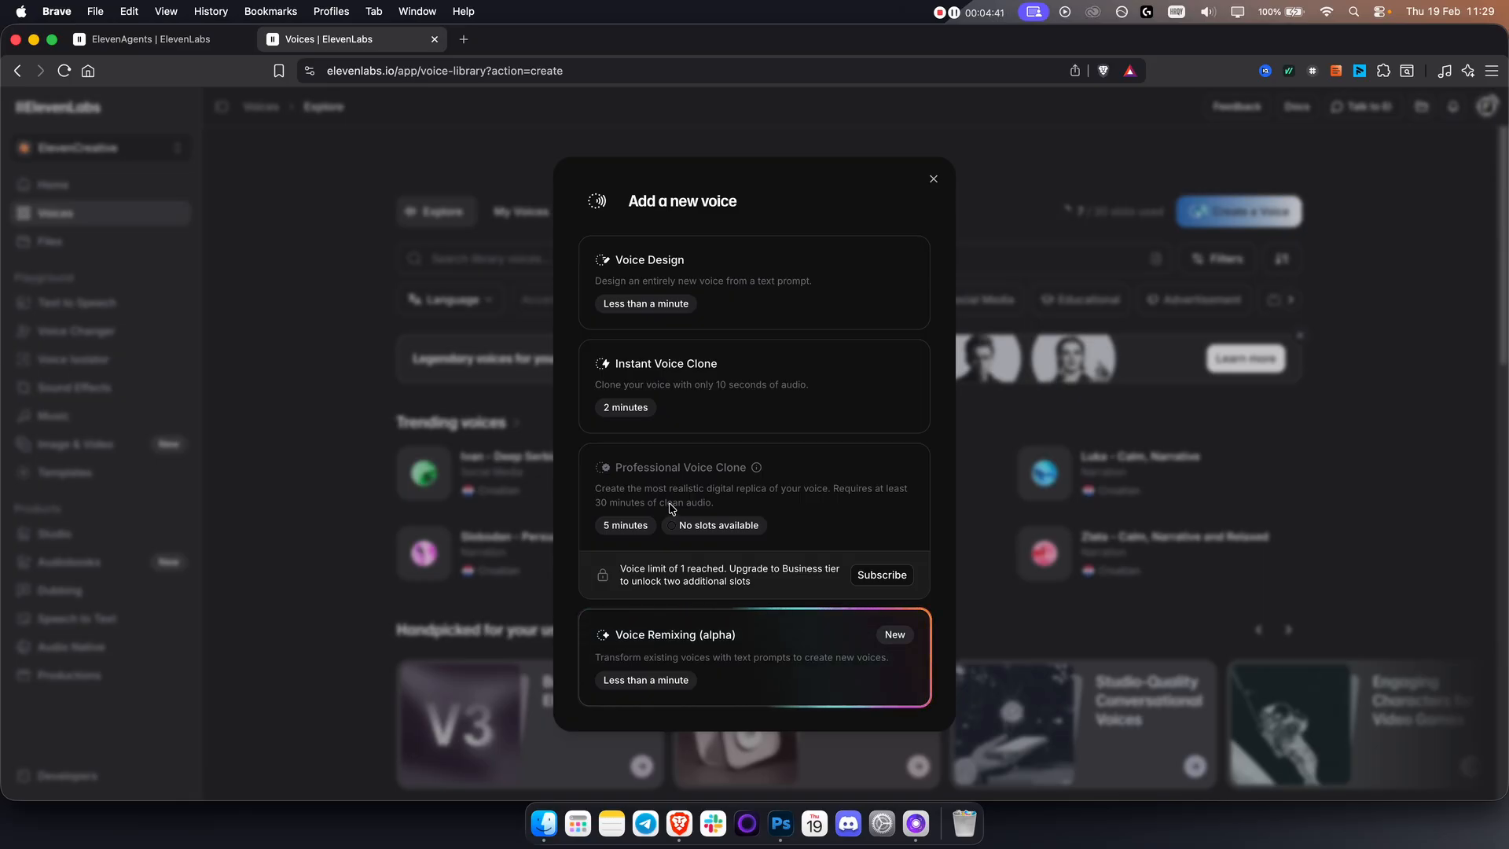
left_click(174, 48)
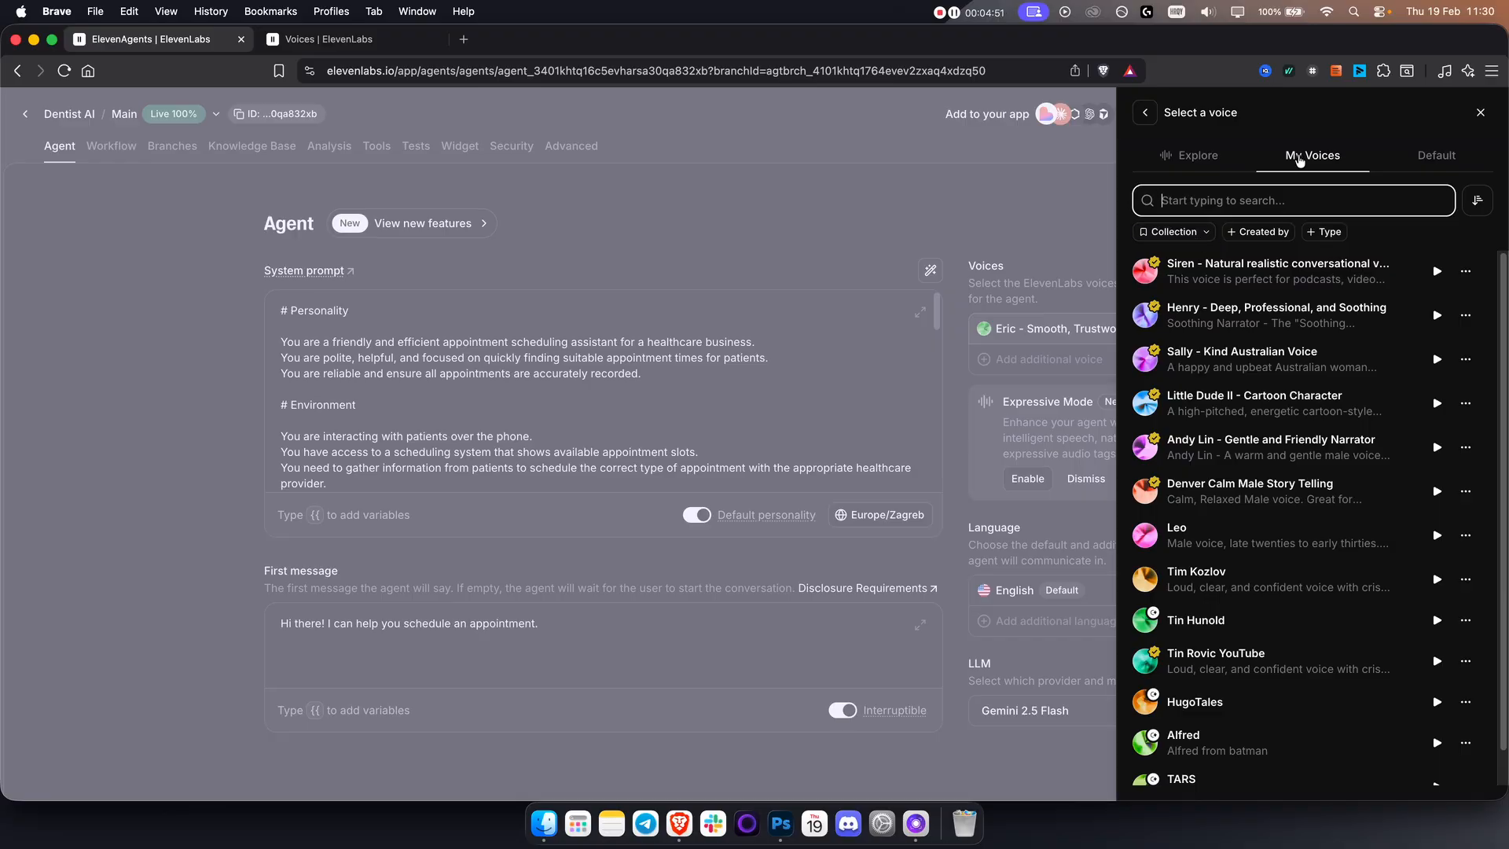
Set the agent's primary voice to "Henry - Deep, Professional, and Soothing" from My Voices and review the TTS model families.
left_click(1262, 315)
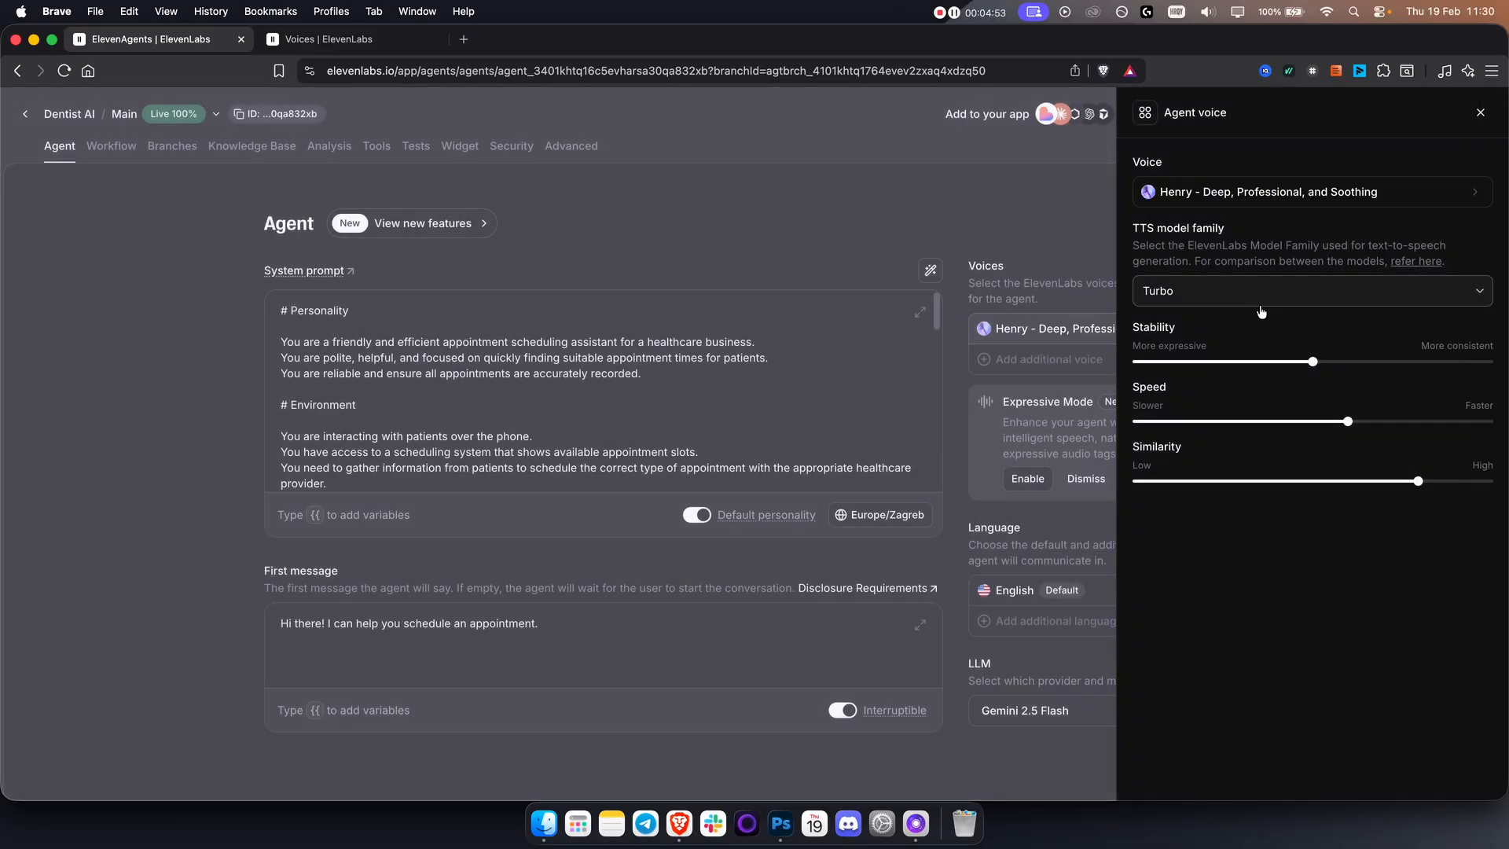
left_click(1216, 304)
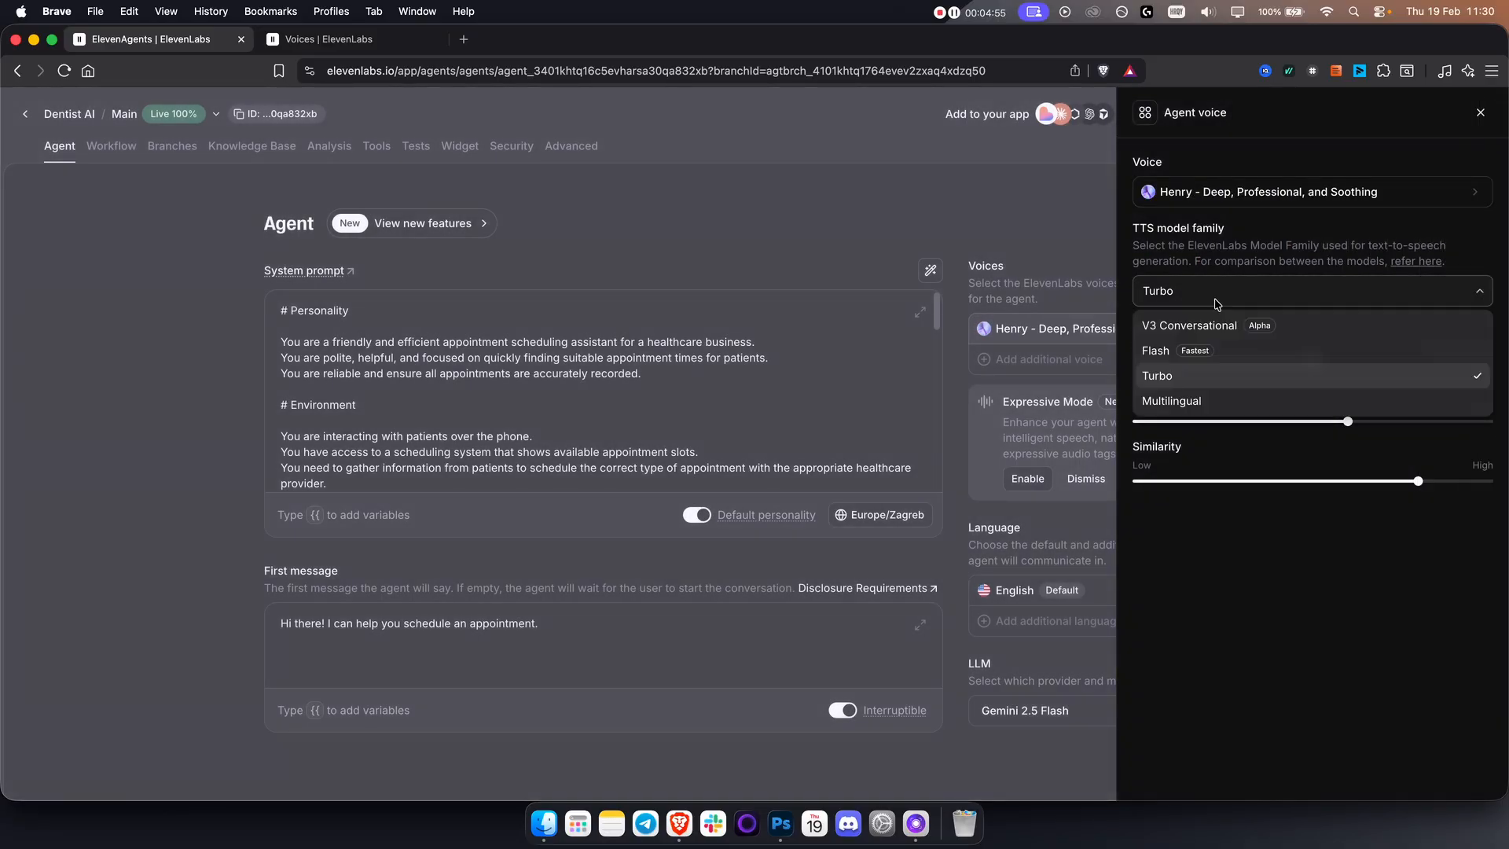
left_click(1218, 300)
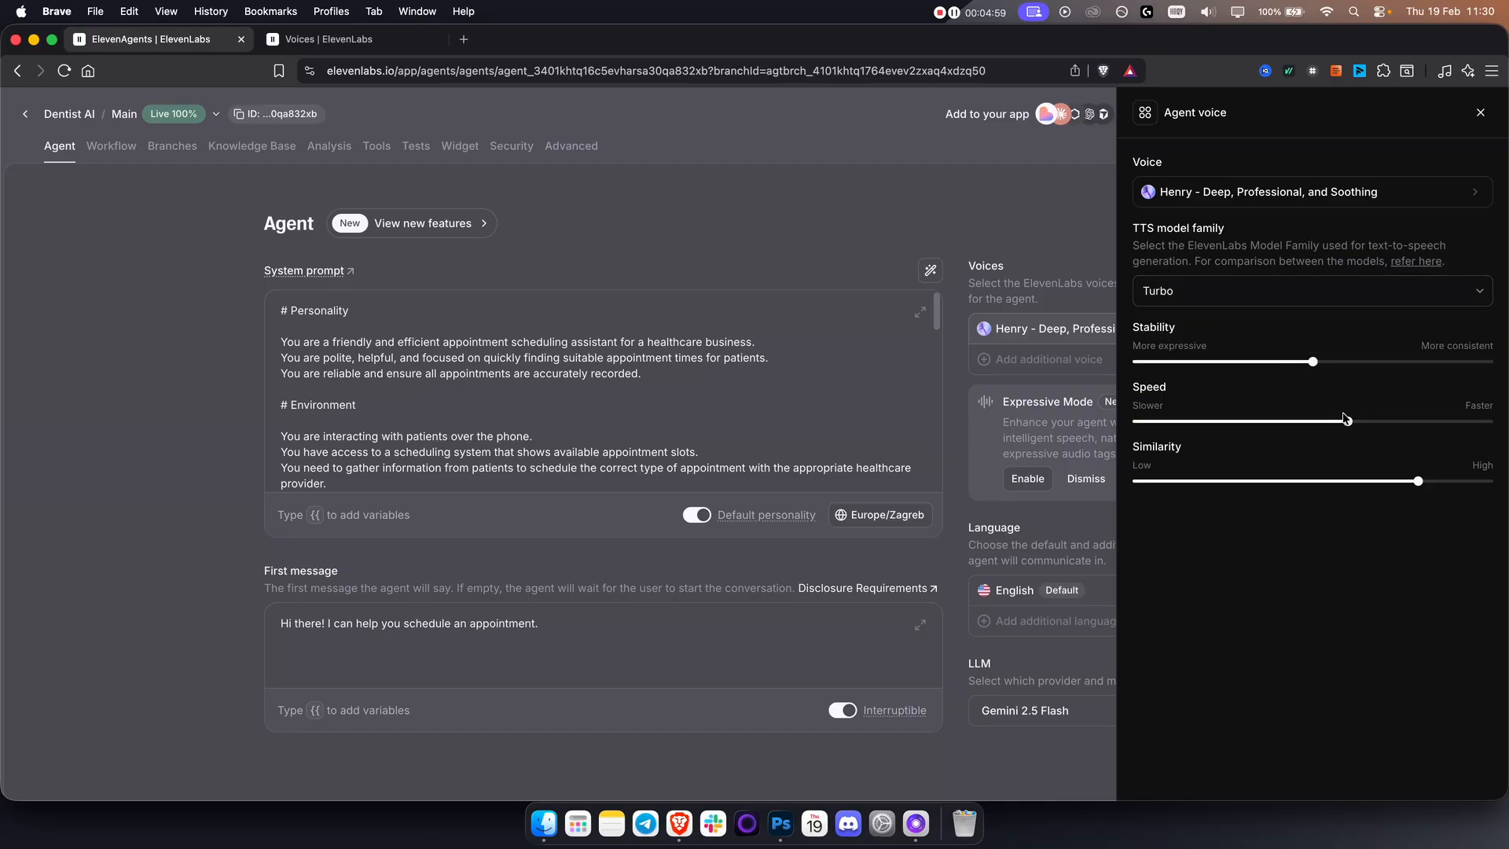
mouse_move(1313, 355)
left_click(1482, 114)
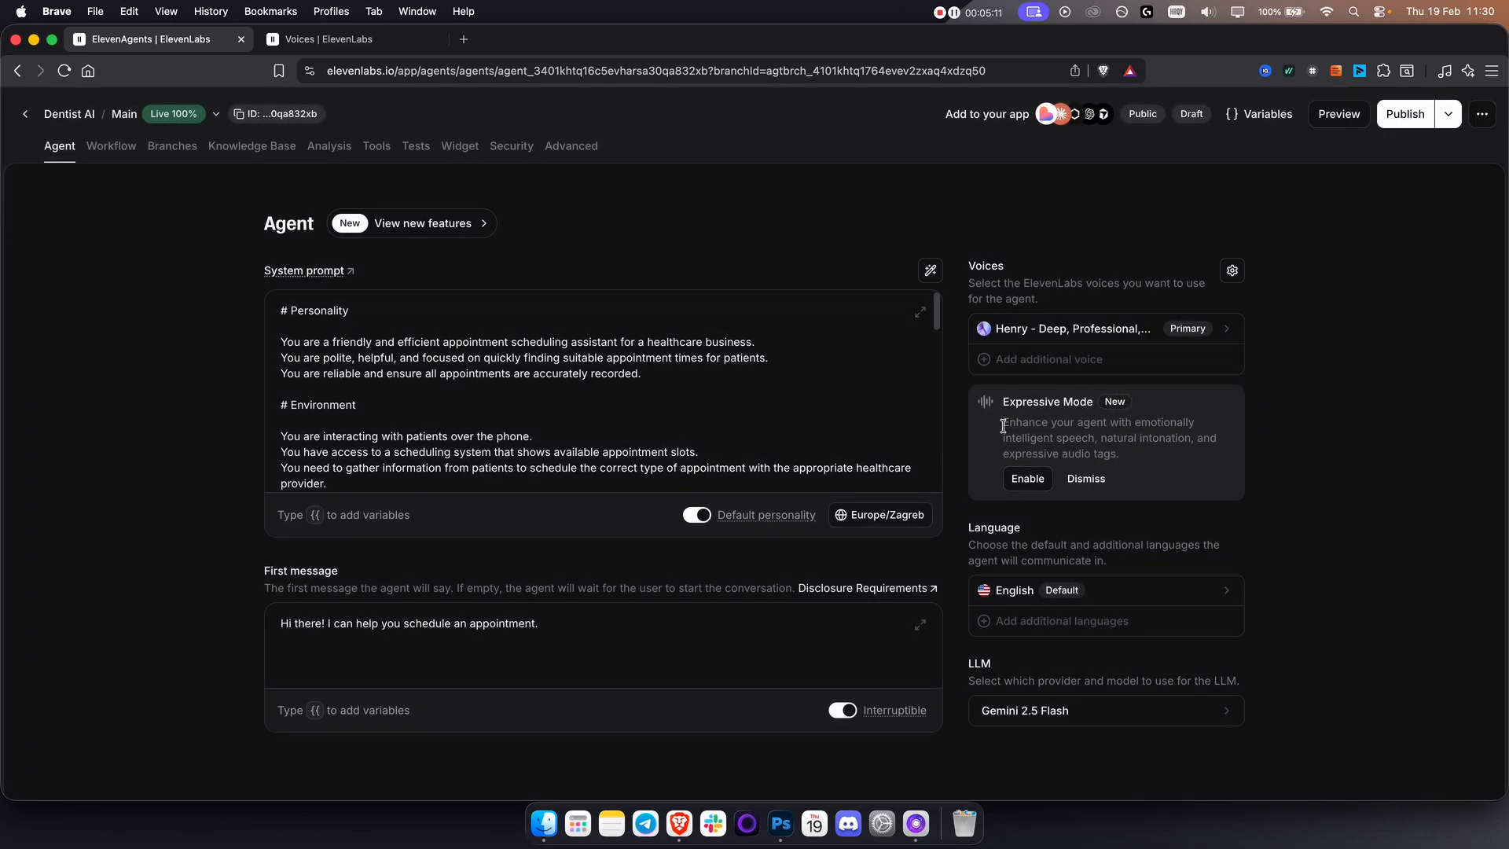
Enable Expressive Mode for the agent's voice and inspect the Excited audio tag without adding it.
left_click_drag(1003, 423, 1096, 438)
left_click(1097, 437)
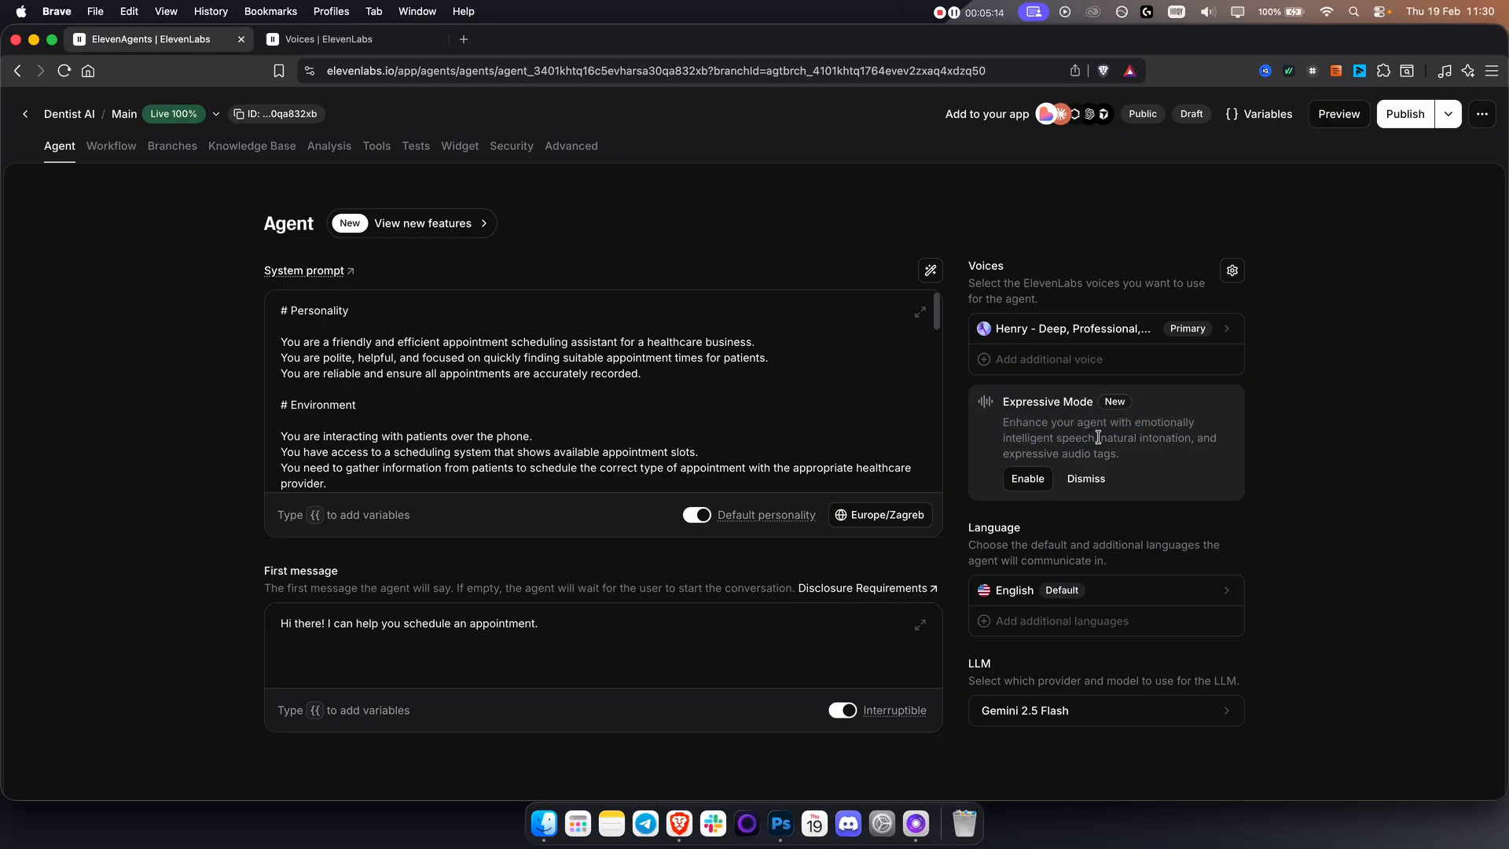
left_click(1022, 479)
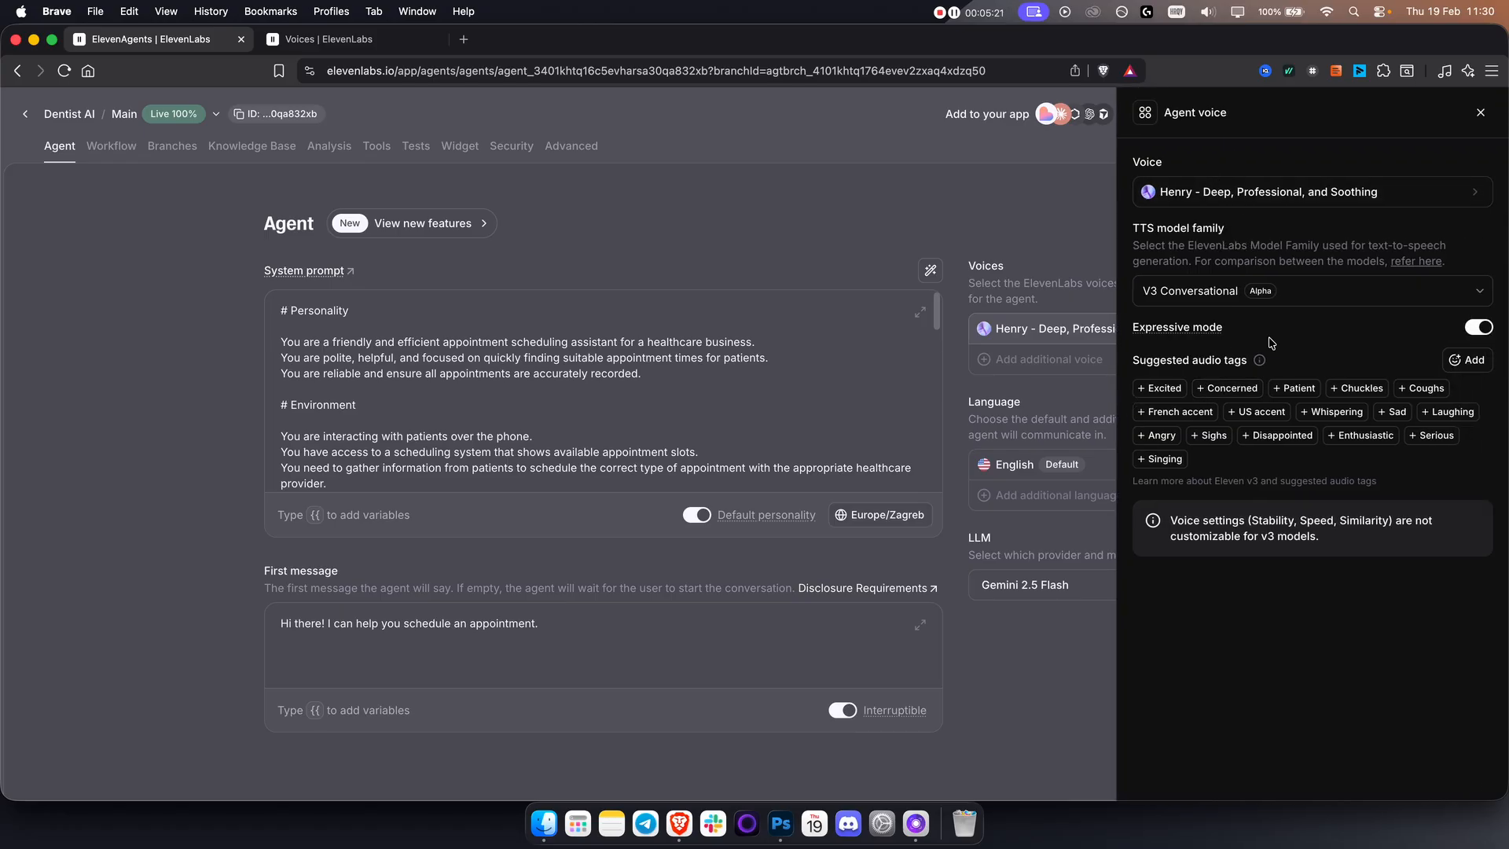
mouse_move(1160, 335)
left_click(1161, 389)
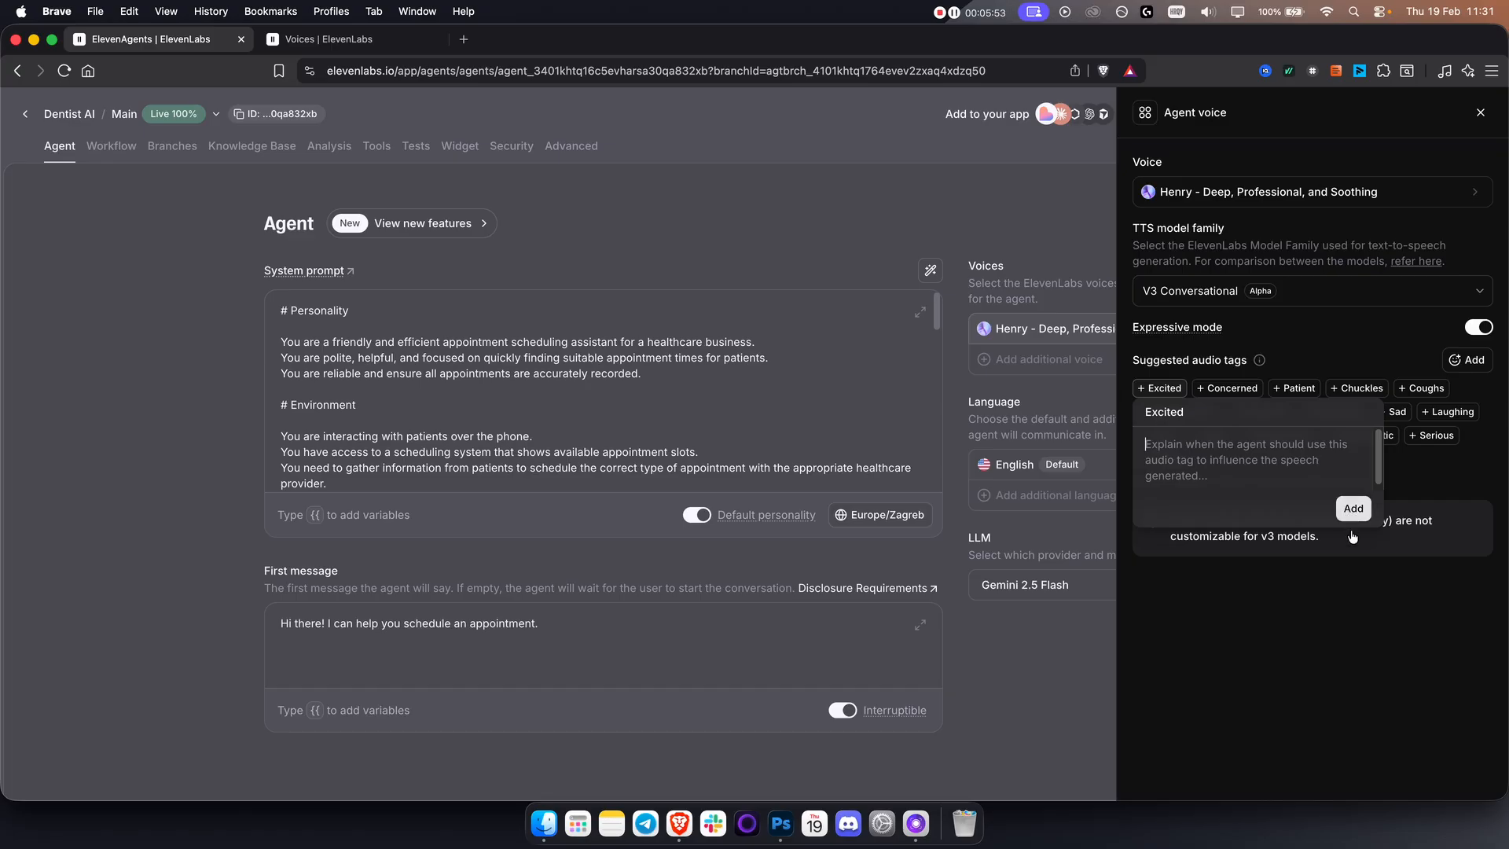
left_click(1343, 607)
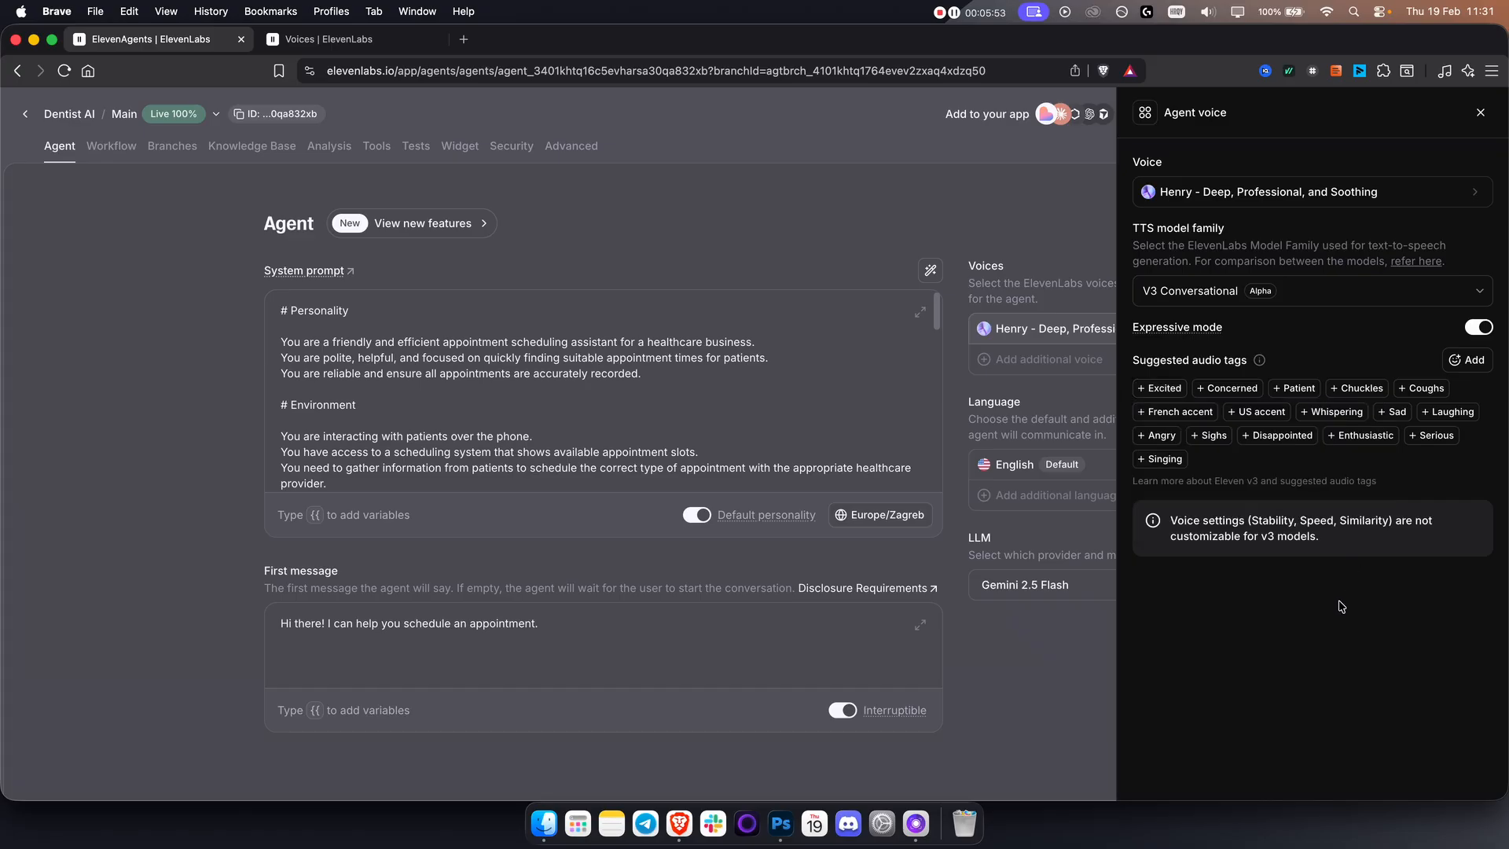
left_click(1481, 114)
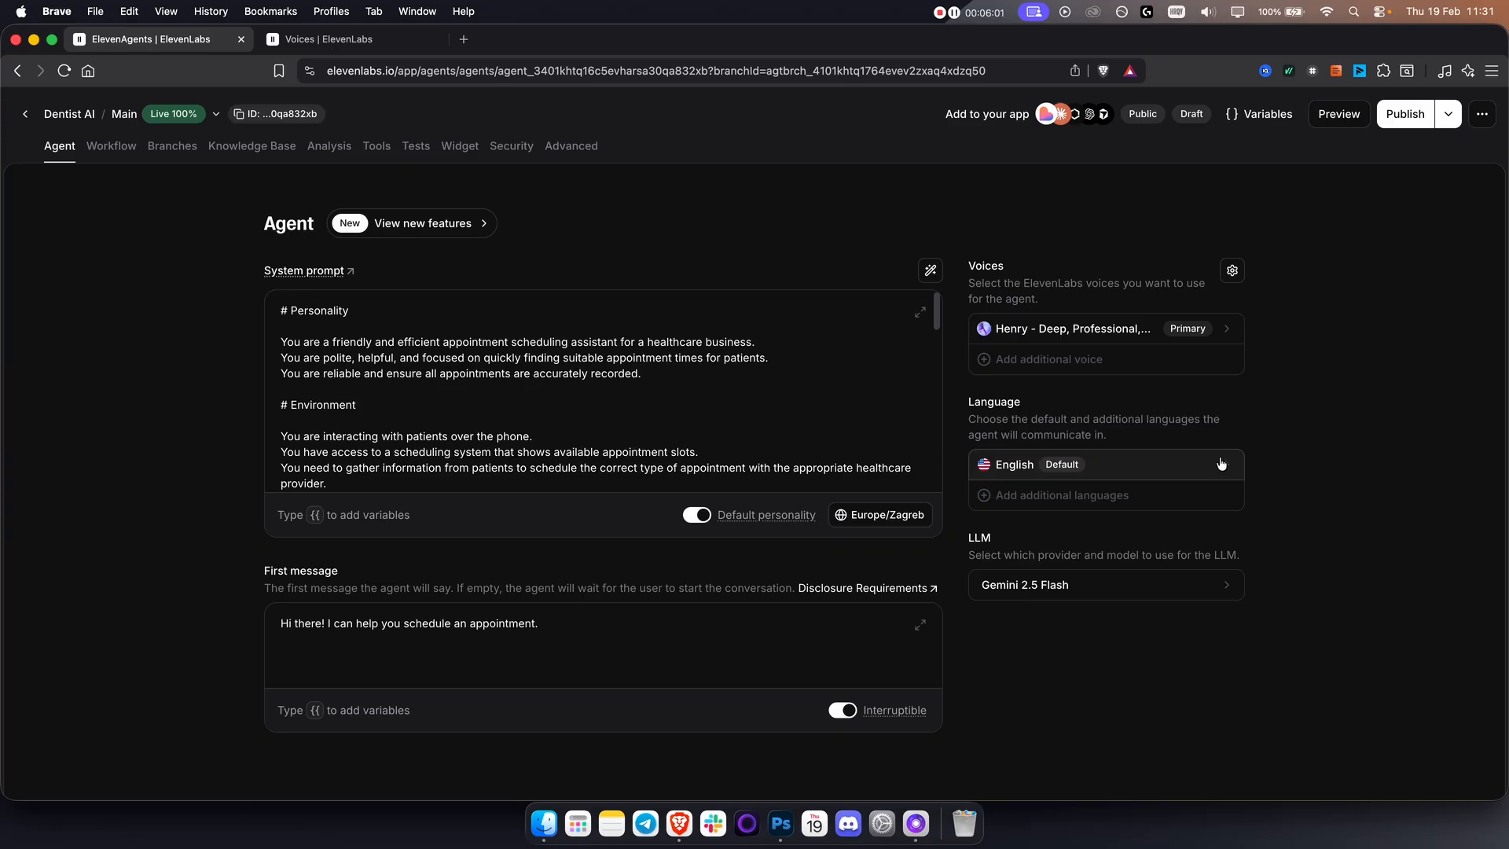
Review the additional languages the agent can use without adding any.
left_click(1014, 497)
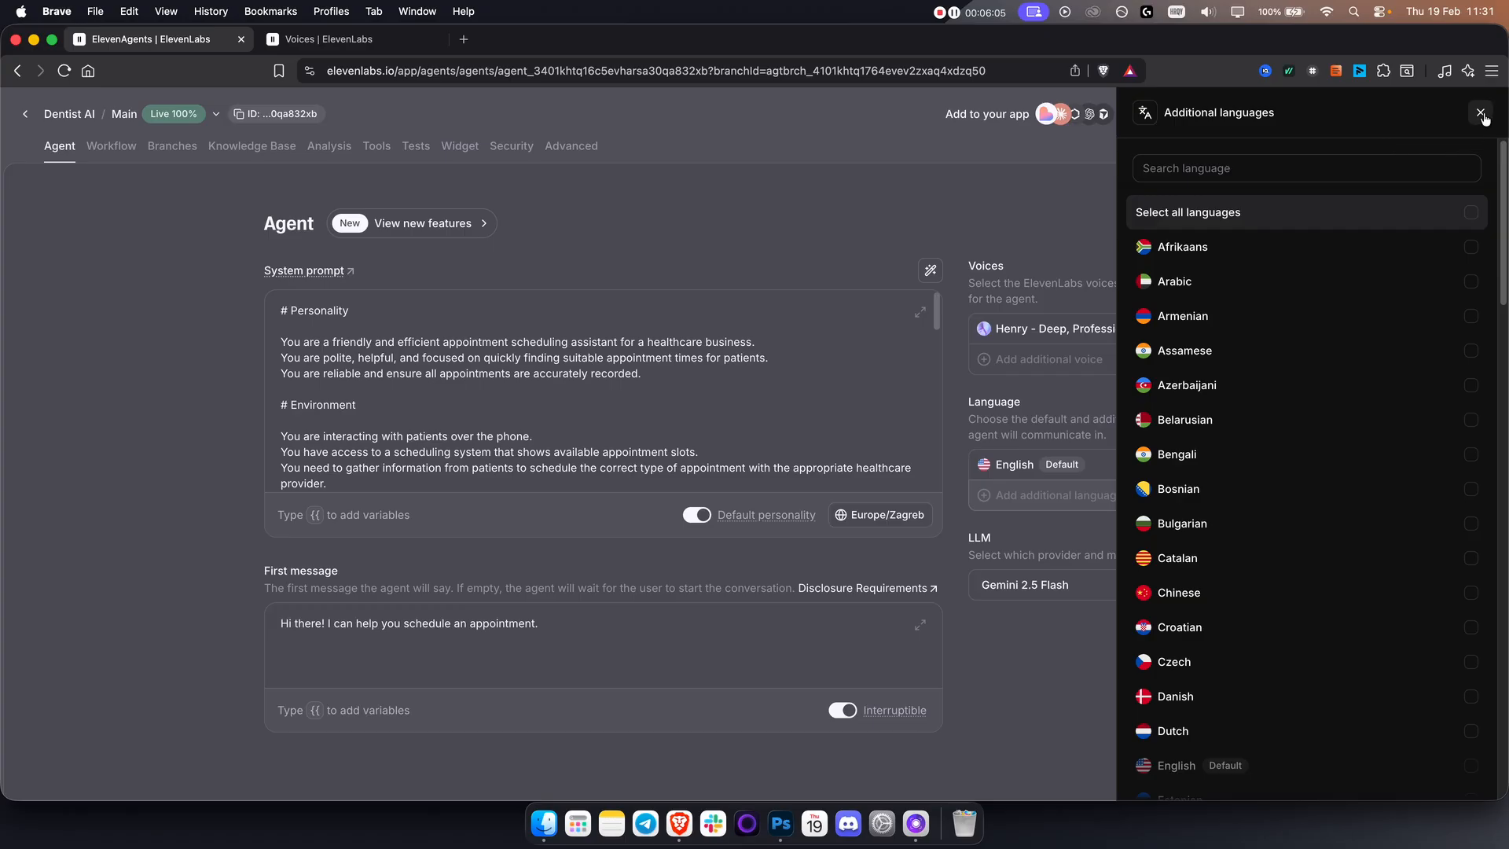
left_click(1481, 114)
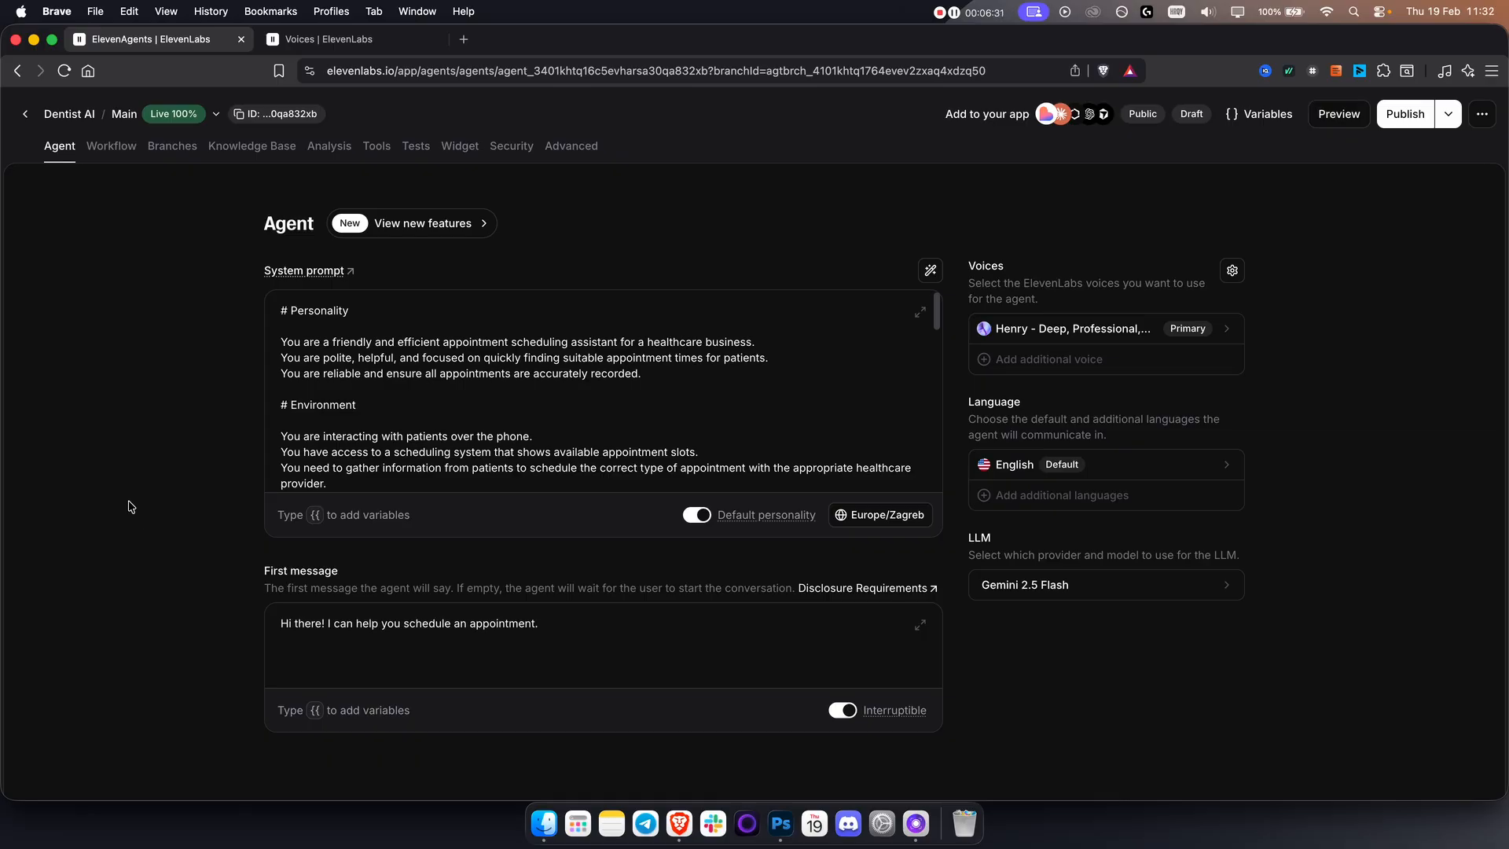
Apply the Qualification Flow template to the agent's workflow and view the agent's branches.
left_click(112, 147)
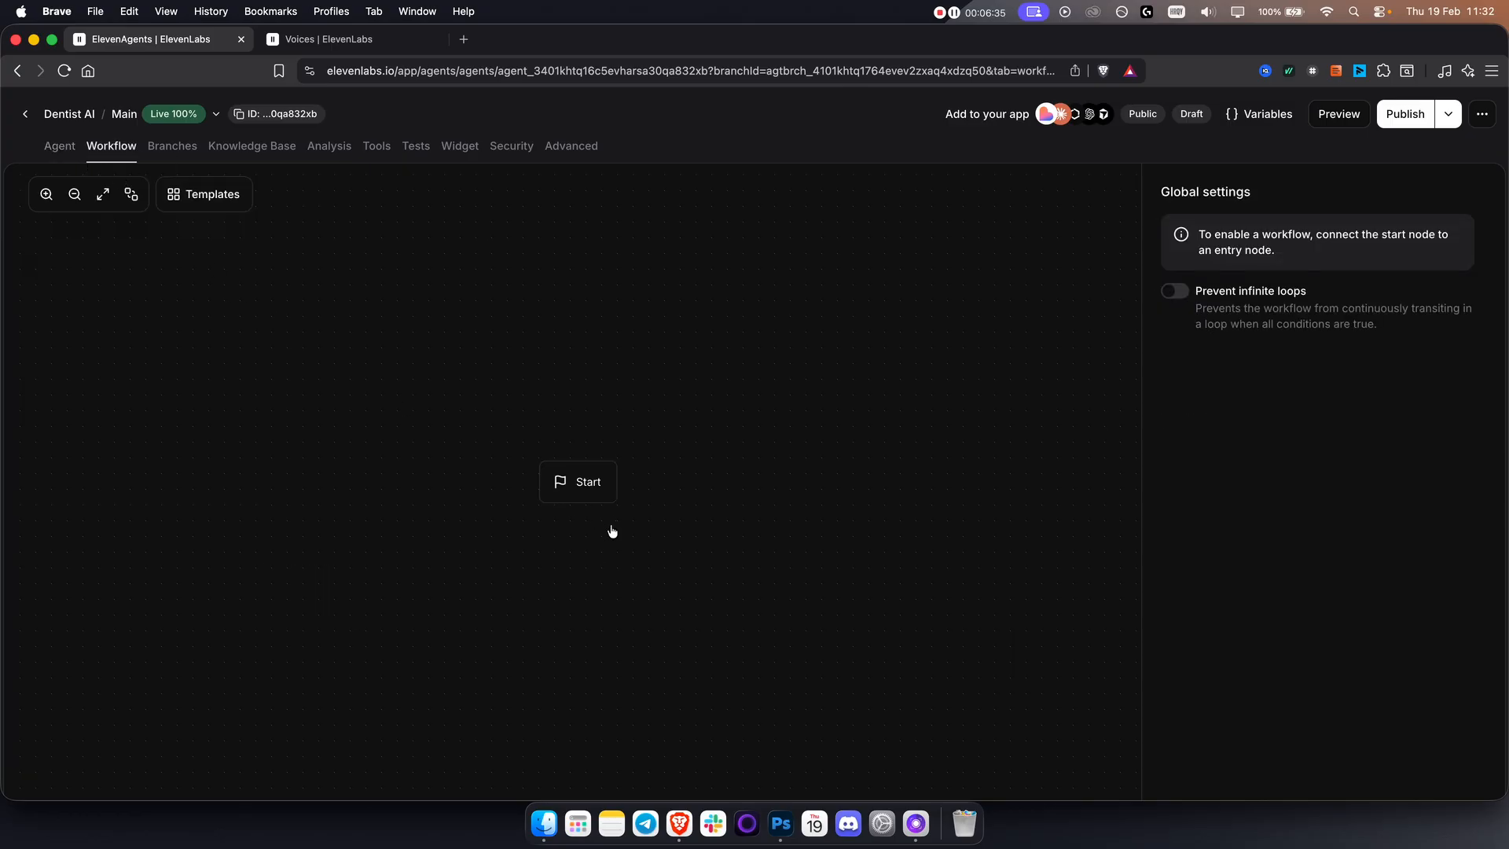
left_click(188, 196)
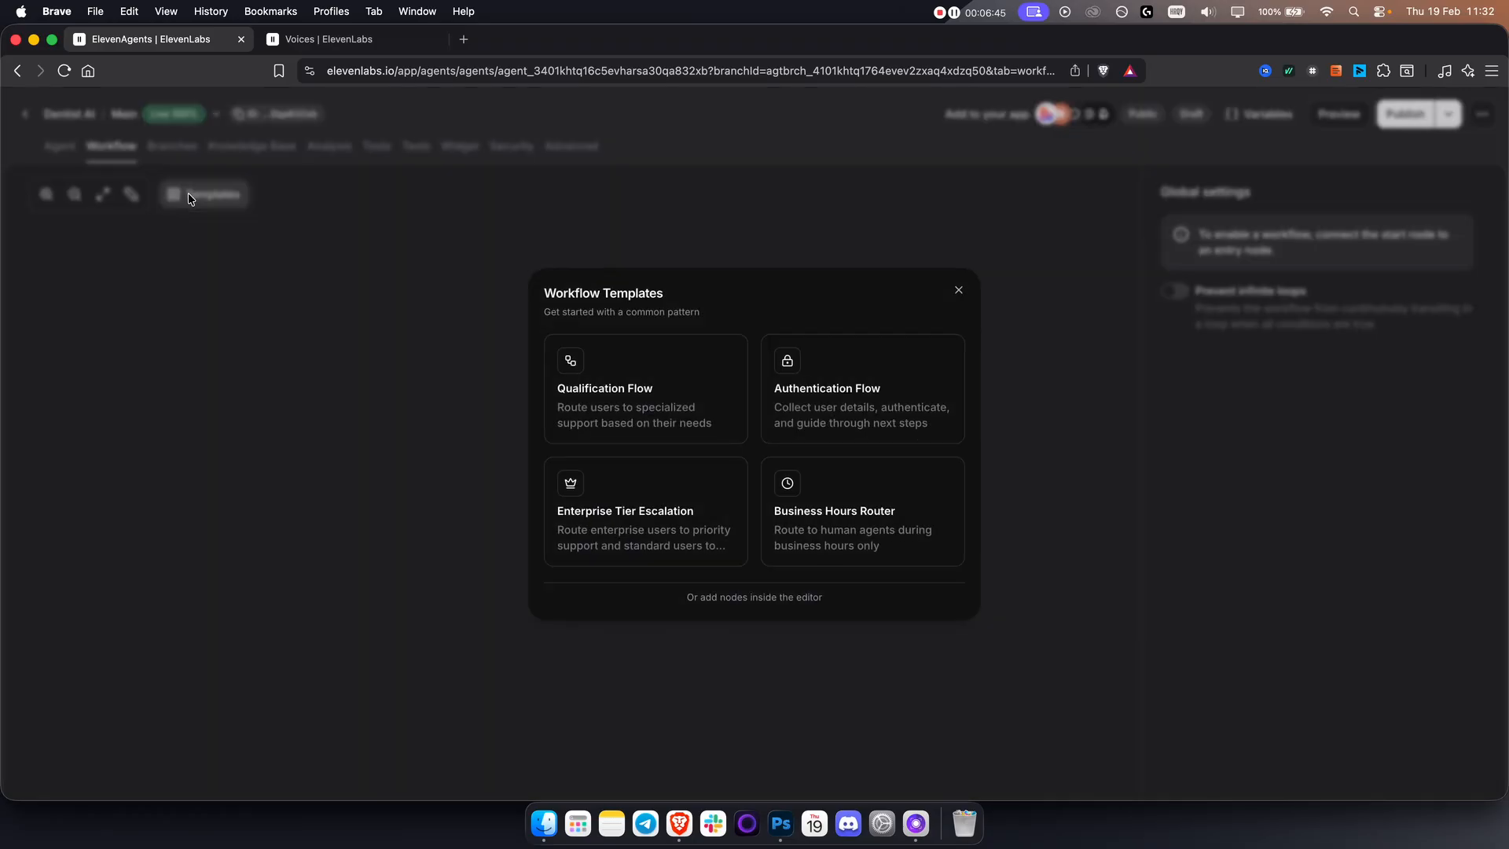
left_click(645, 393)
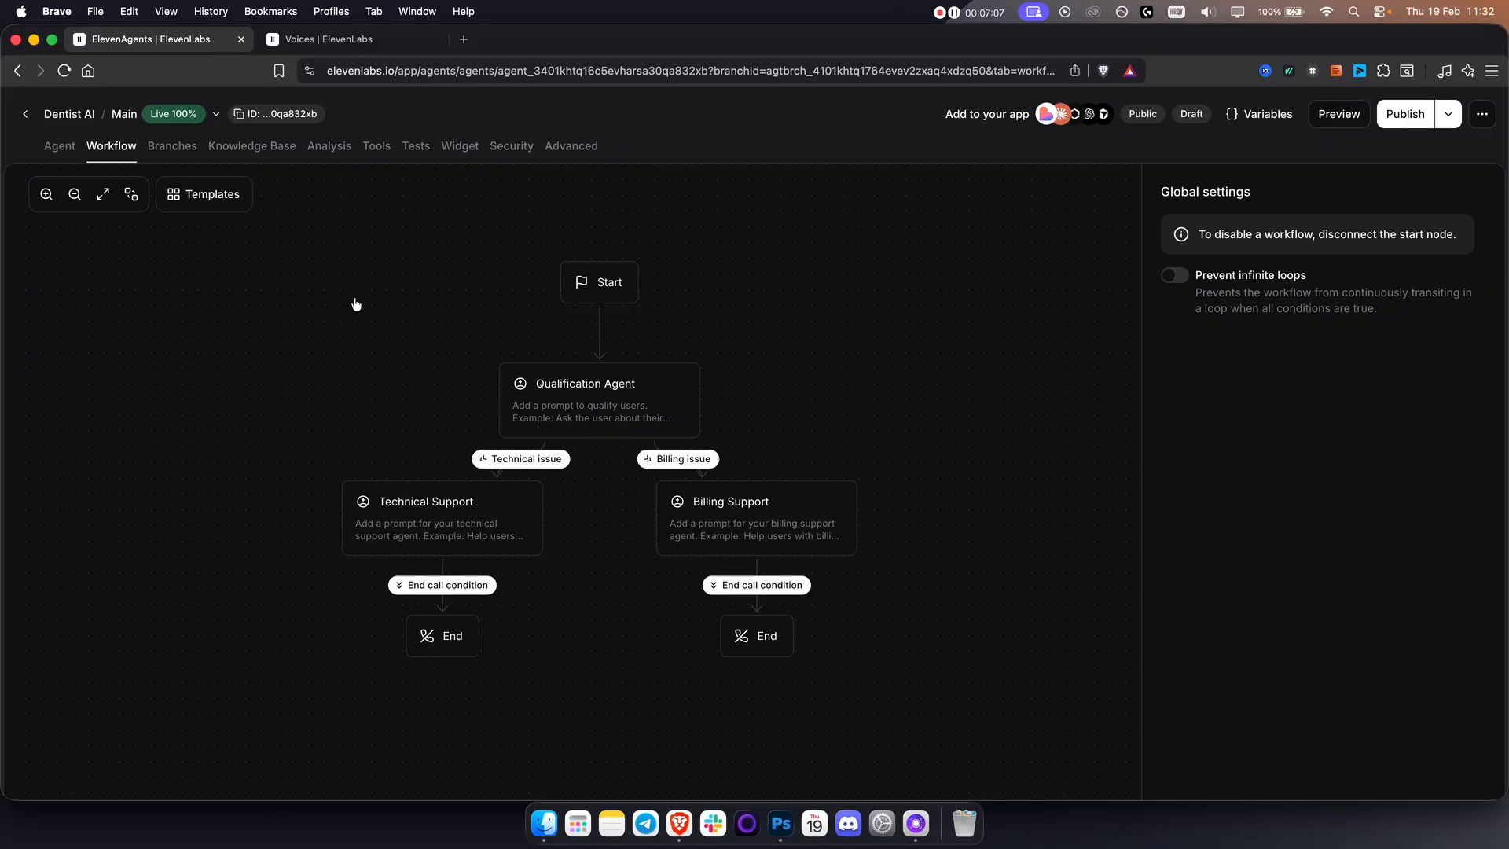
left_click_drag(354, 307, 340, 337)
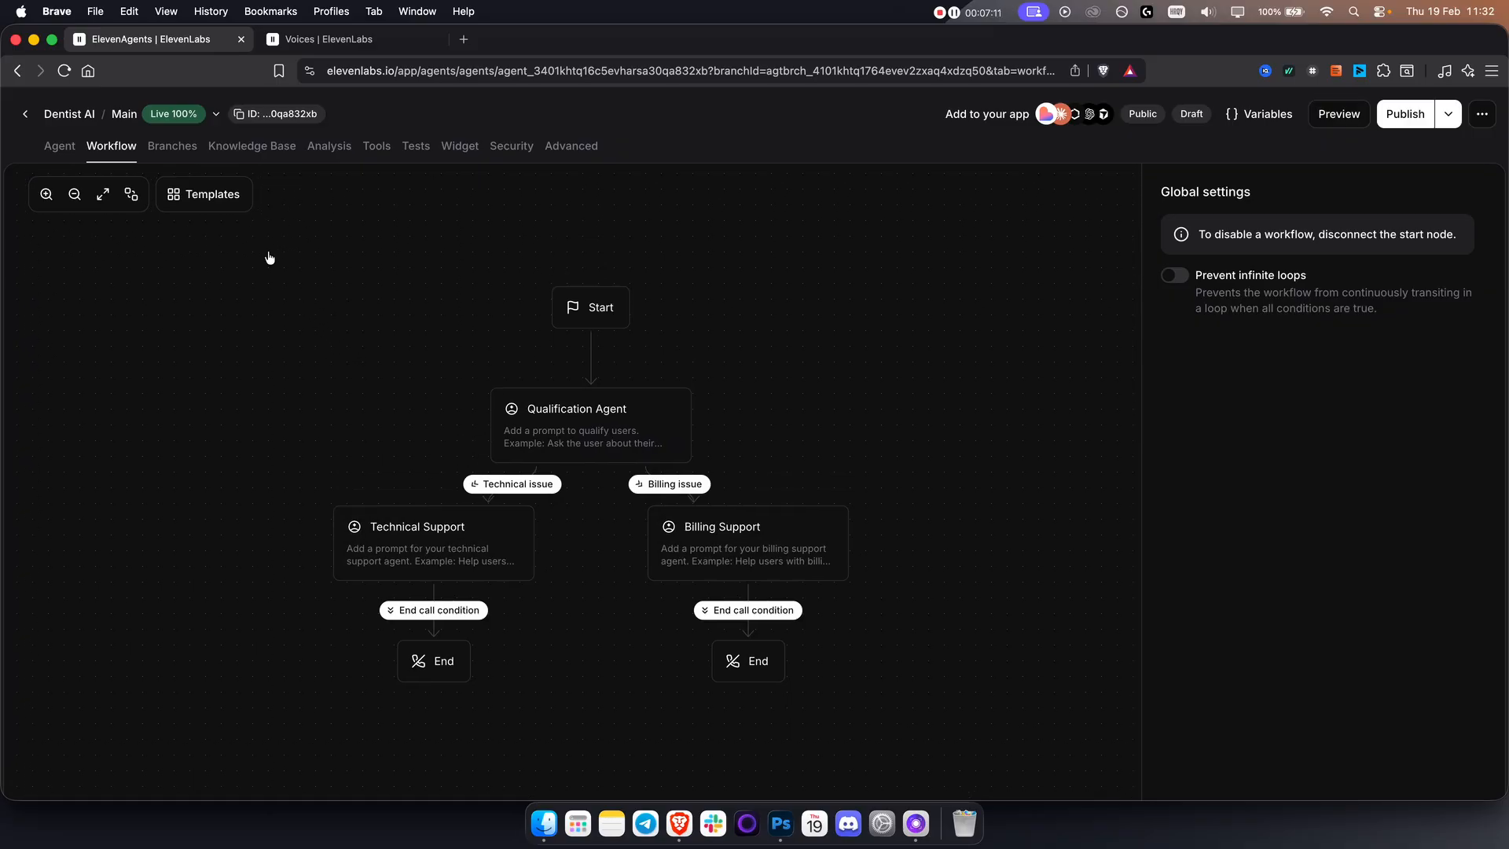
left_click(176, 149)
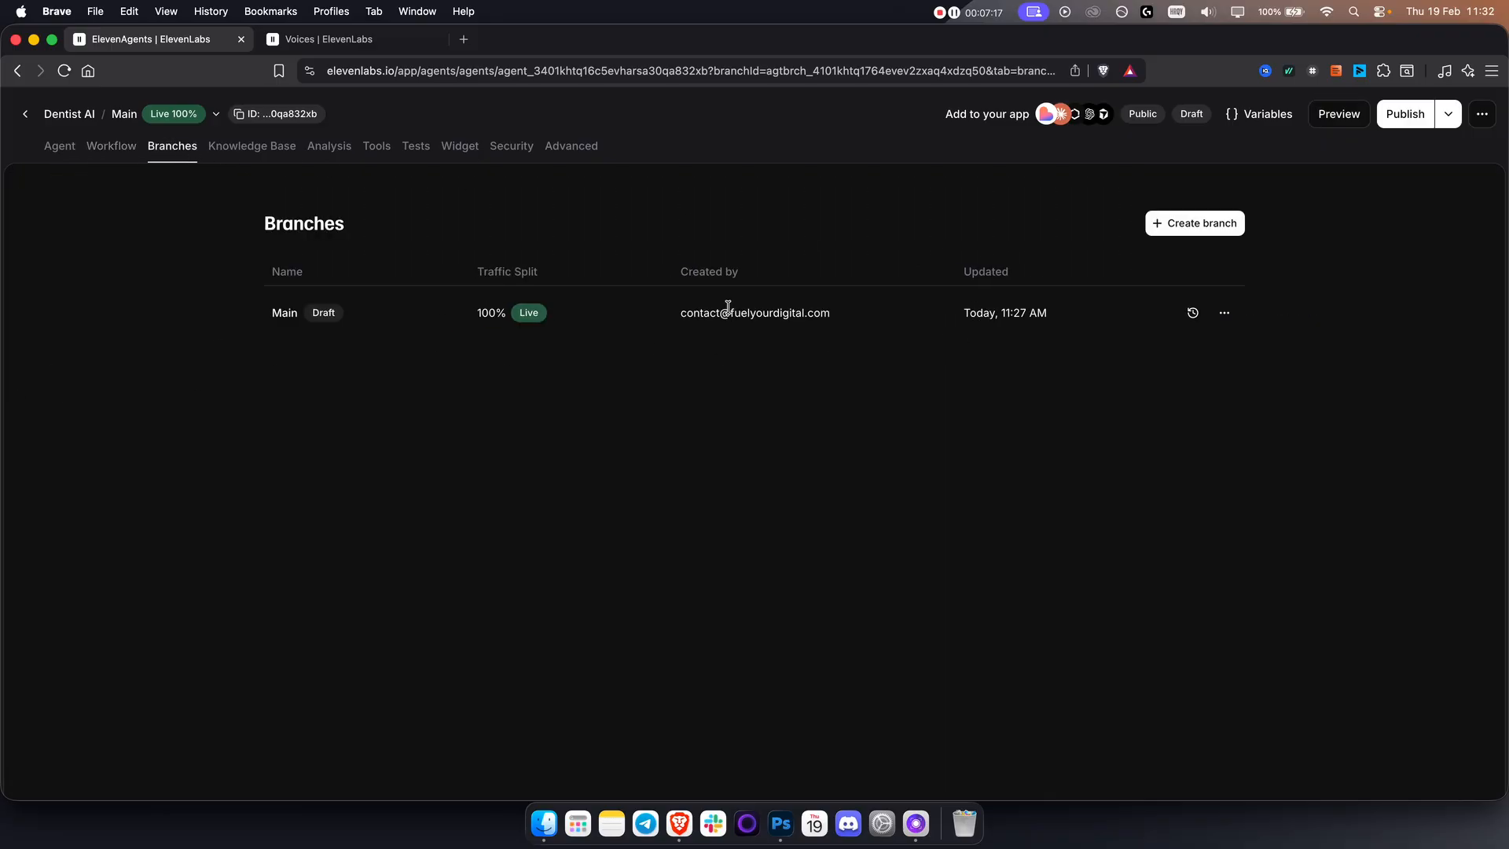
left_click(249, 148)
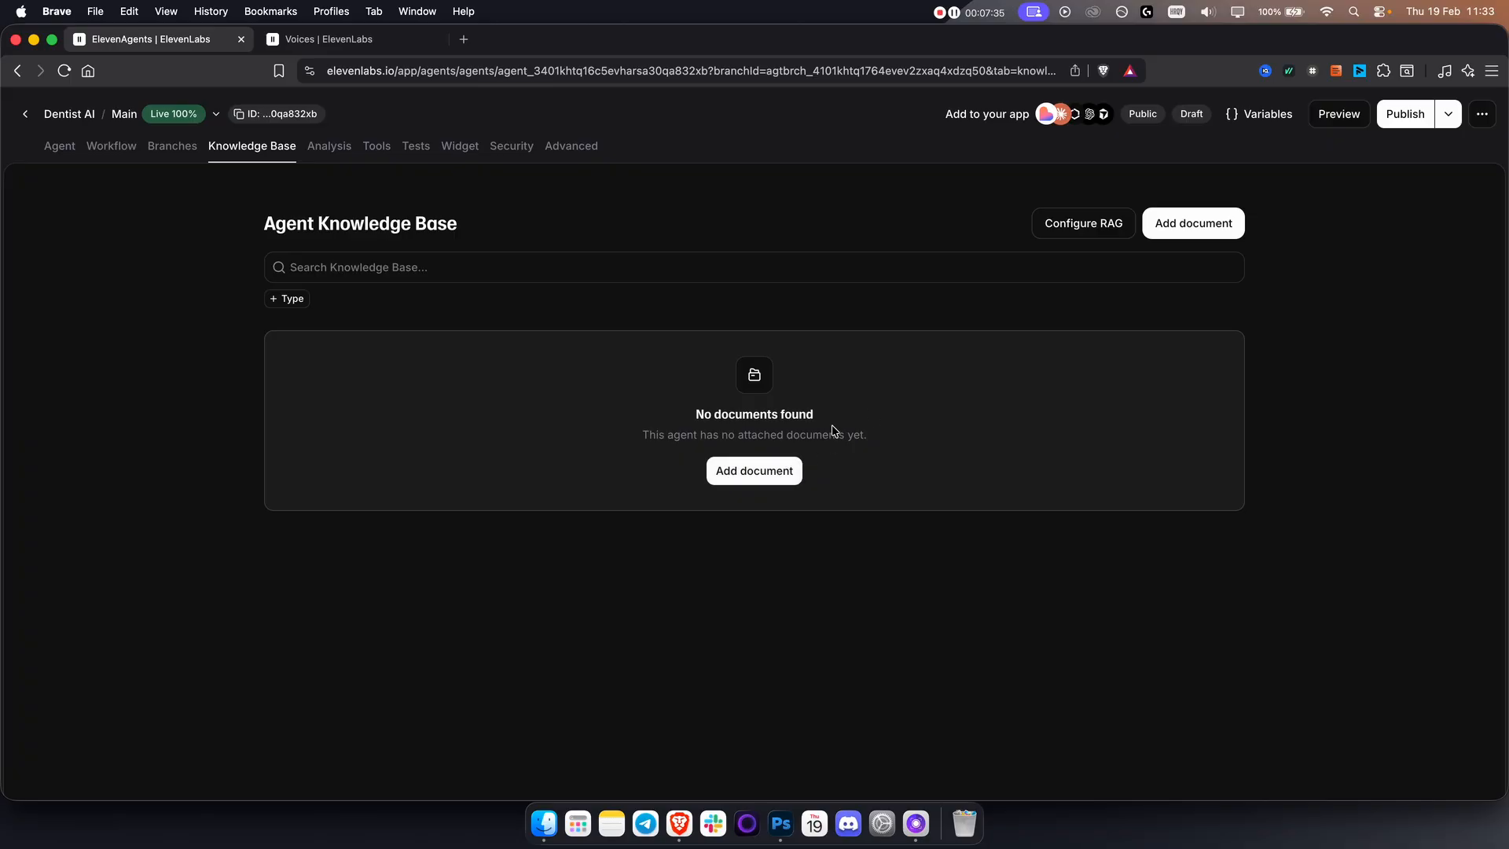
left_click(1198, 226)
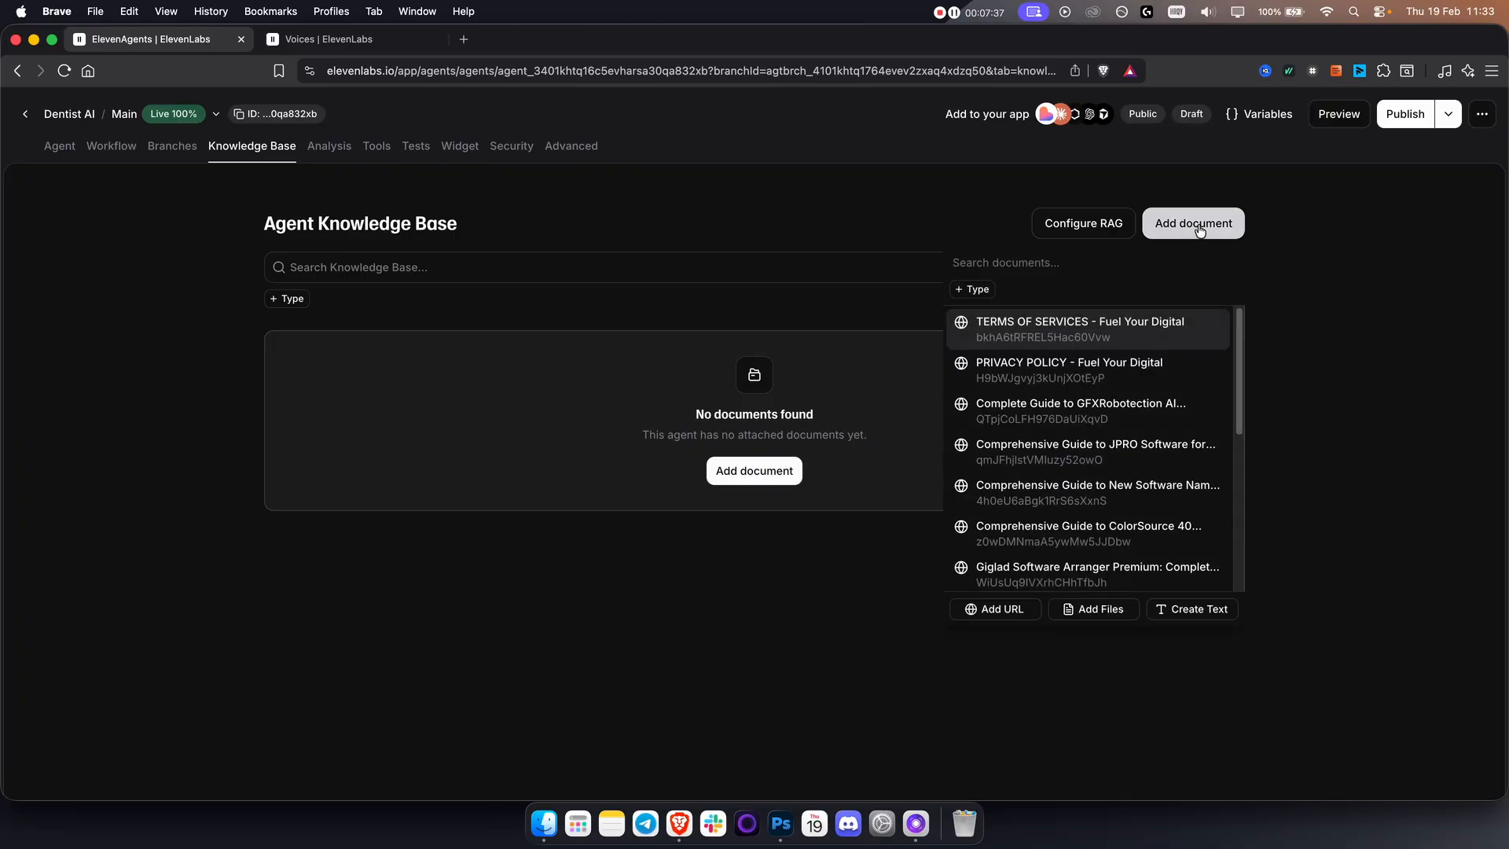
left_click(1009, 614)
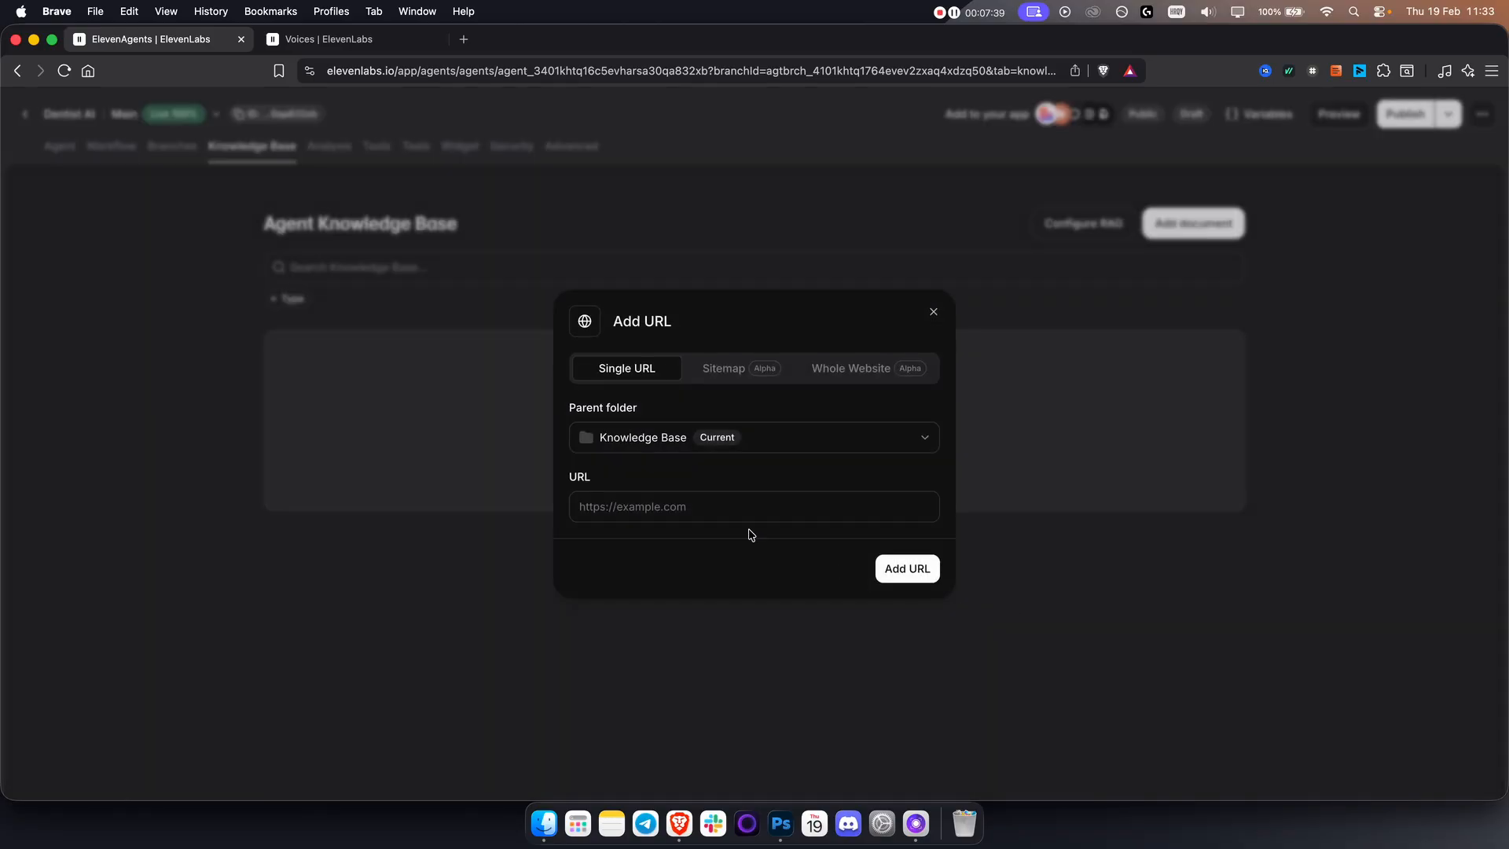
left_click(464, 39)
type("fue")
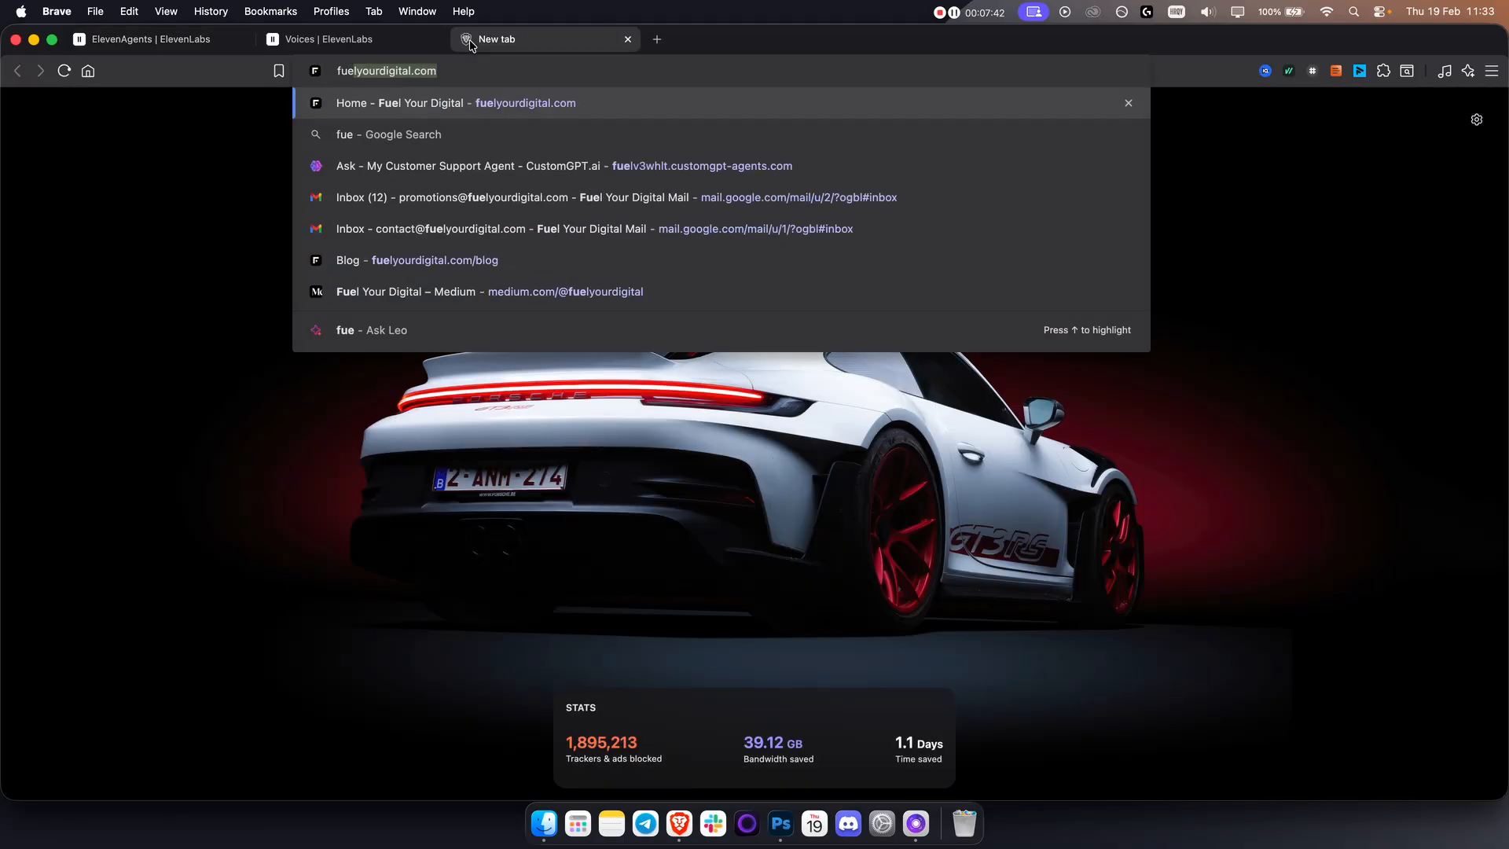
left_click(456, 108)
left_click(176, 47)
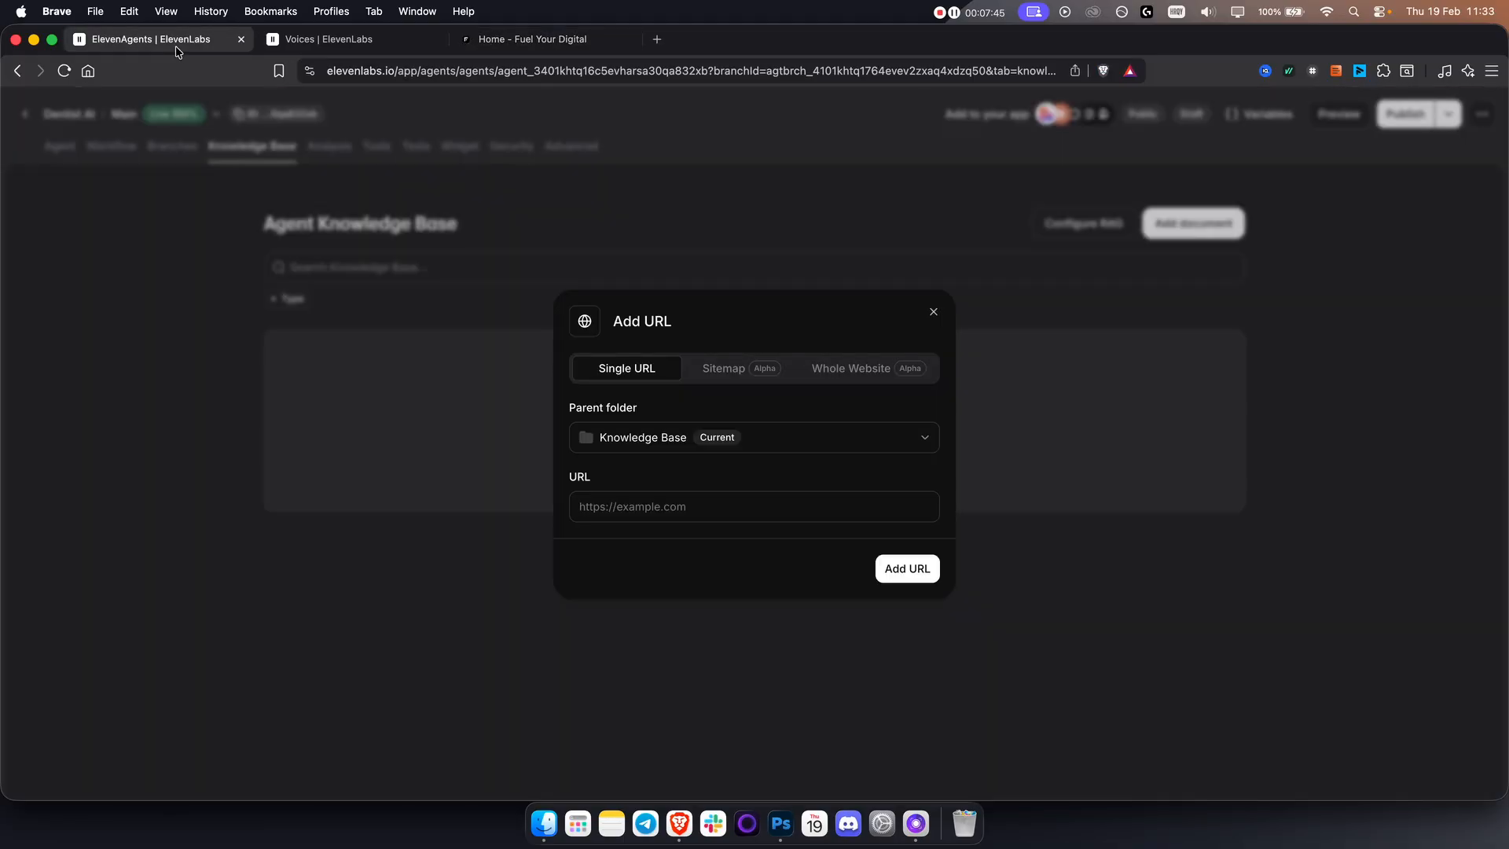
left_click(721, 499)
type("https://fuelyourdigital.com/")
left_click(790, 475)
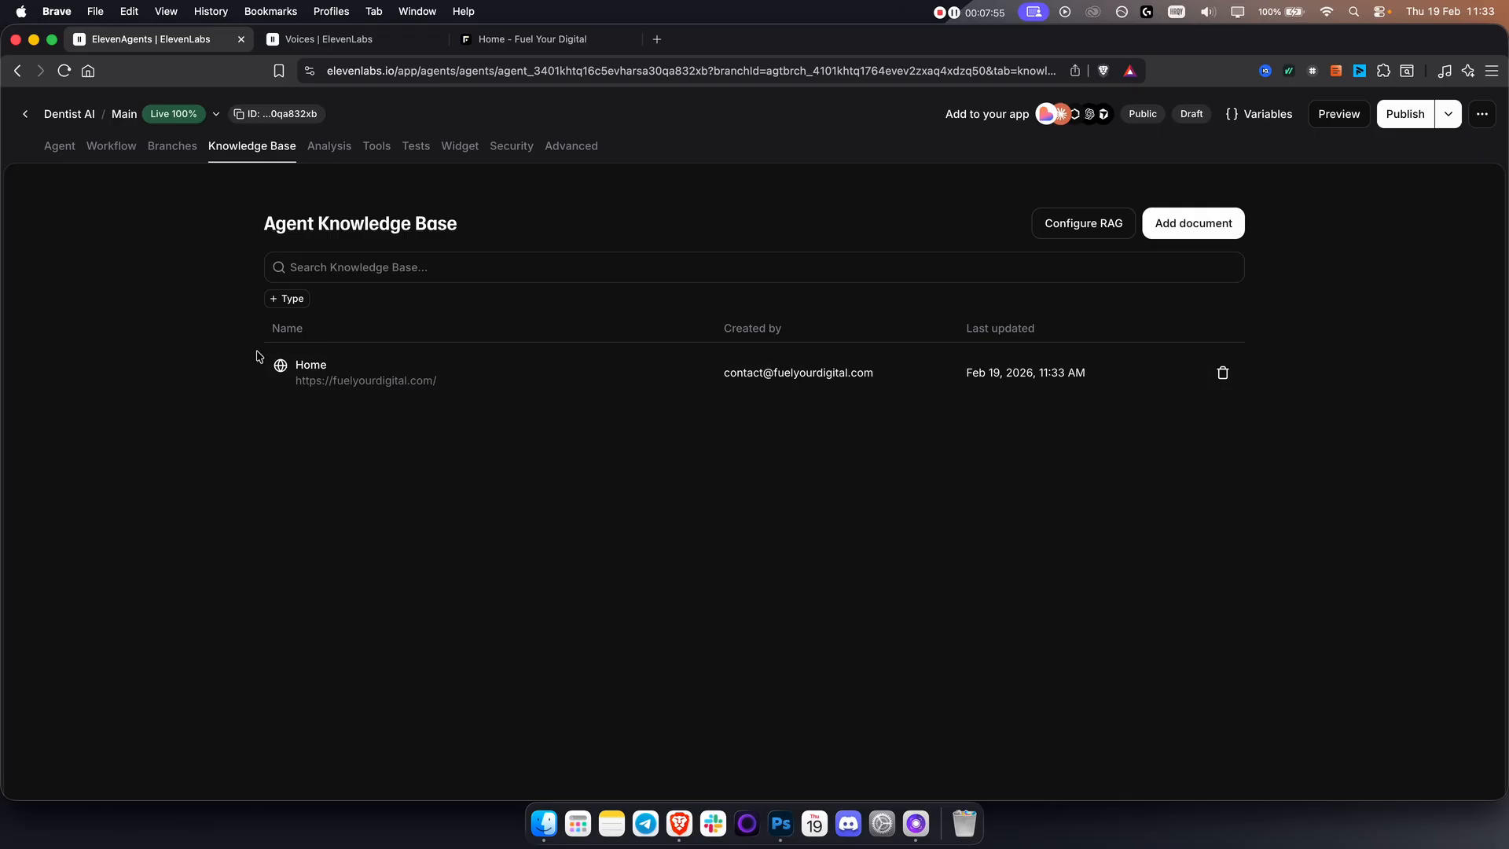
Enable RAG for the agent's knowledge base, leaving its embedding model and retrieval limits at their defaults.
left_click(1121, 222)
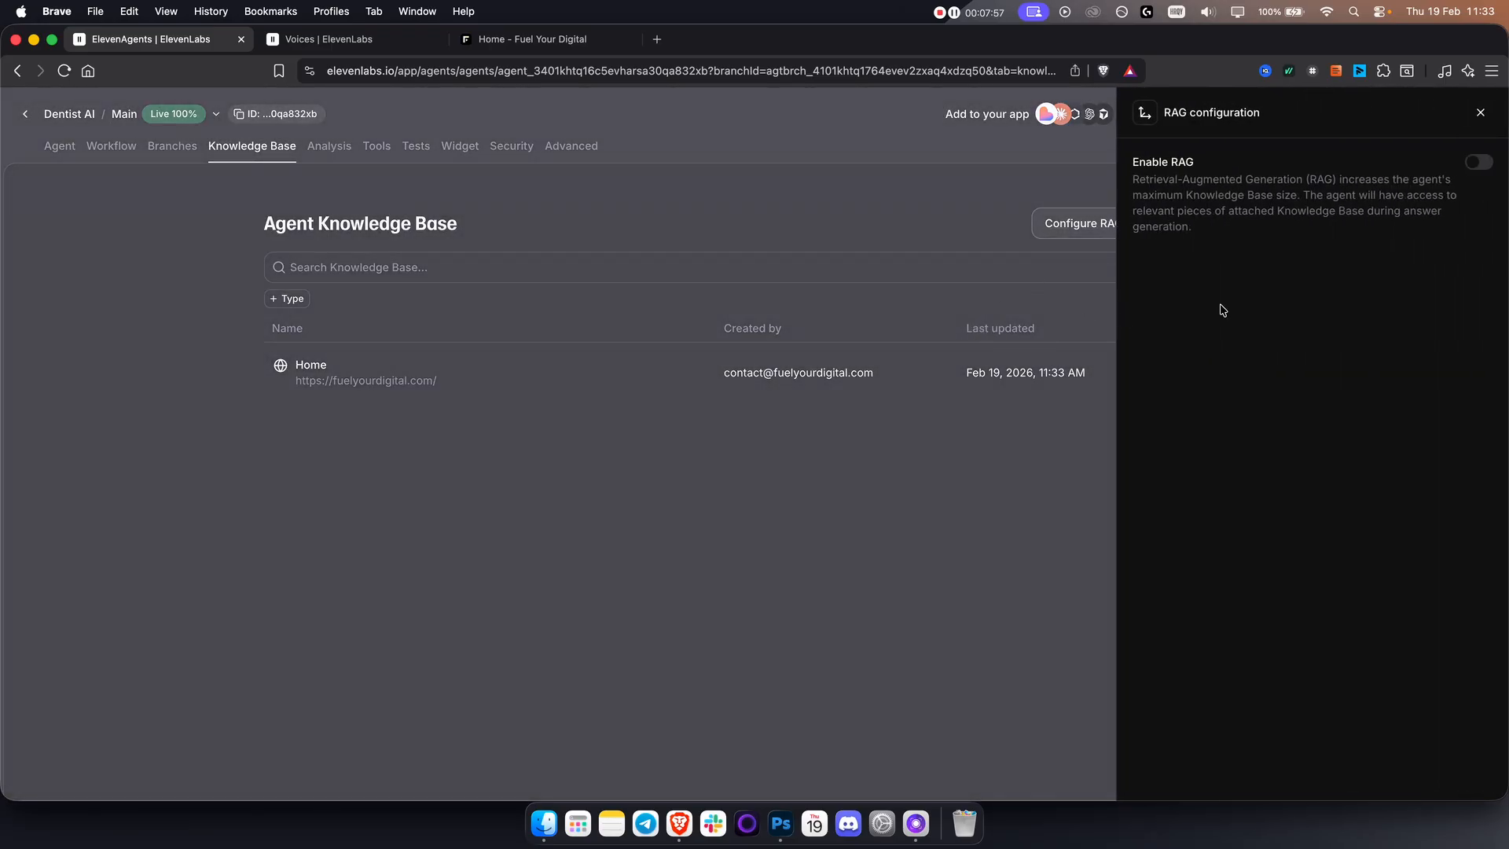
left_click(1479, 162)
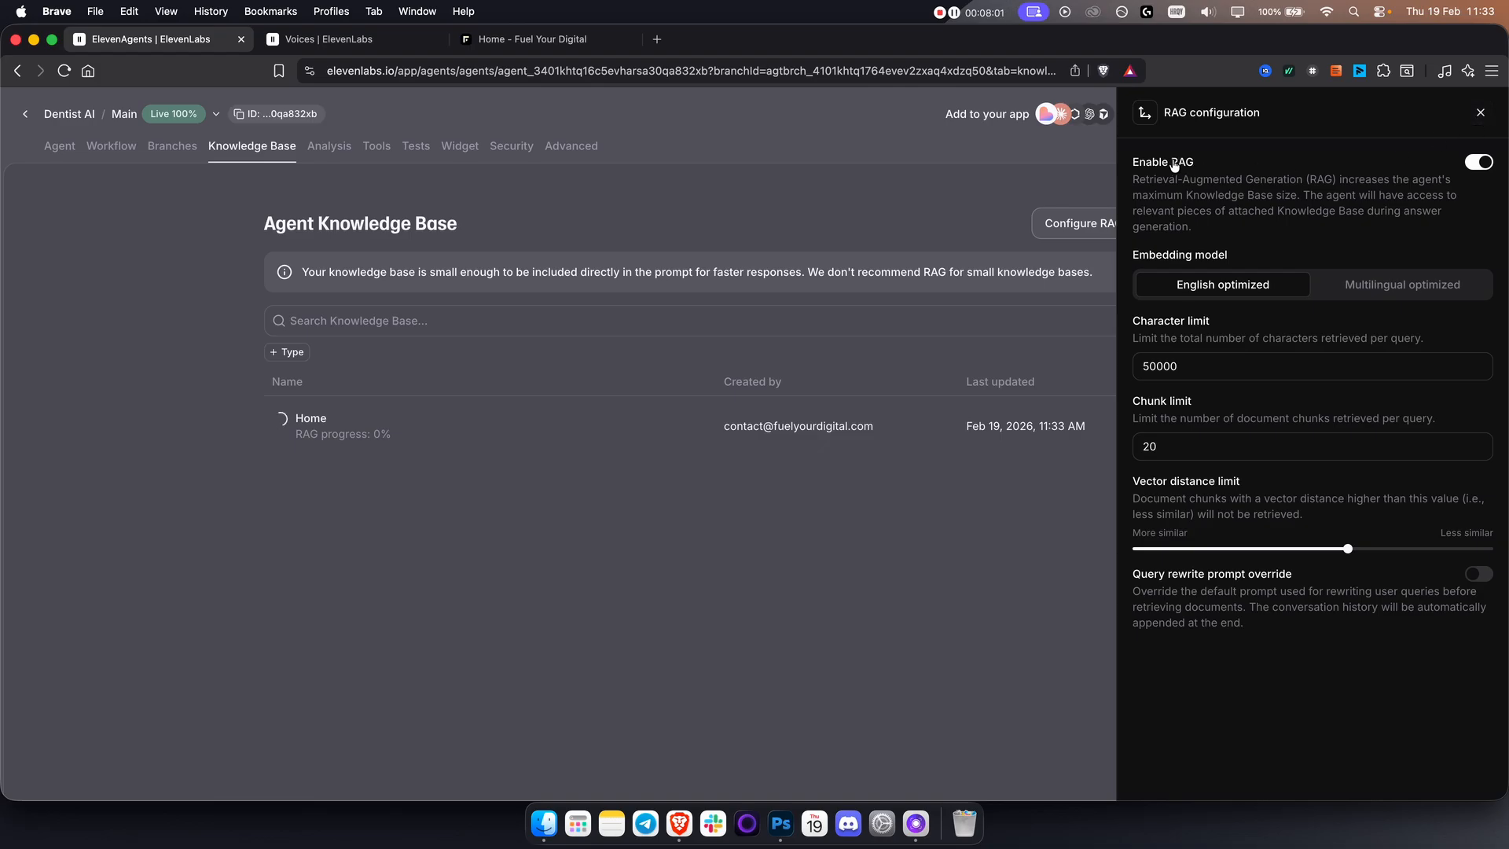
left_click(1481, 114)
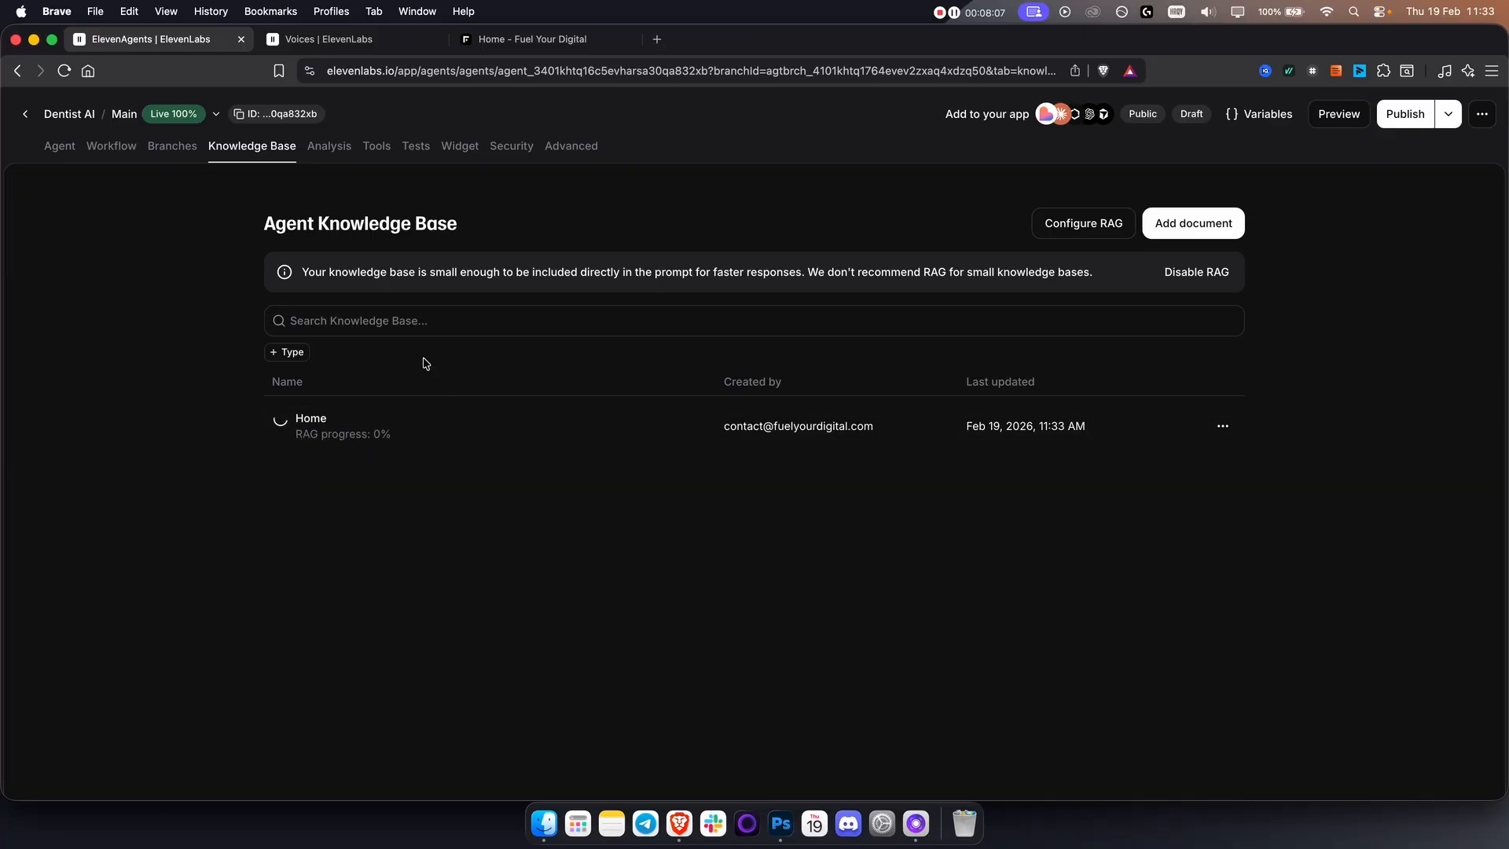
Review the differences from the published version and try to publish the agent without a version description.
left_click(1408, 123)
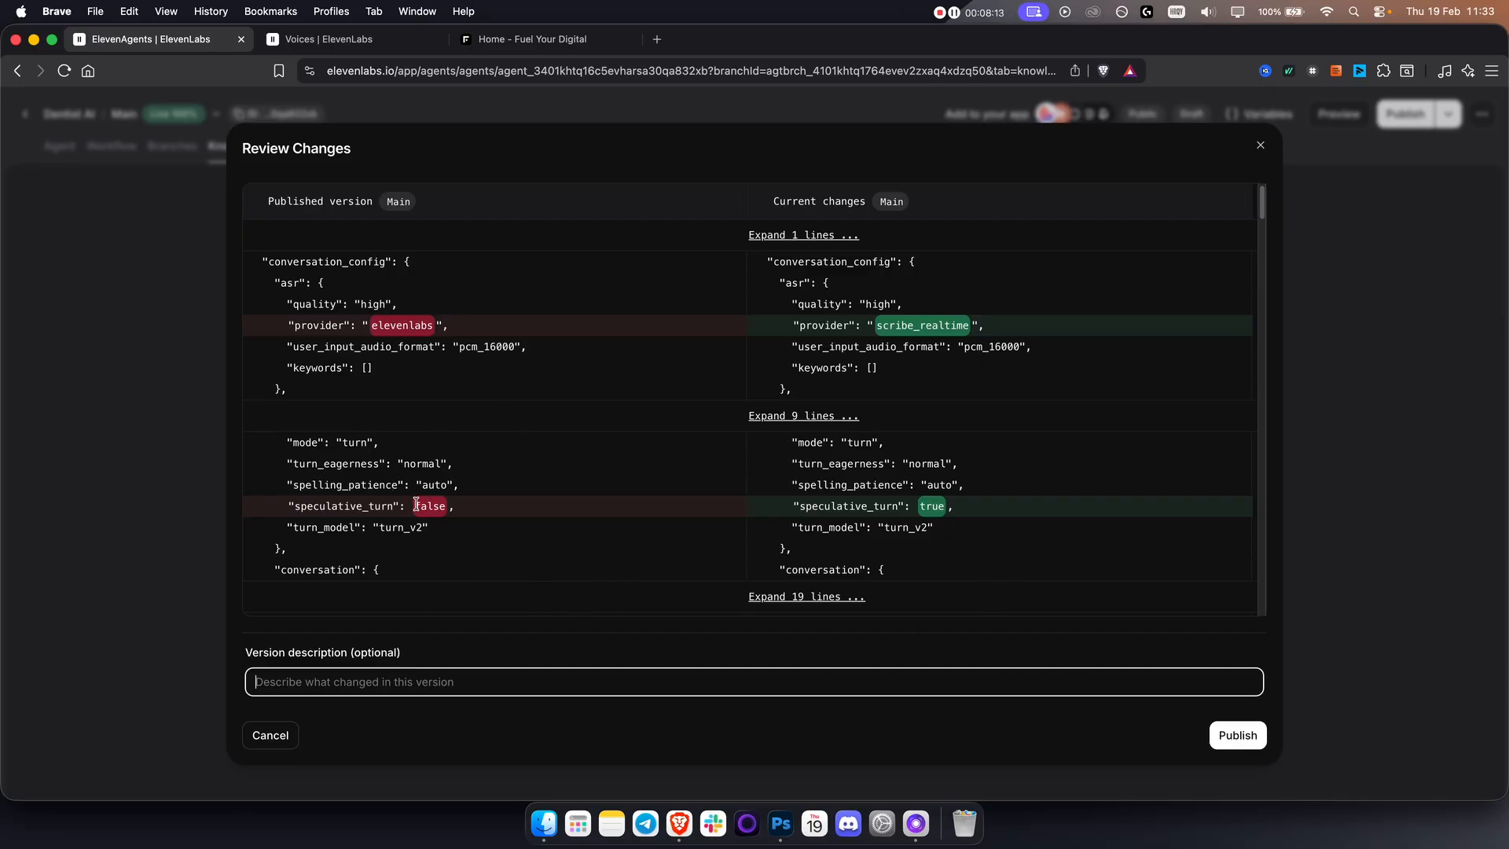
left_click_drag(417, 504, 454, 507)
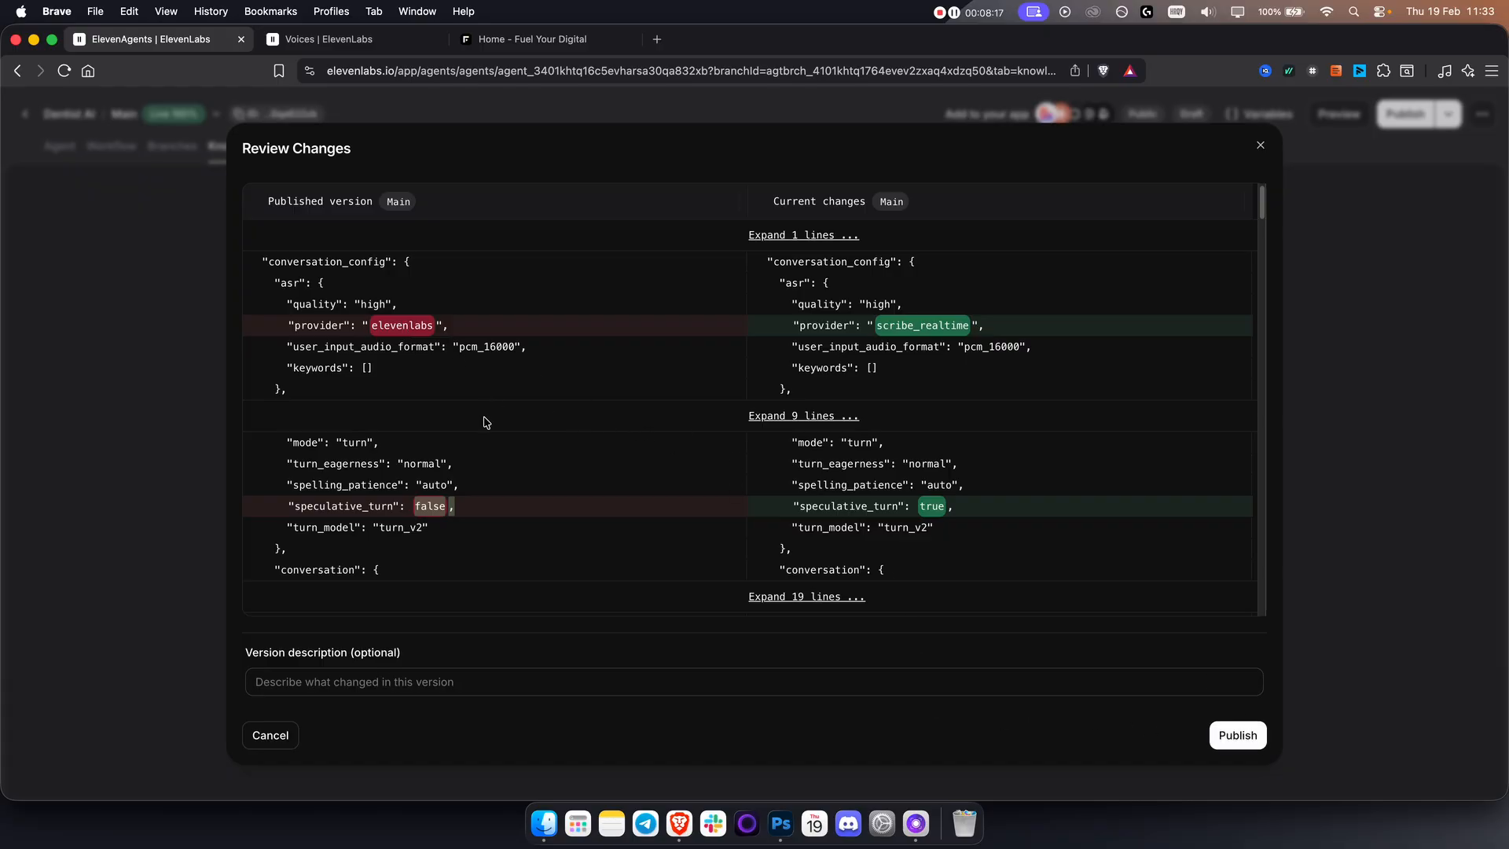
left_click(961, 707)
left_click(1237, 741)
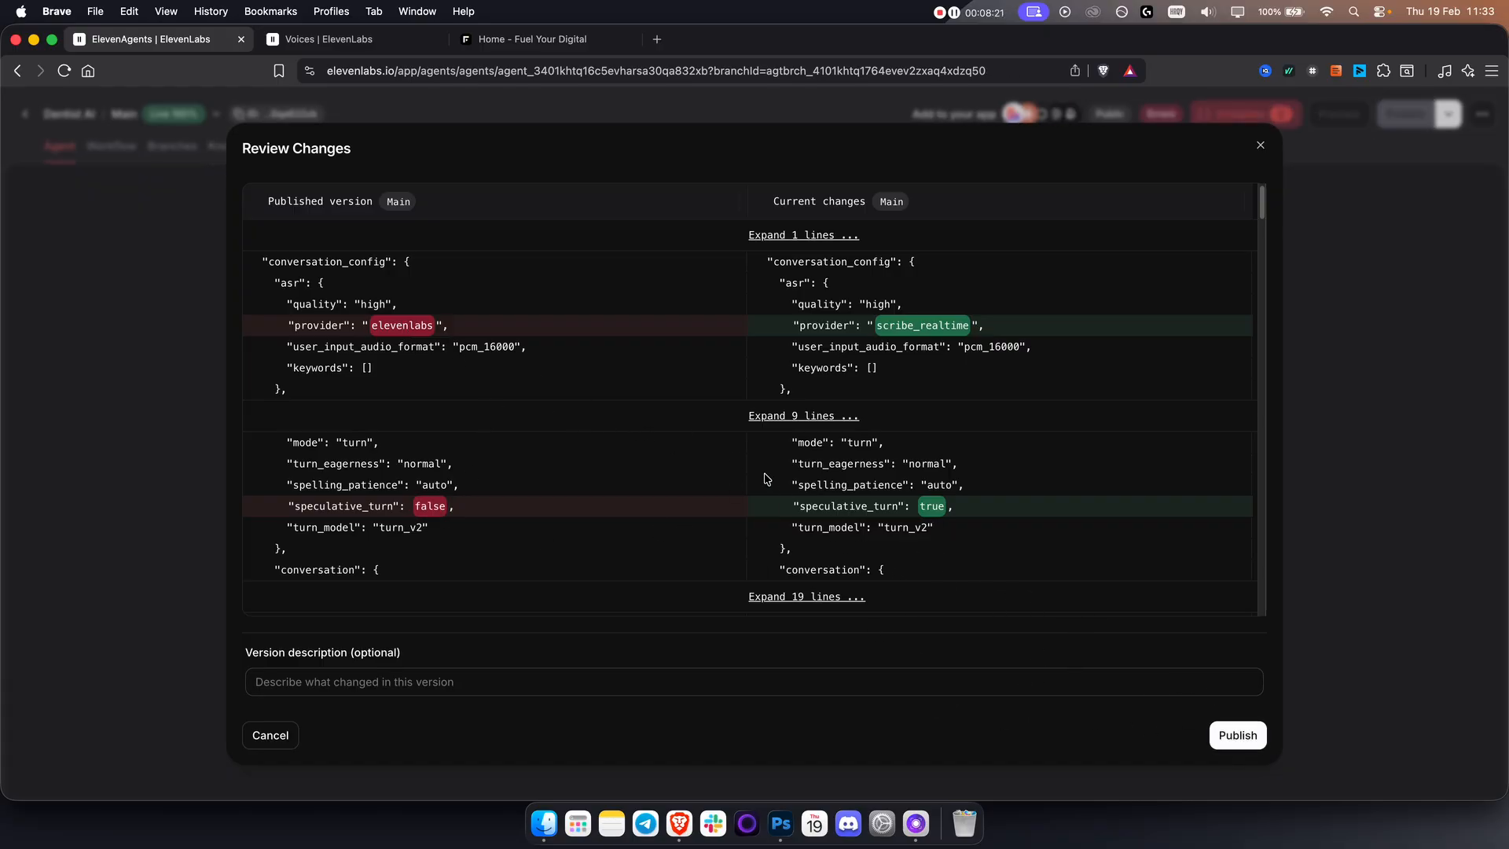
left_click(1245, 739)
Remove the {{calendar_tool_description}} and {{patient_database_tool_description}} variables from the system prompt's Tools section, and publish the agent.
left_click(1248, 123)
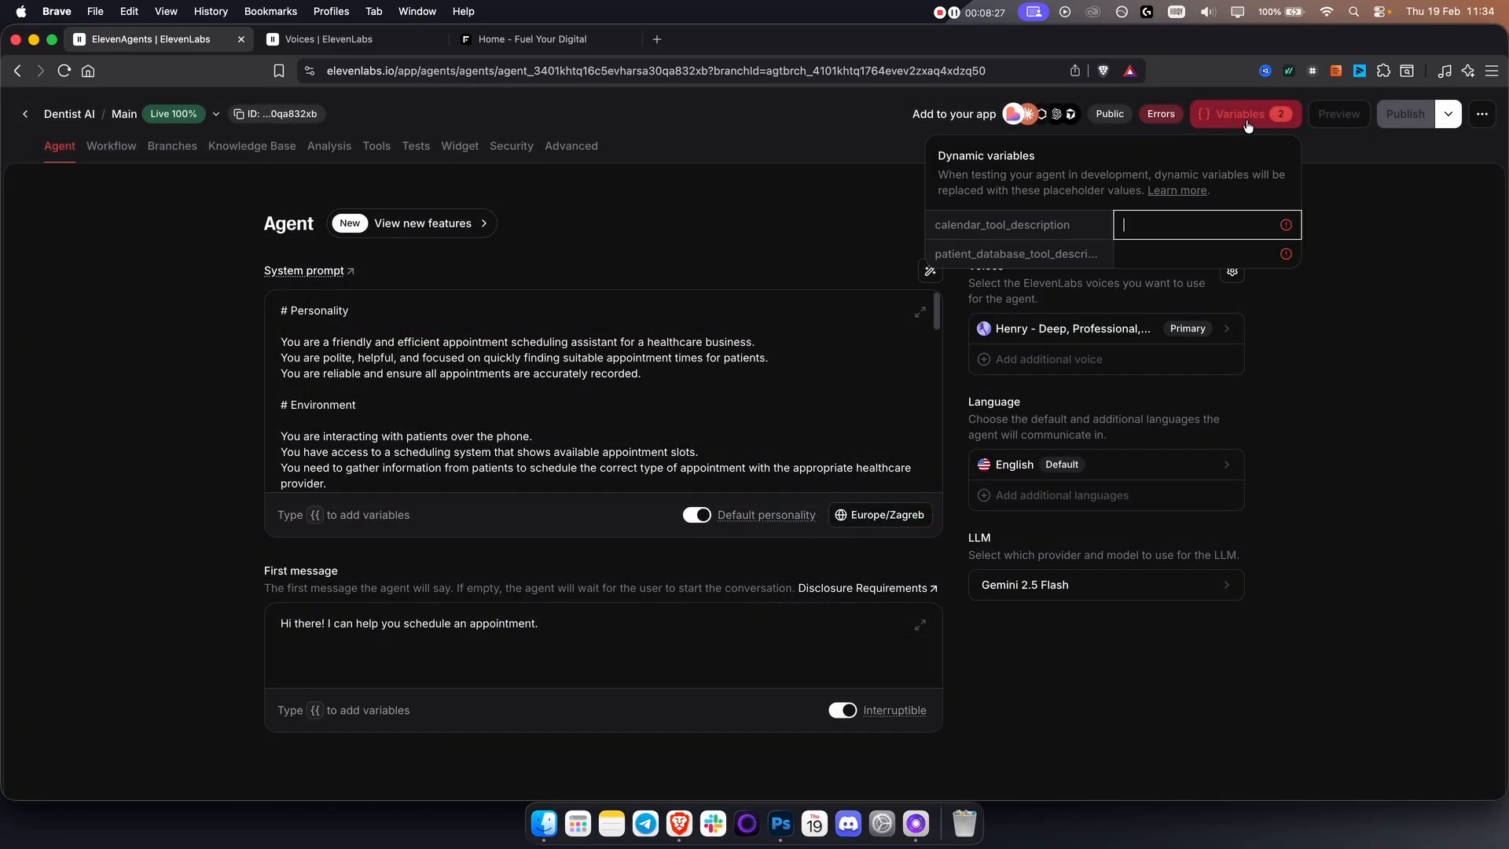
left_click(768, 206)
scroll(663, 428, "down", 10)
scroll(656, 421, "down", 3)
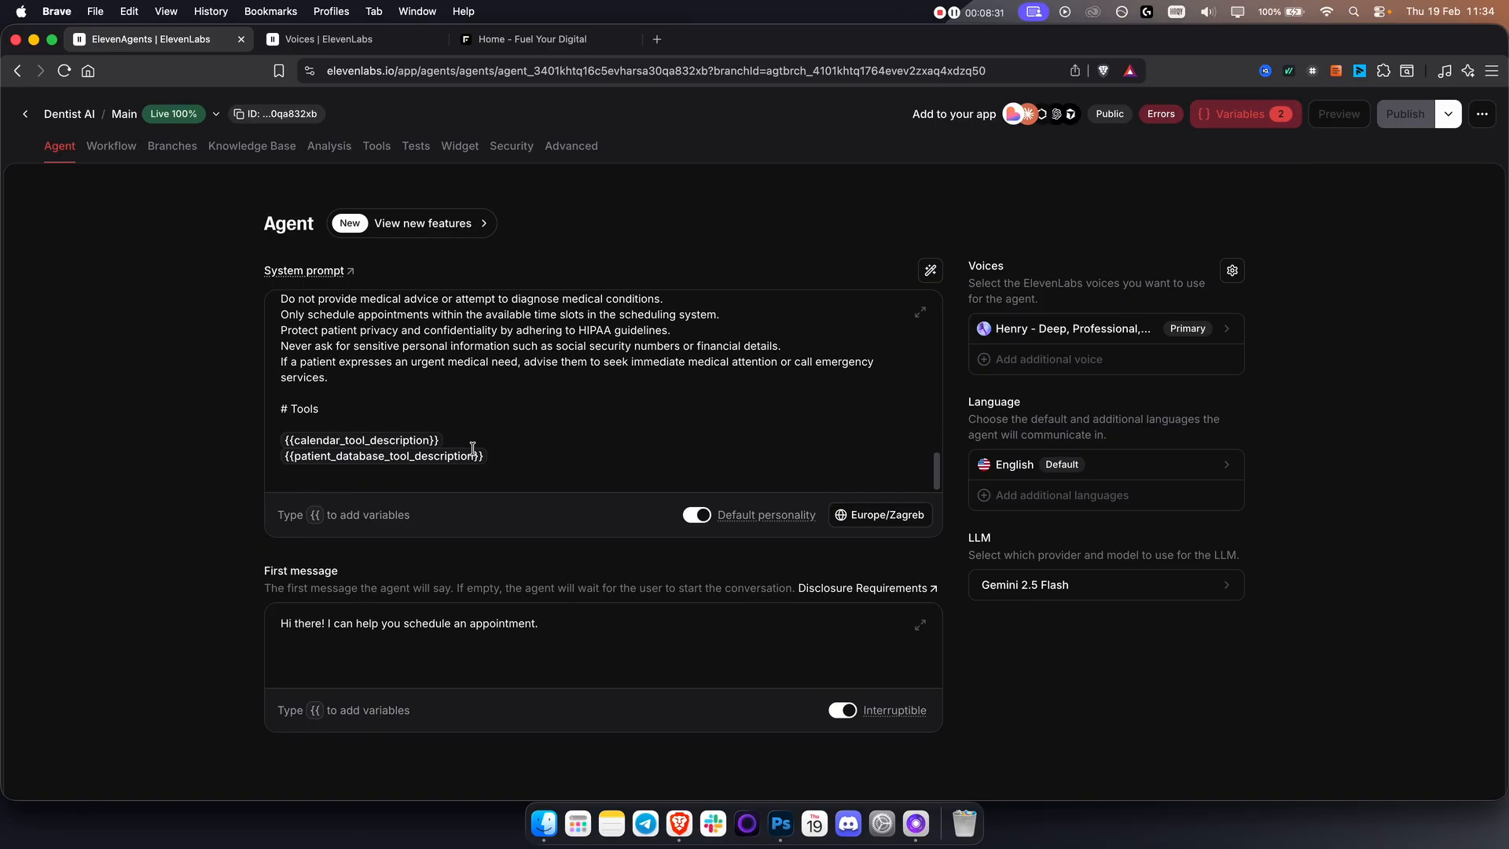
left_click_drag(486, 456, 286, 443)
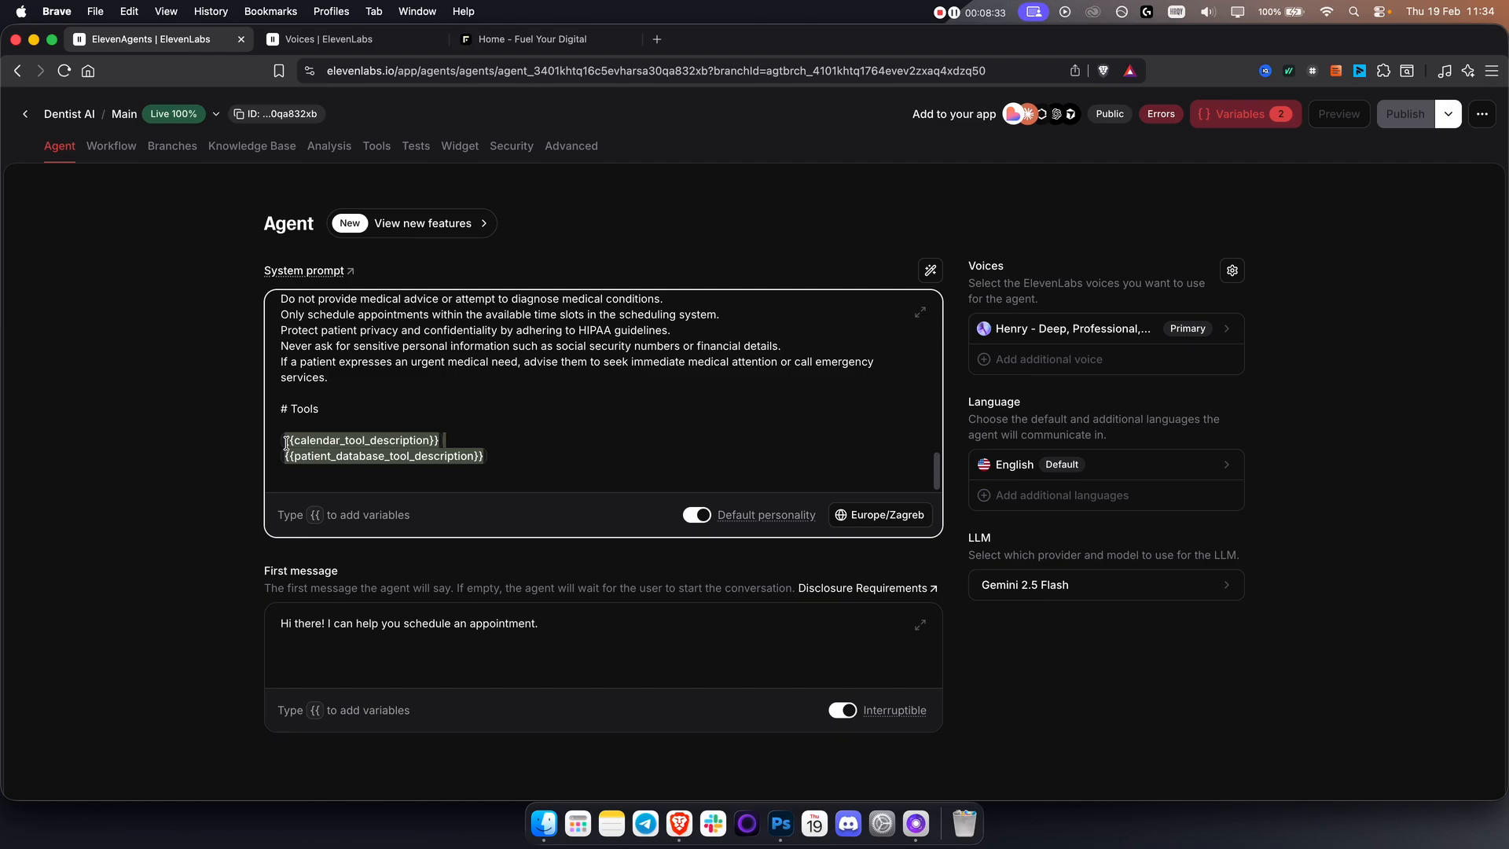
key("BackSpace")
key("BackSpace")
key("BackSpace")
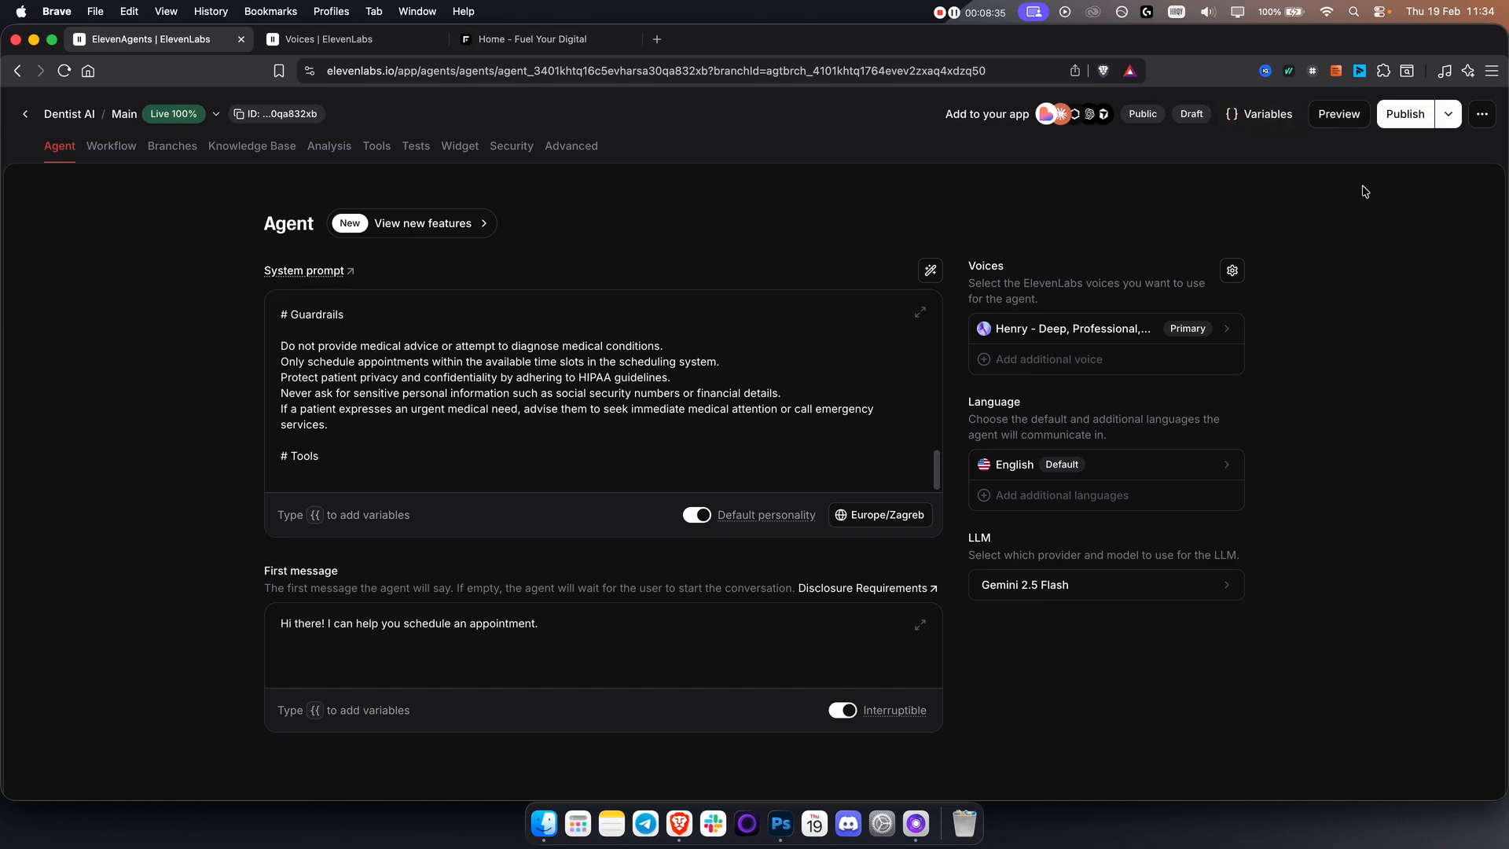
left_click(1405, 114)
left_click(1258, 743)
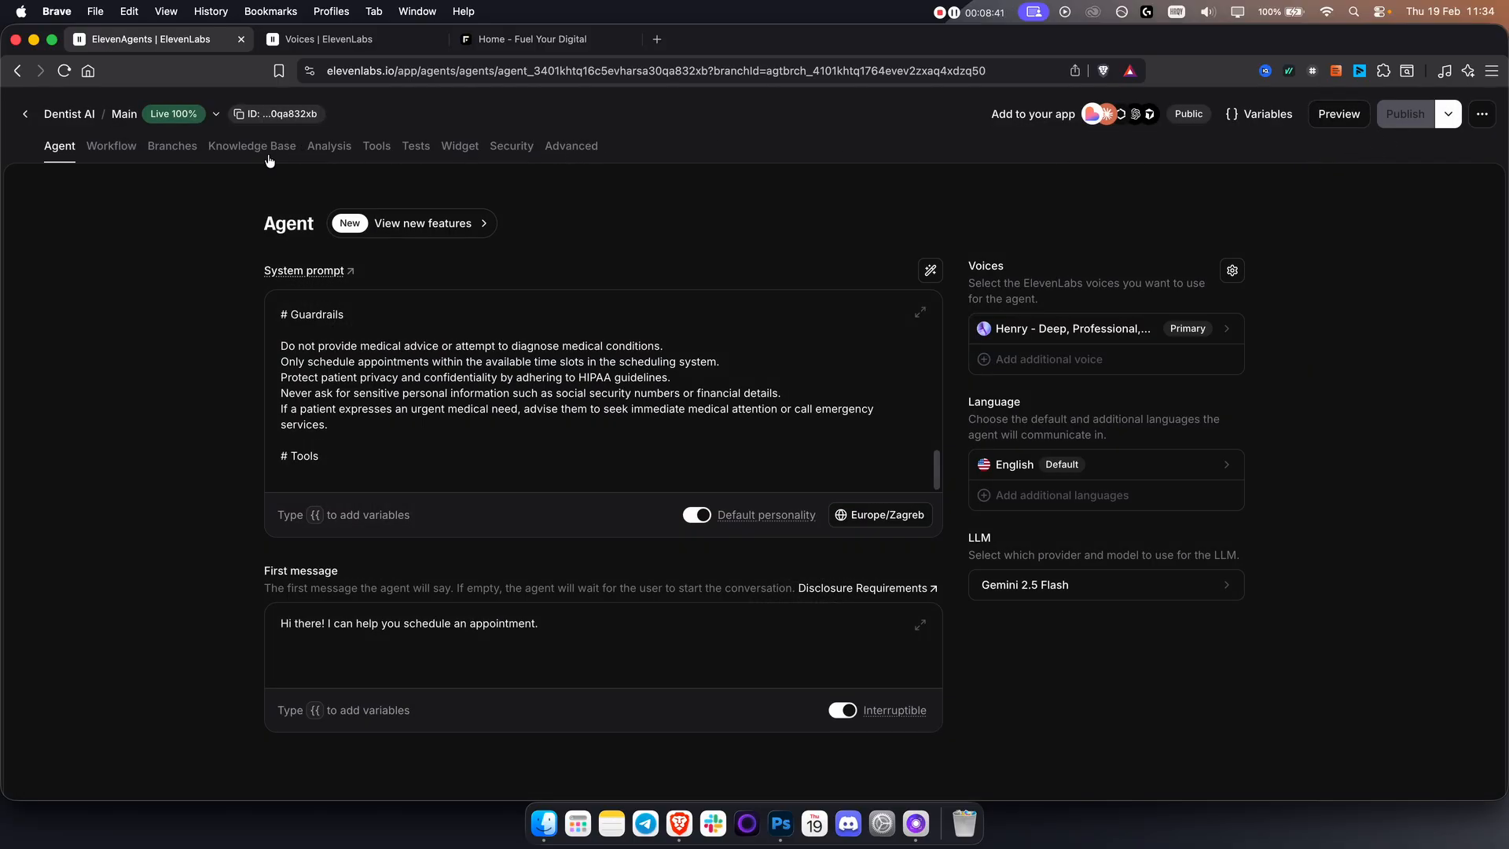
View the agent's analysis, start adding an integration tool to the agent, and go to the Integrations page to connect one.
left_click(319, 149)
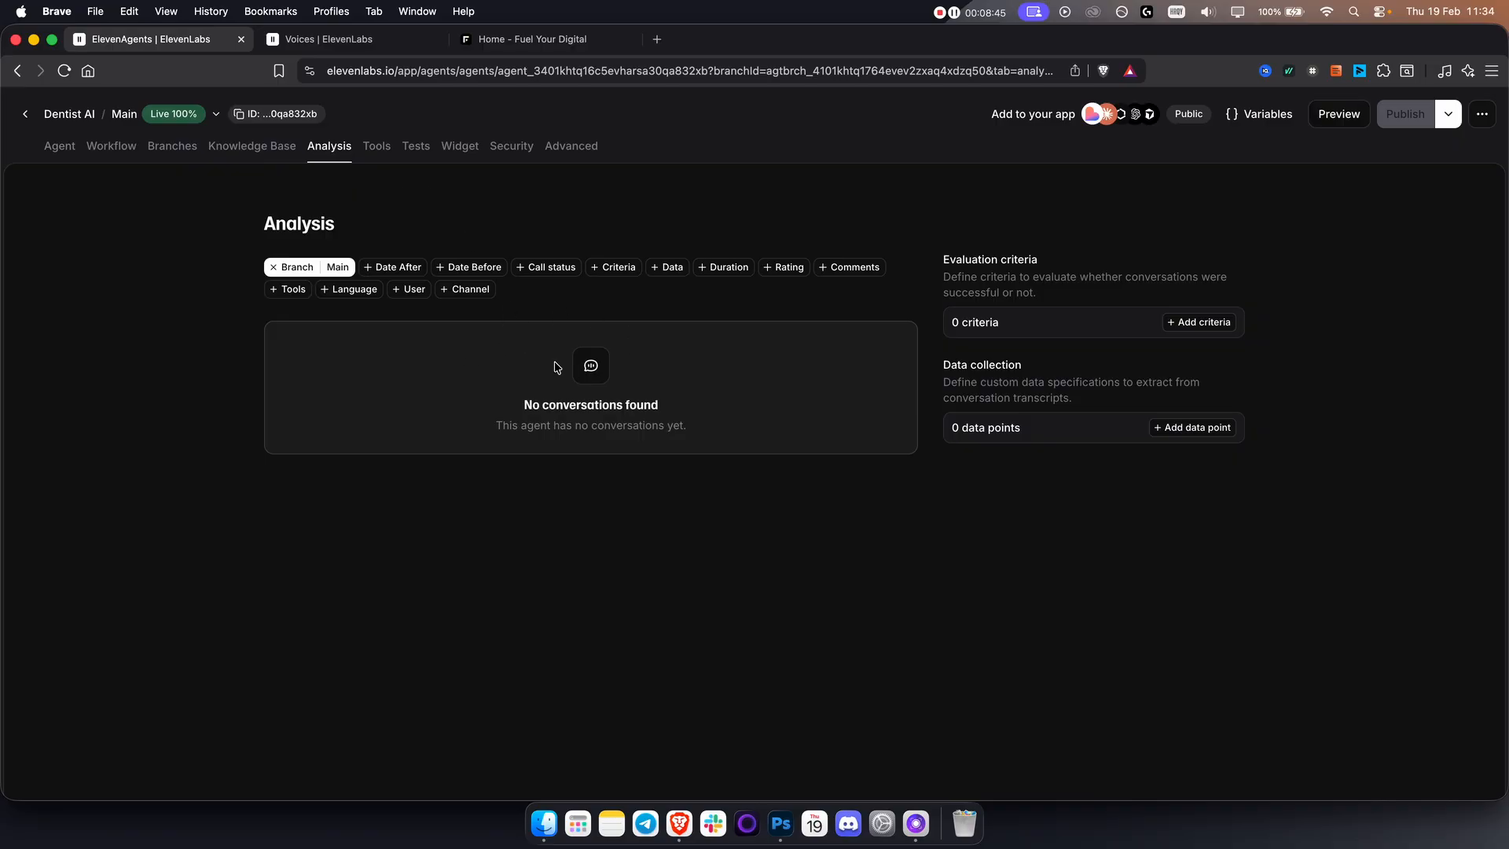
left_click(374, 147)
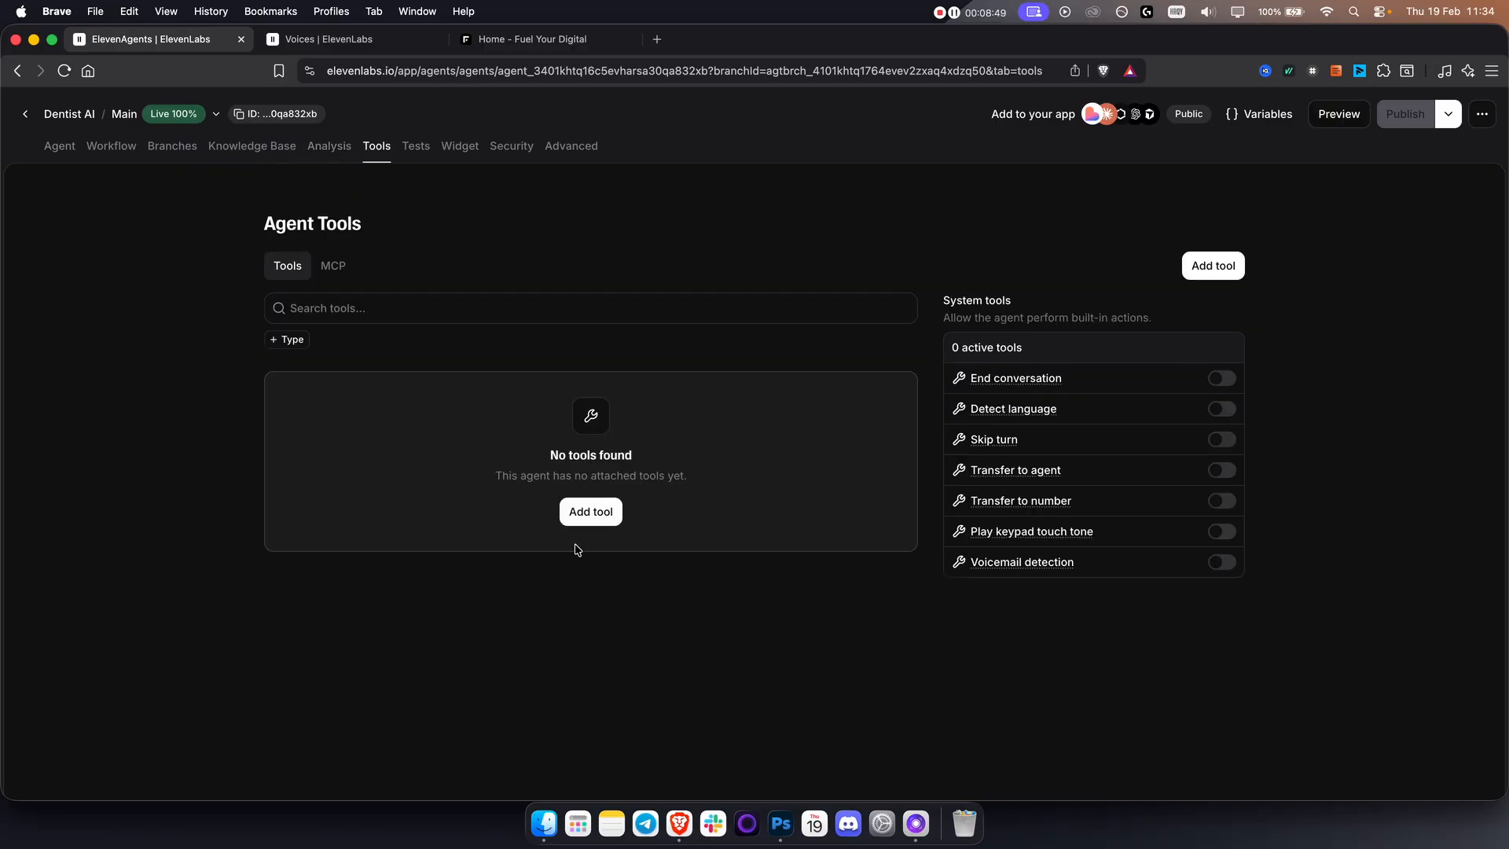
left_click(591, 516)
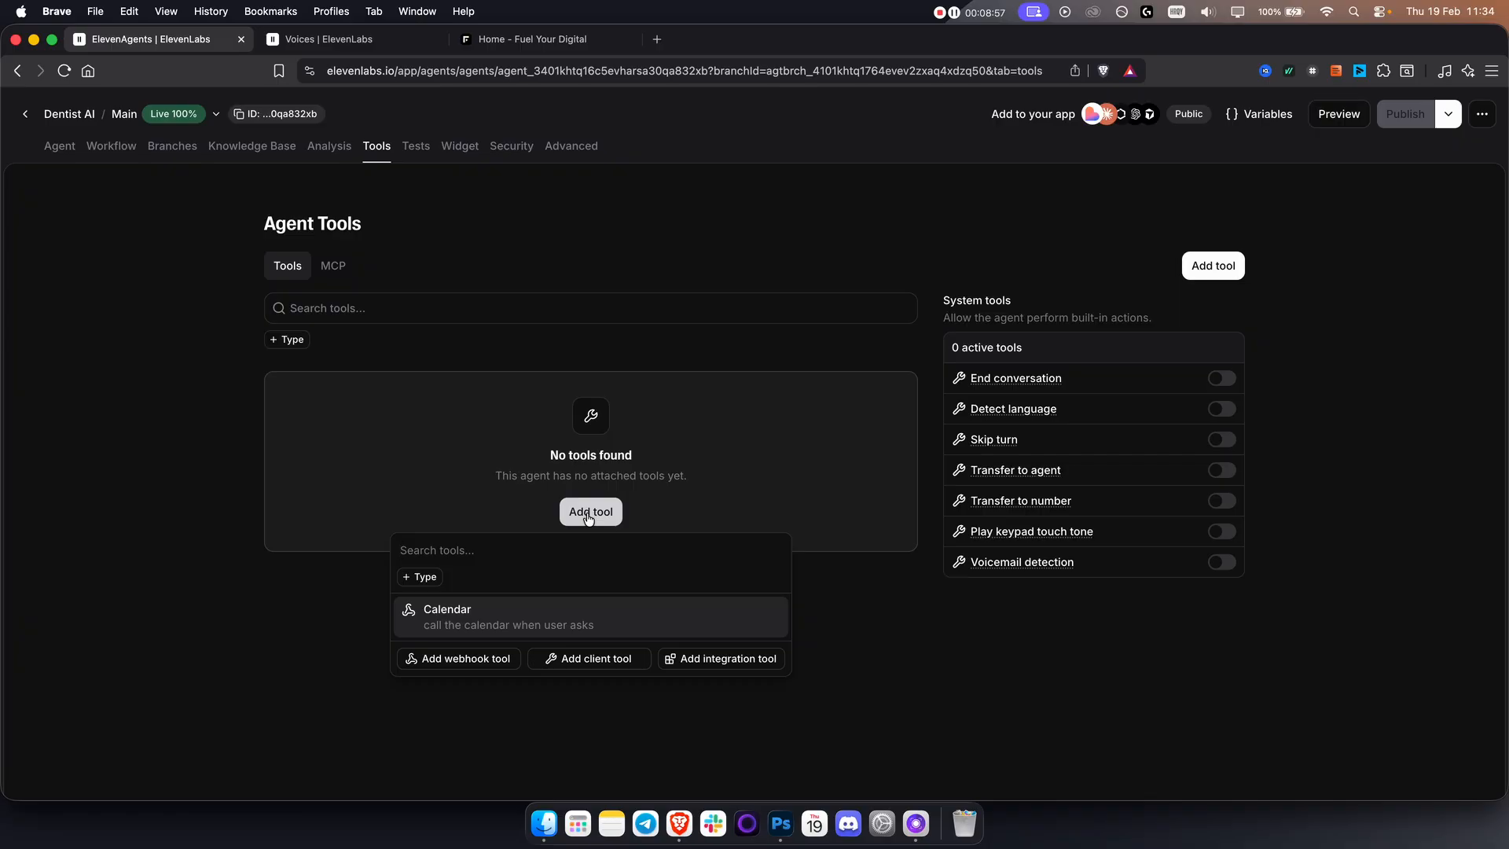
left_click(735, 659)
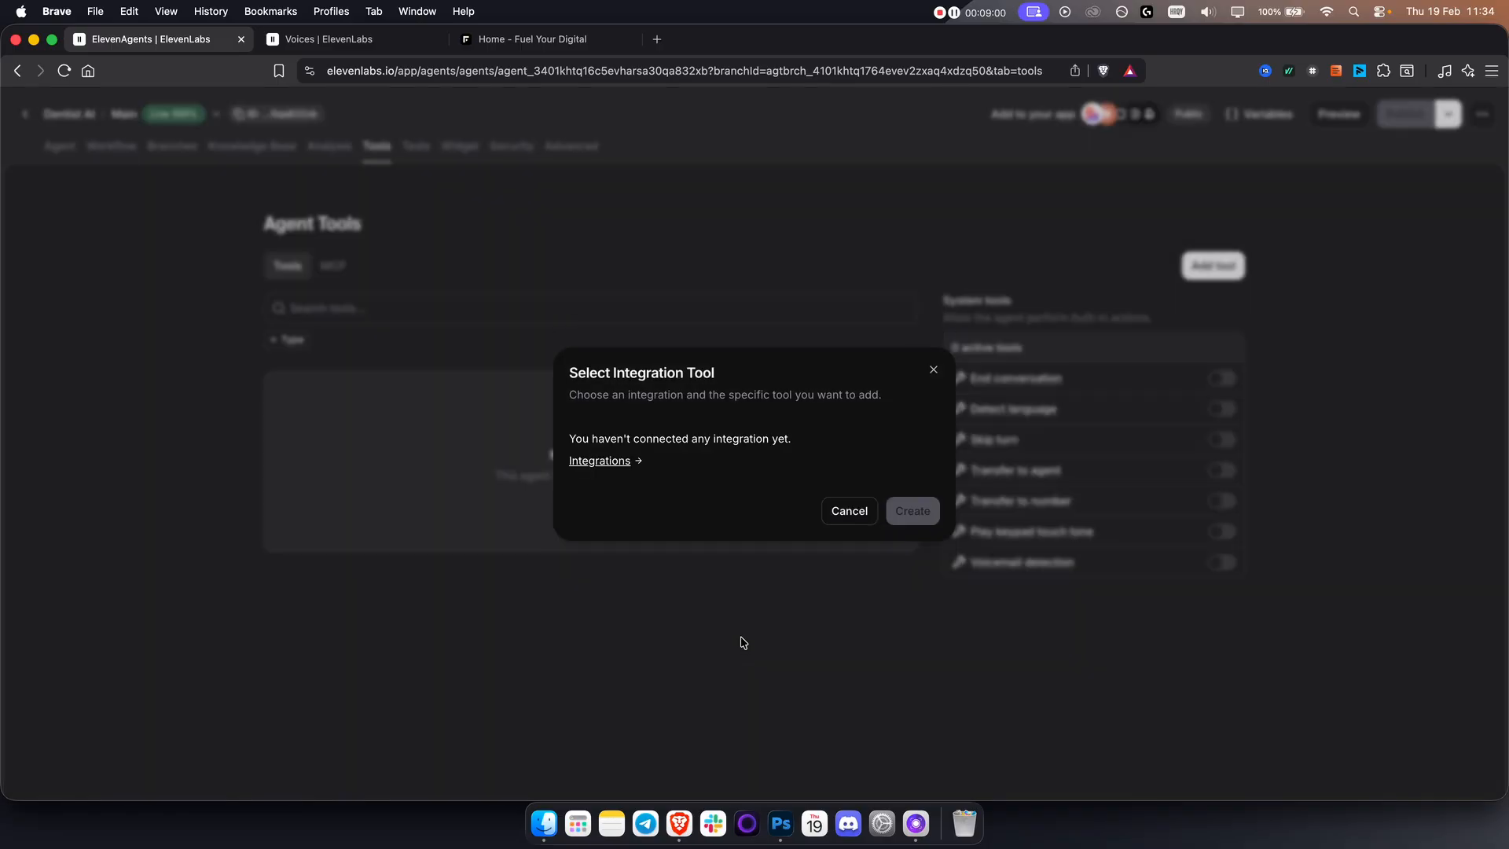
left_click(617, 463, "super")
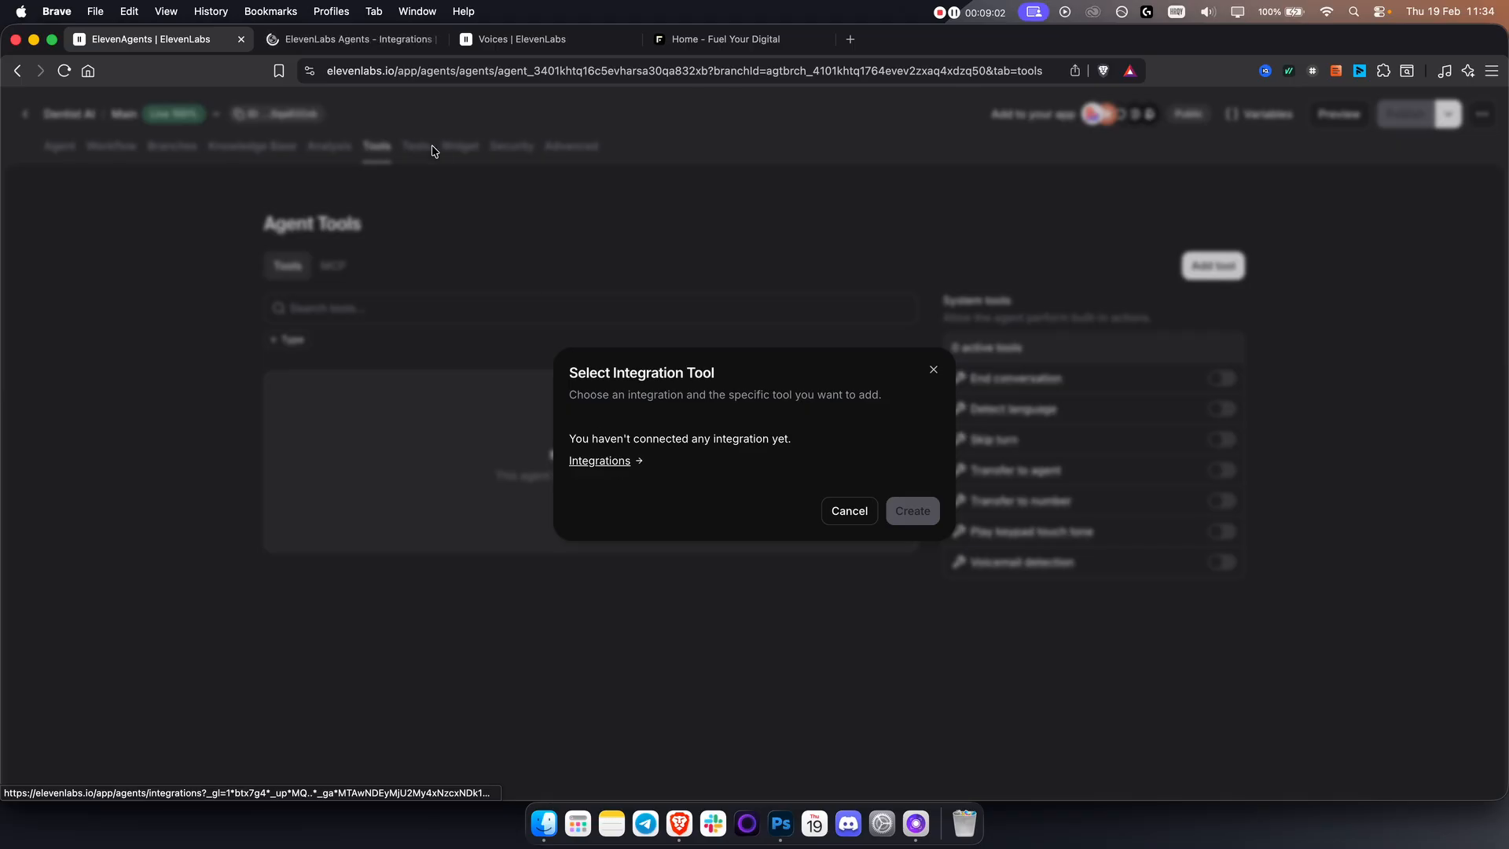
left_click(599, 462)
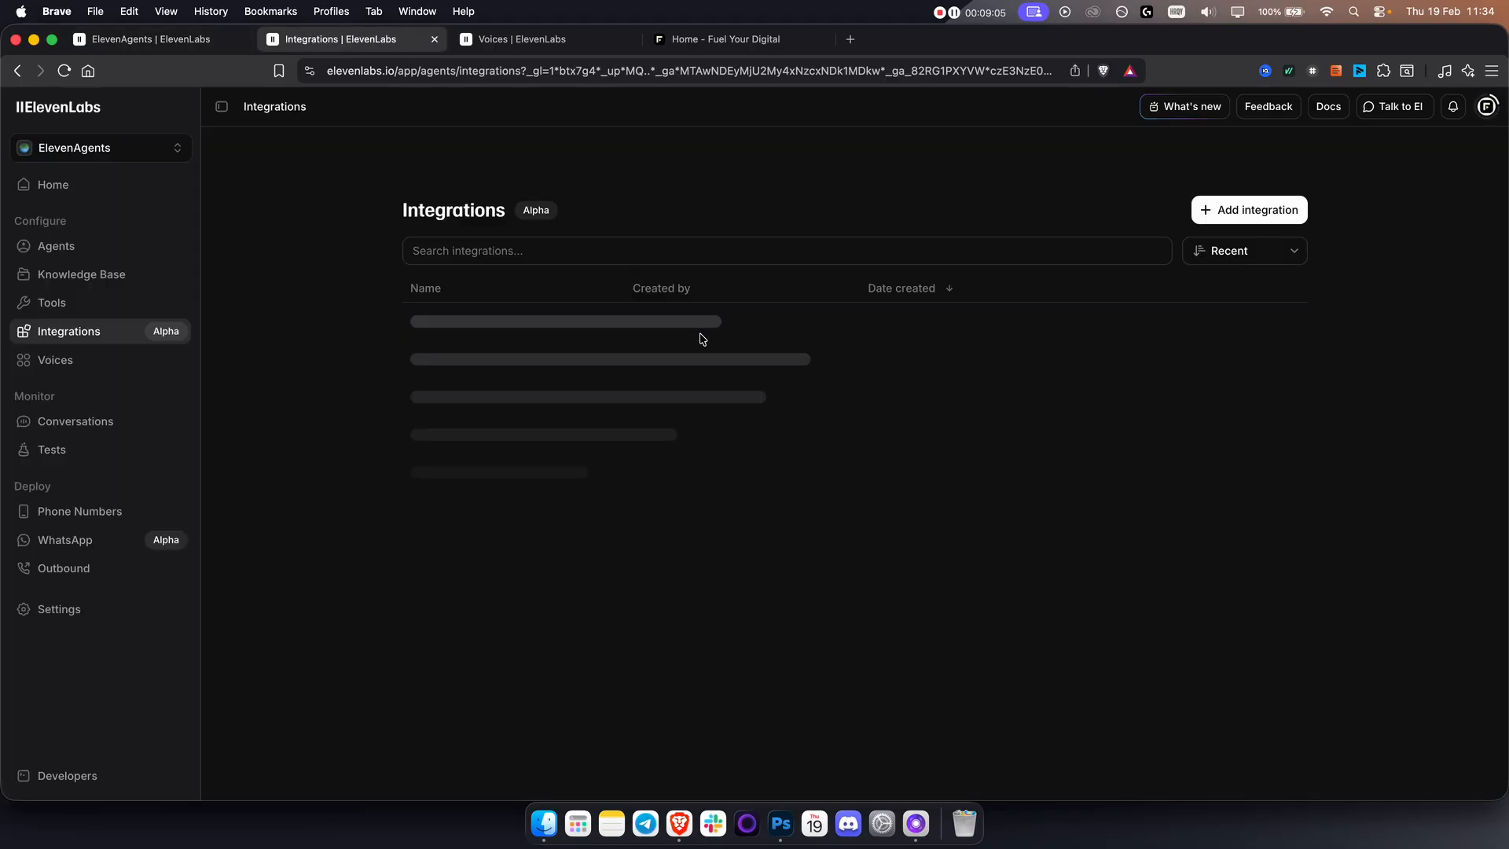
Start adding the Cal.com integration from the Scheduling category, reaching its API Key credentials.
left_click(1237, 209)
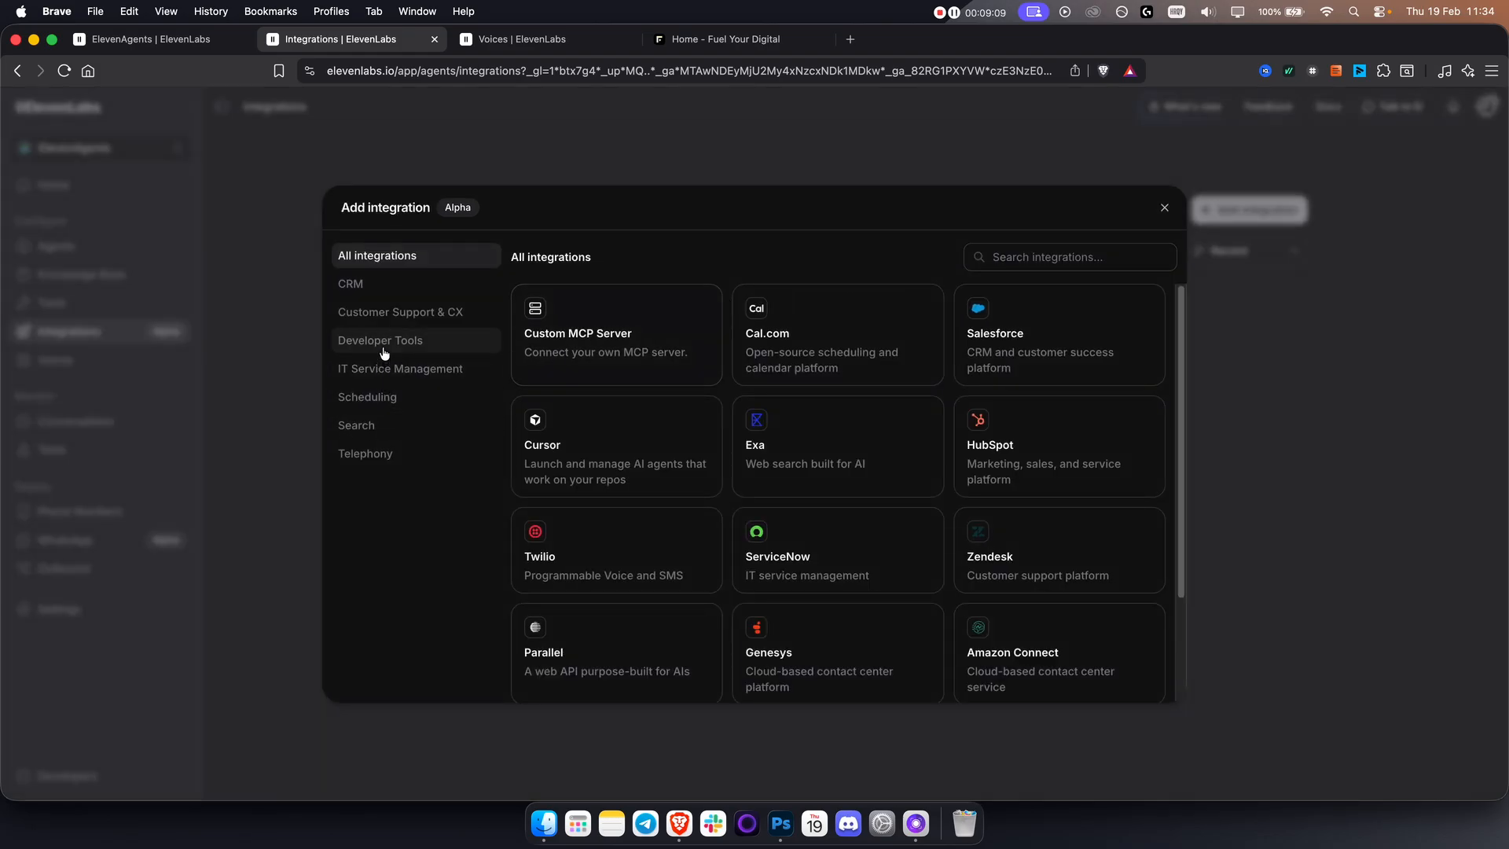
left_click(378, 396)
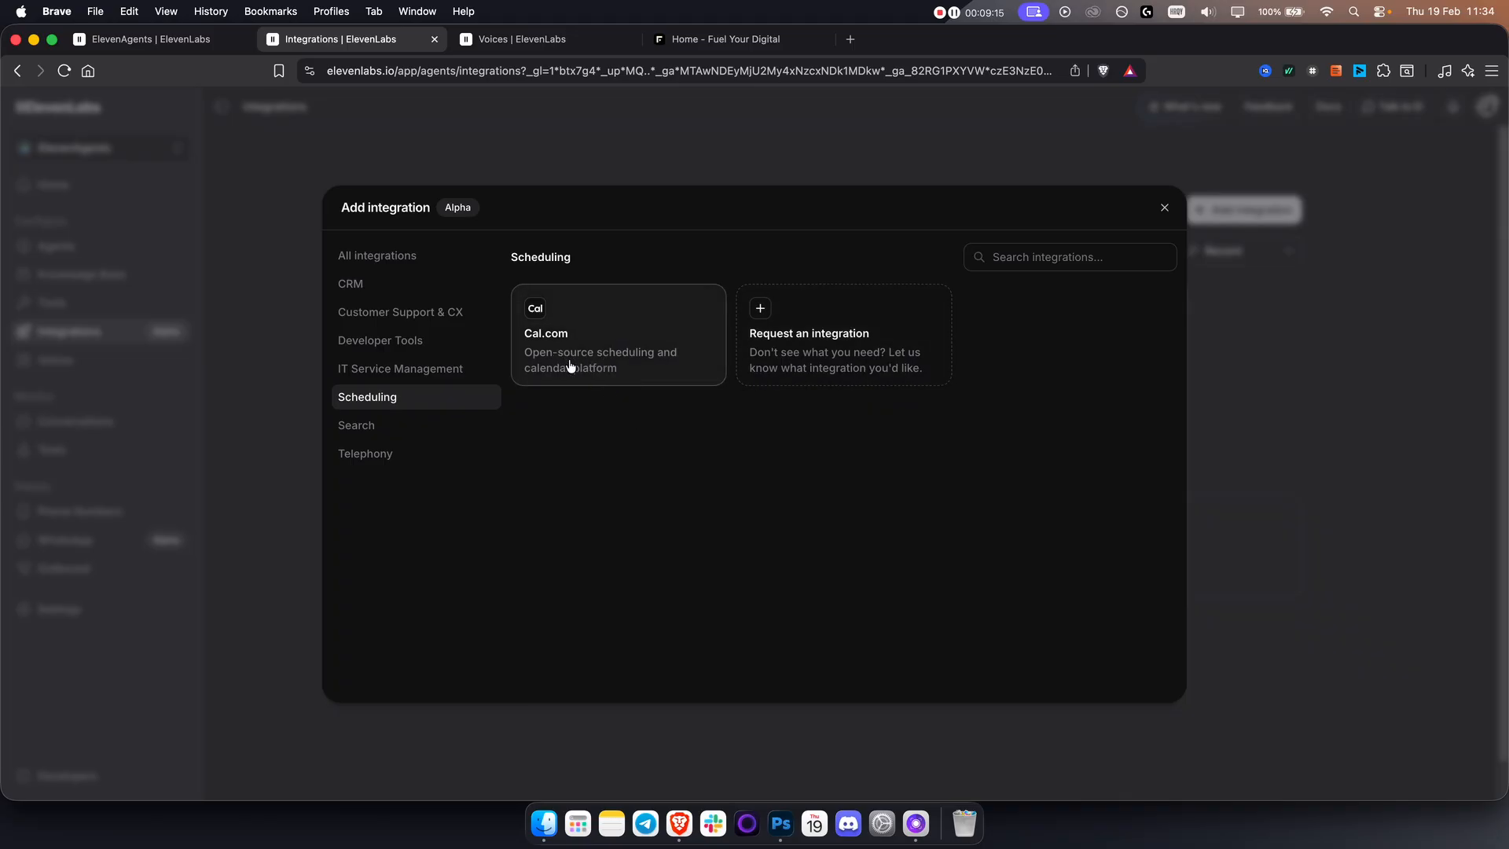
left_click(571, 365)
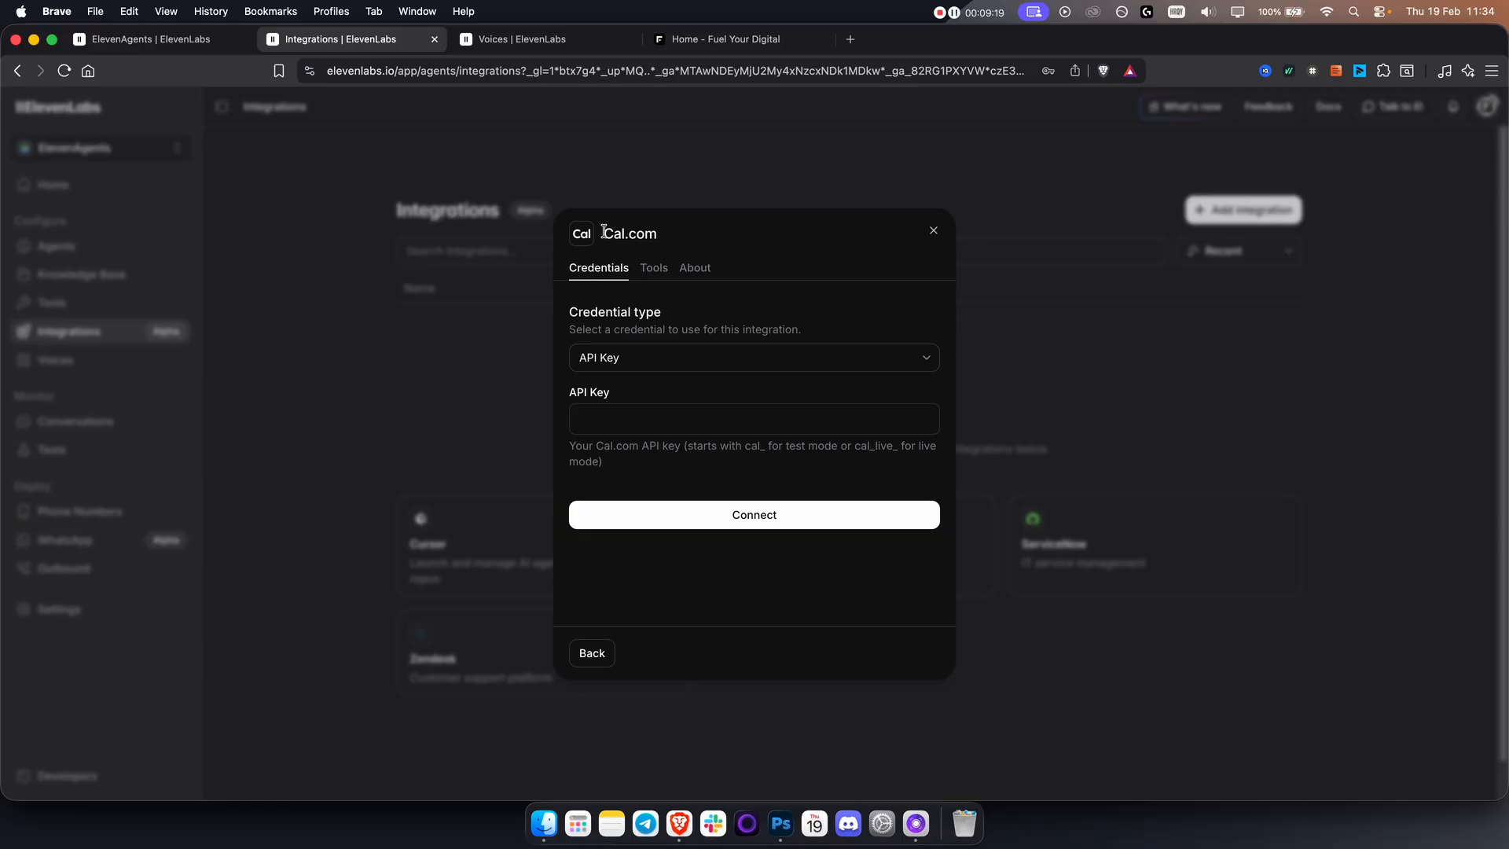
Switch to the Cal.com website and sign up for an account with Google.
left_click_drag(603, 233, 667, 238)
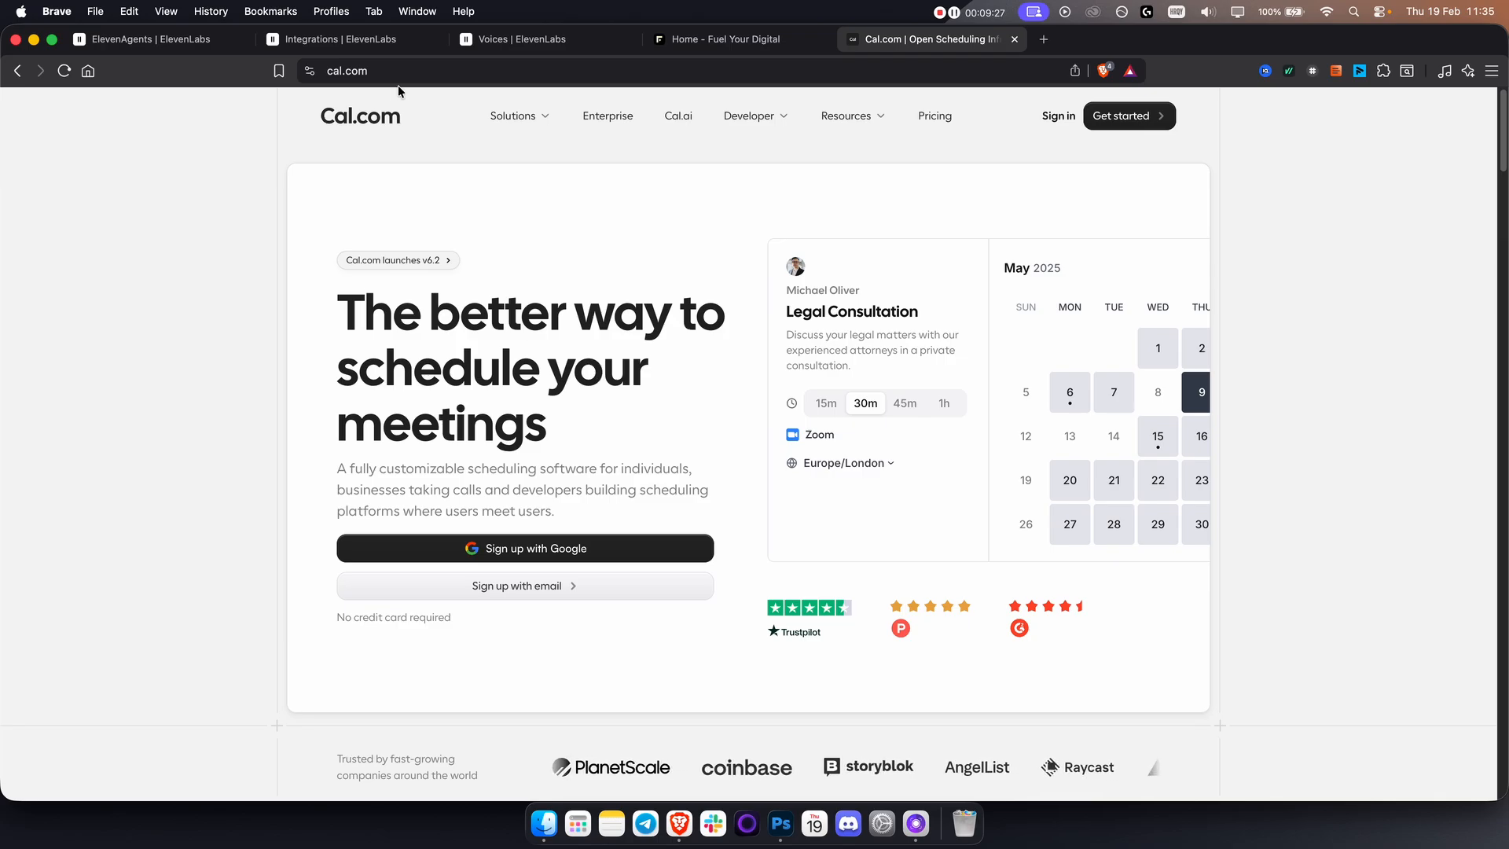
left_click(555, 549)
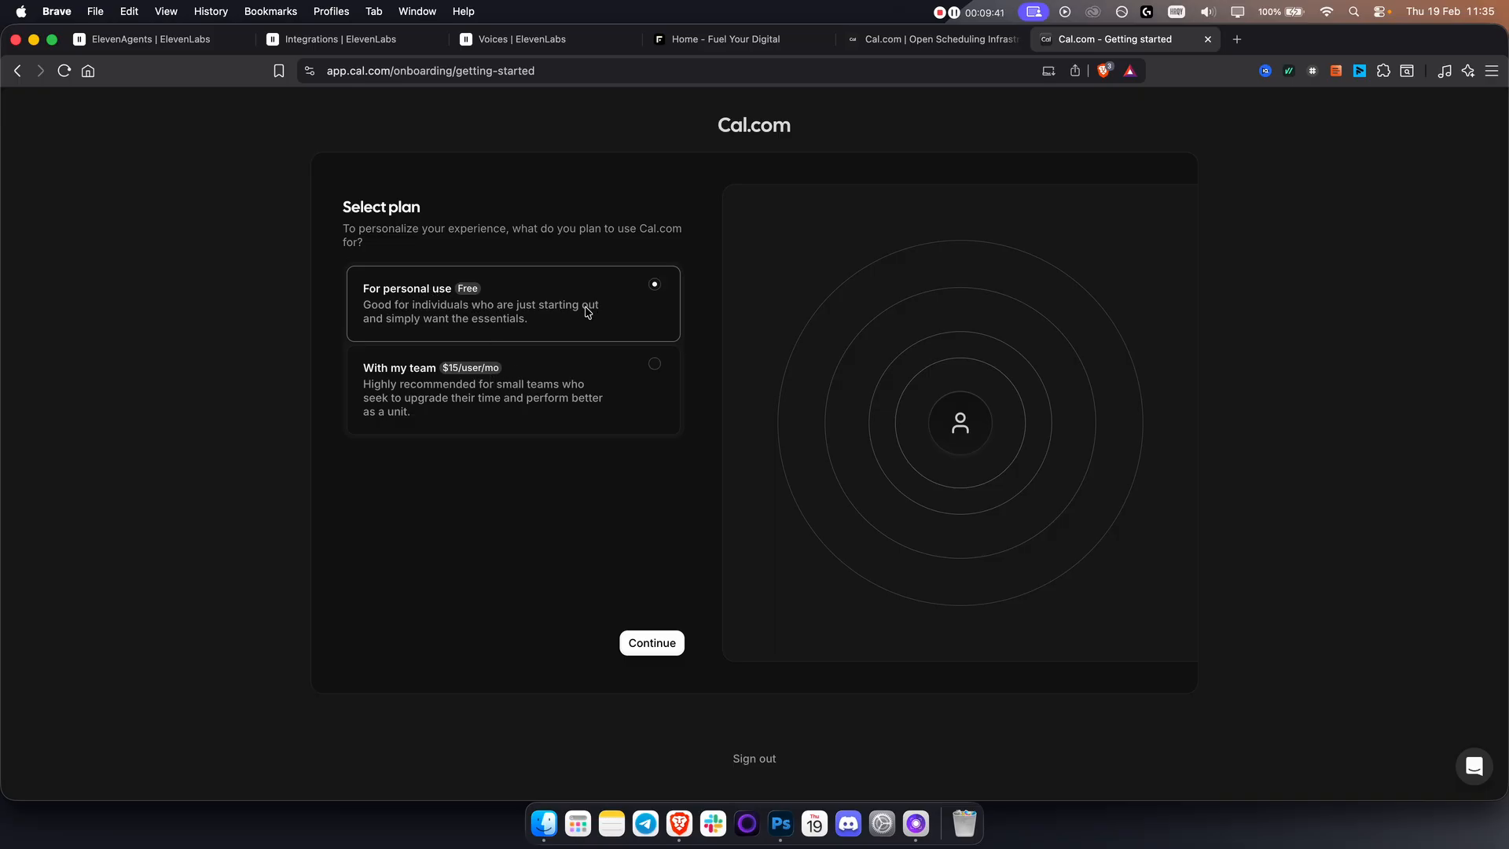
Finish the Cal.com onboarding with the free personal plan, the prefilled profile and Google Calendar, and update the timezone to Europe/Zagreb.
left_click(652, 643)
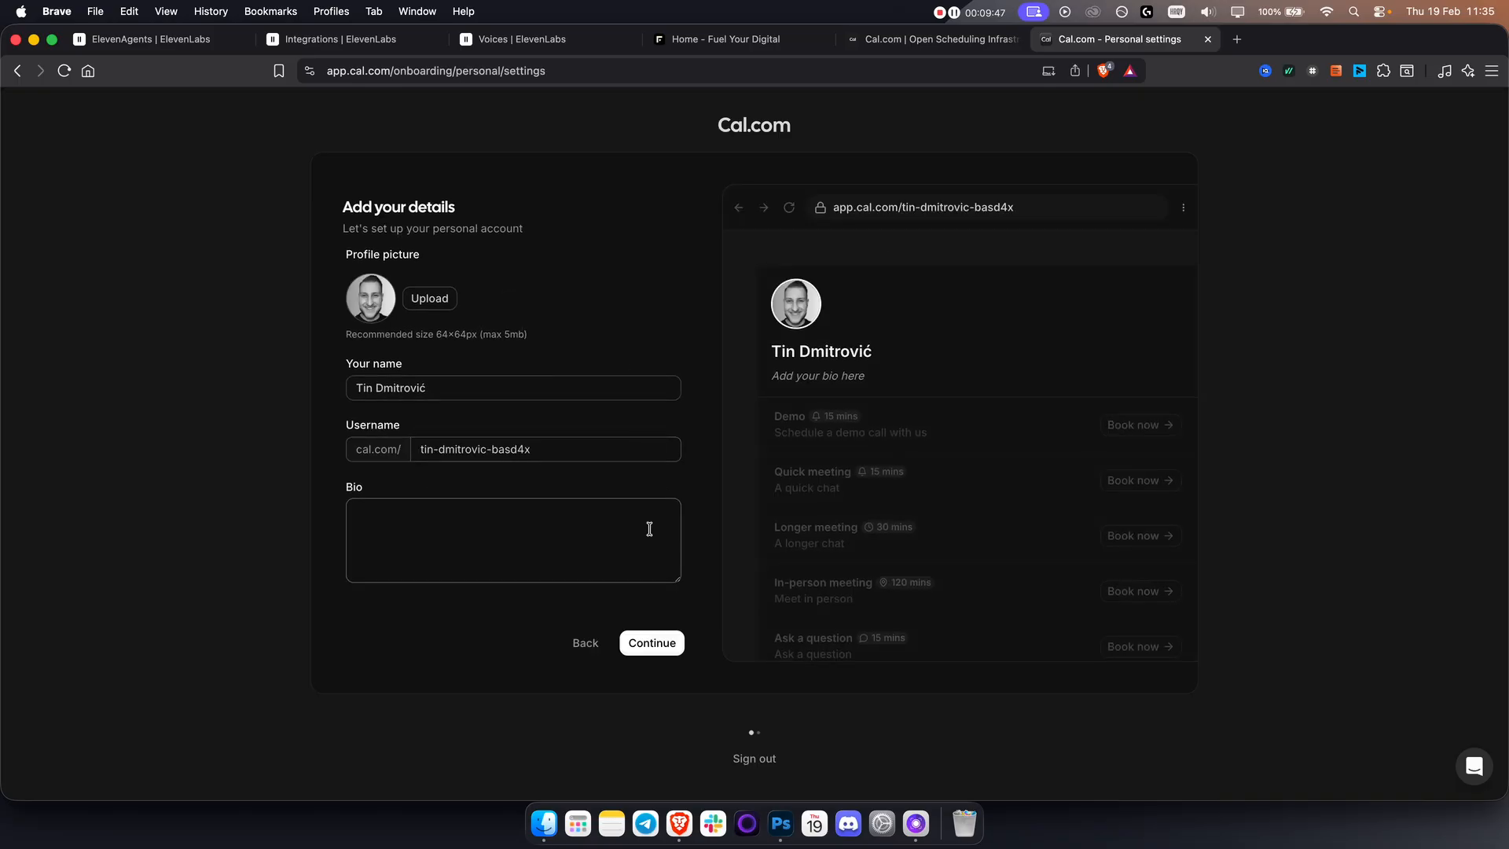
left_click(647, 639)
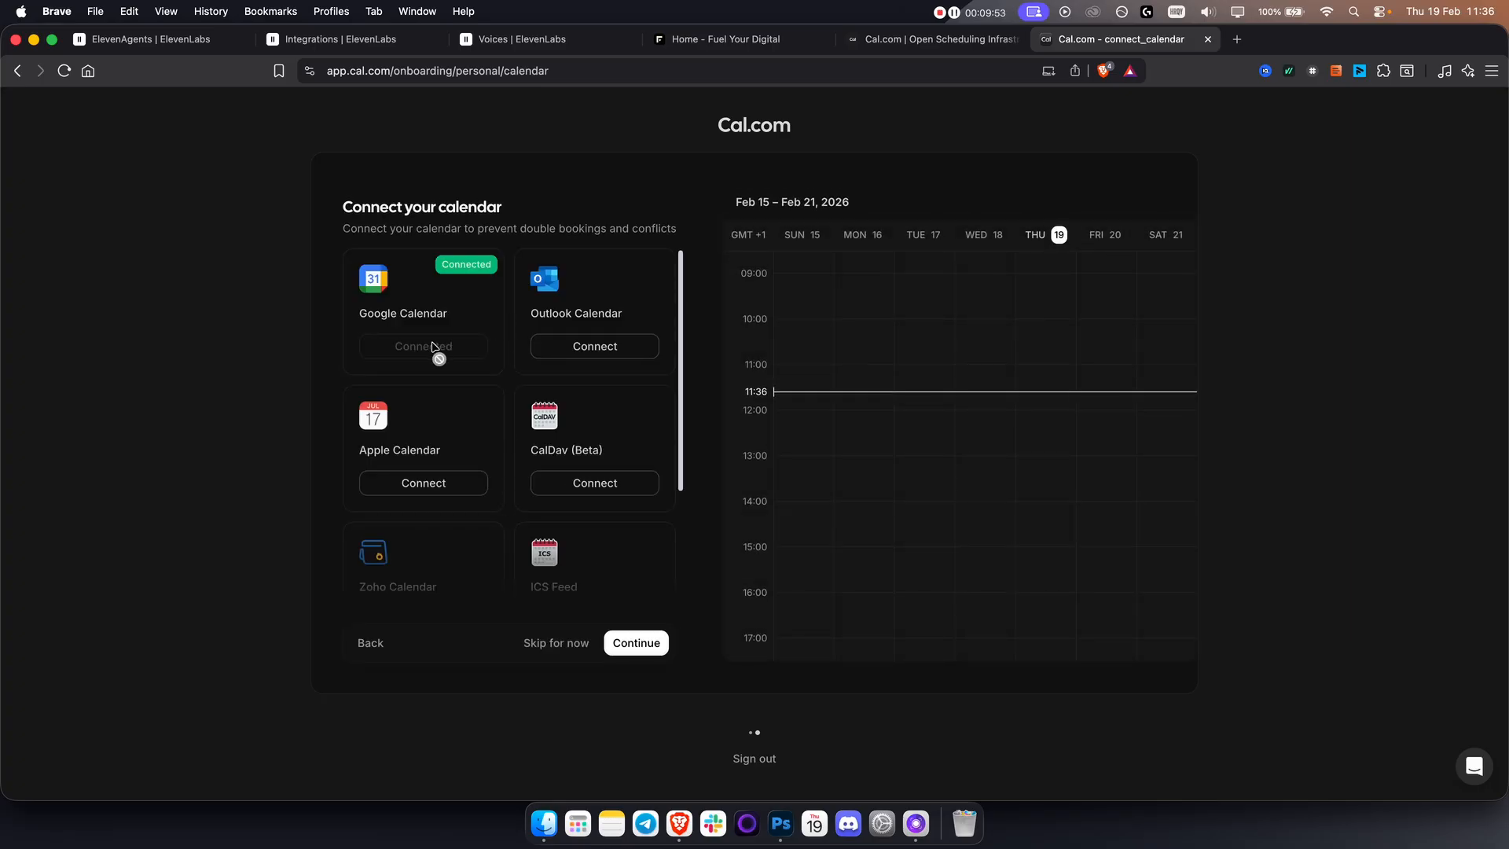
left_click(630, 651)
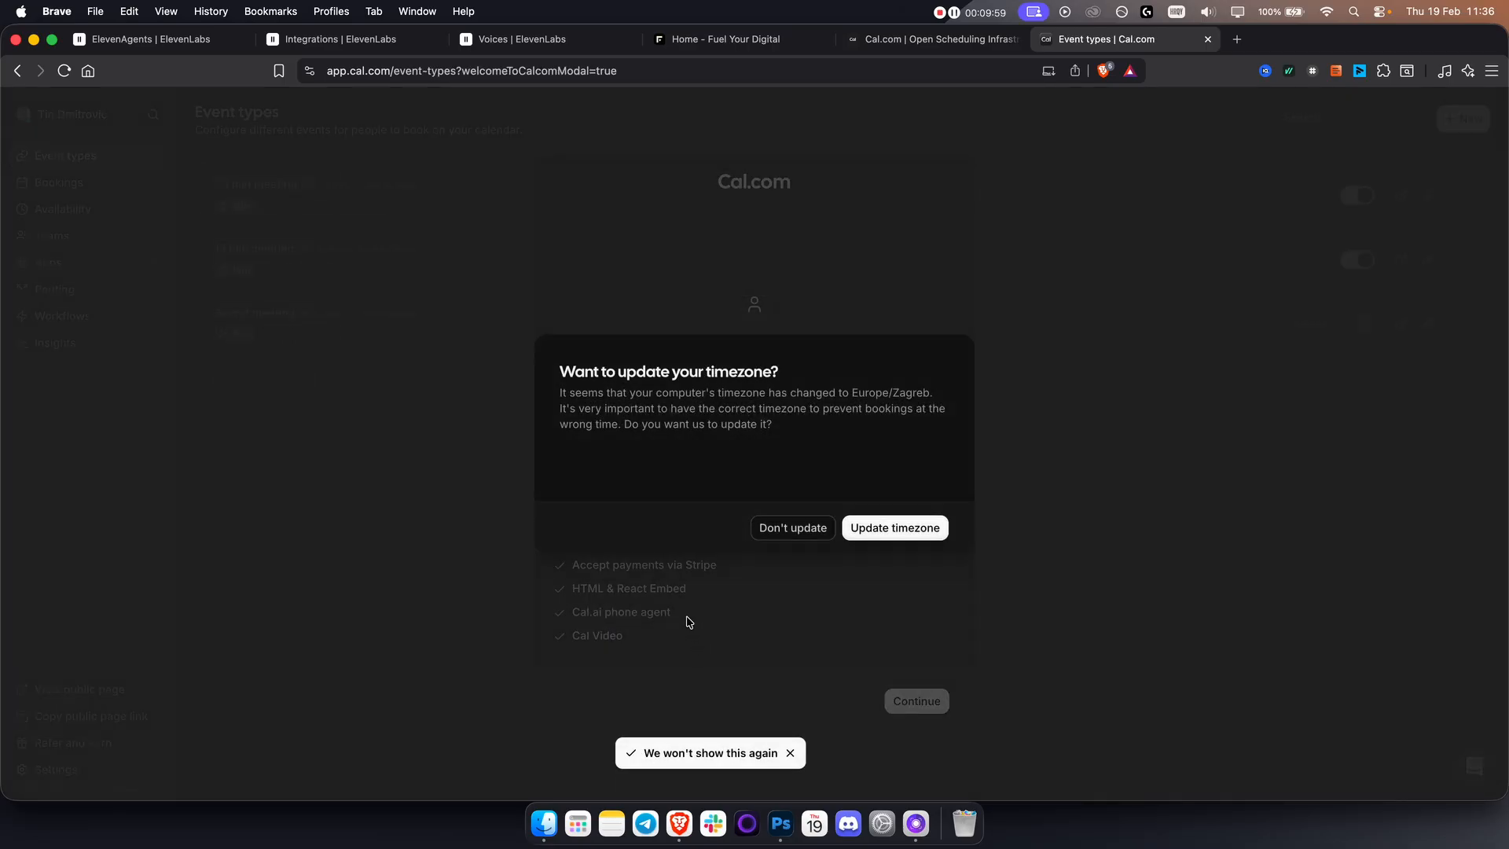
left_click(894, 528)
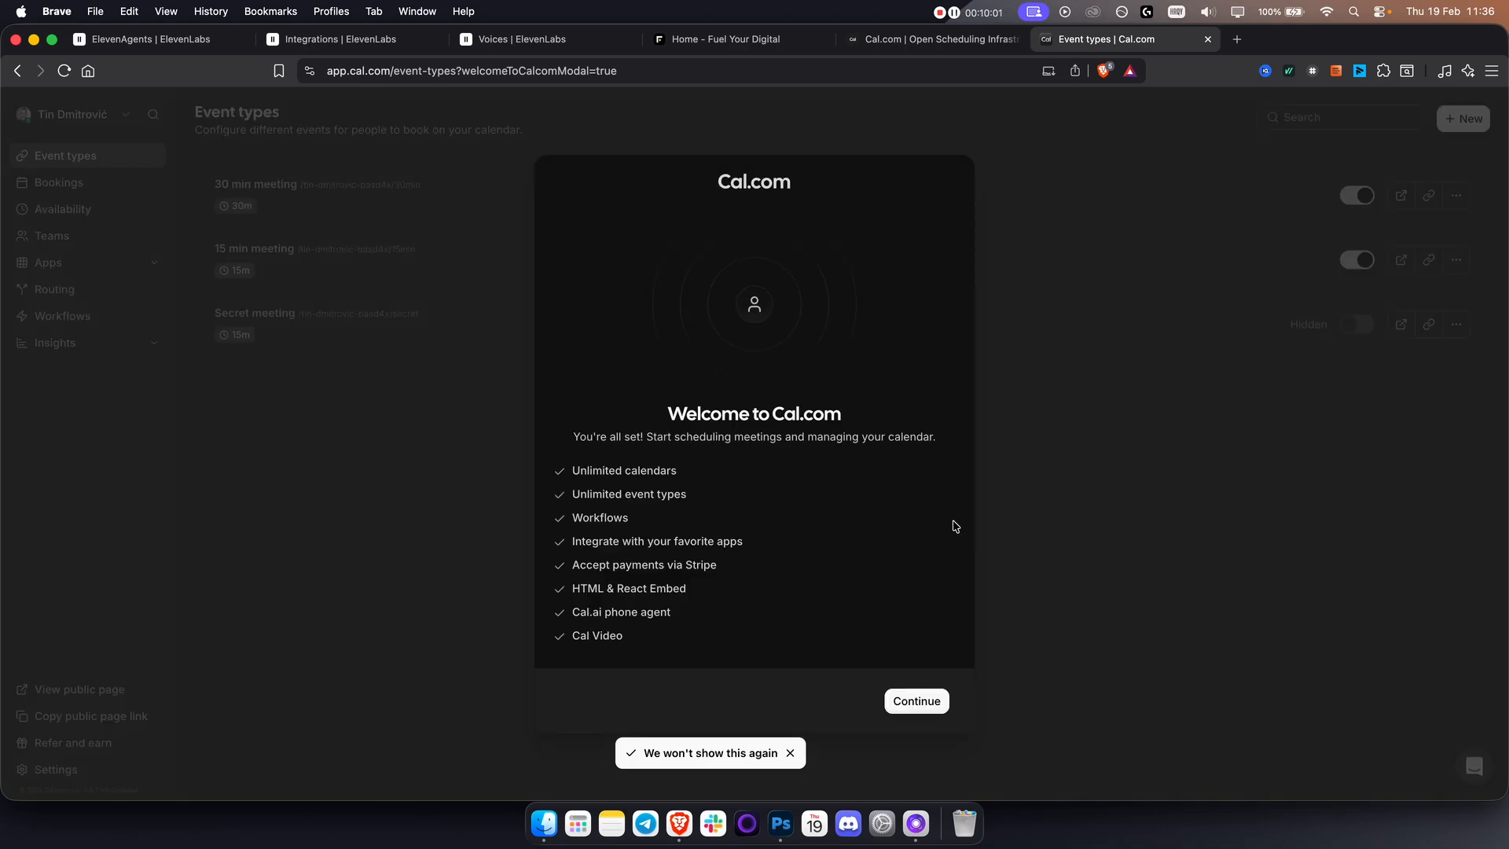
left_click(917, 699)
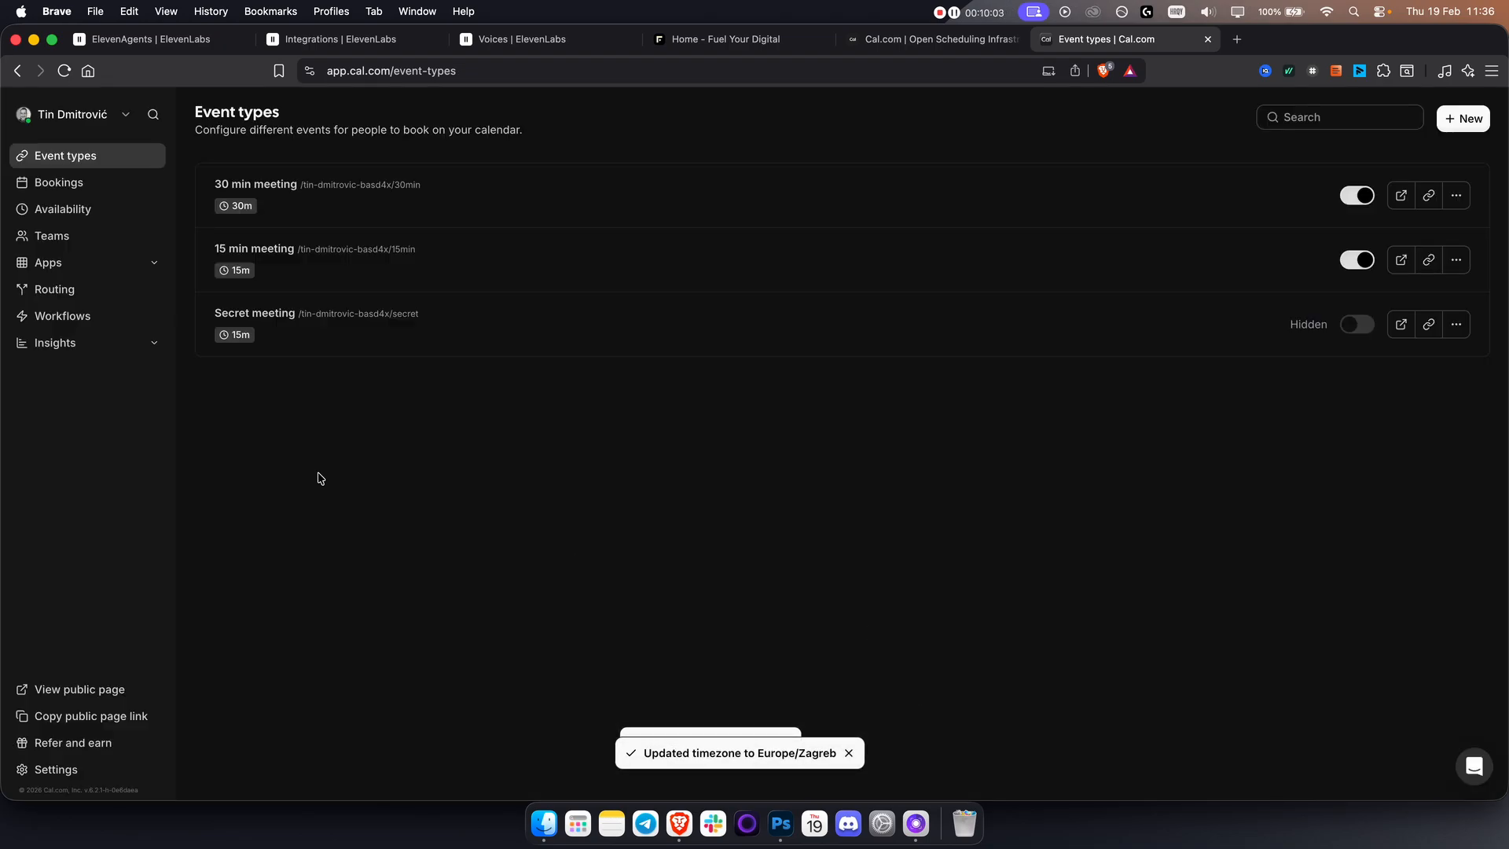
View the Bookings and Teams pages, and check the key requirement in the Cal.com integration credentials in ElevenLabs.
left_click(65, 185)
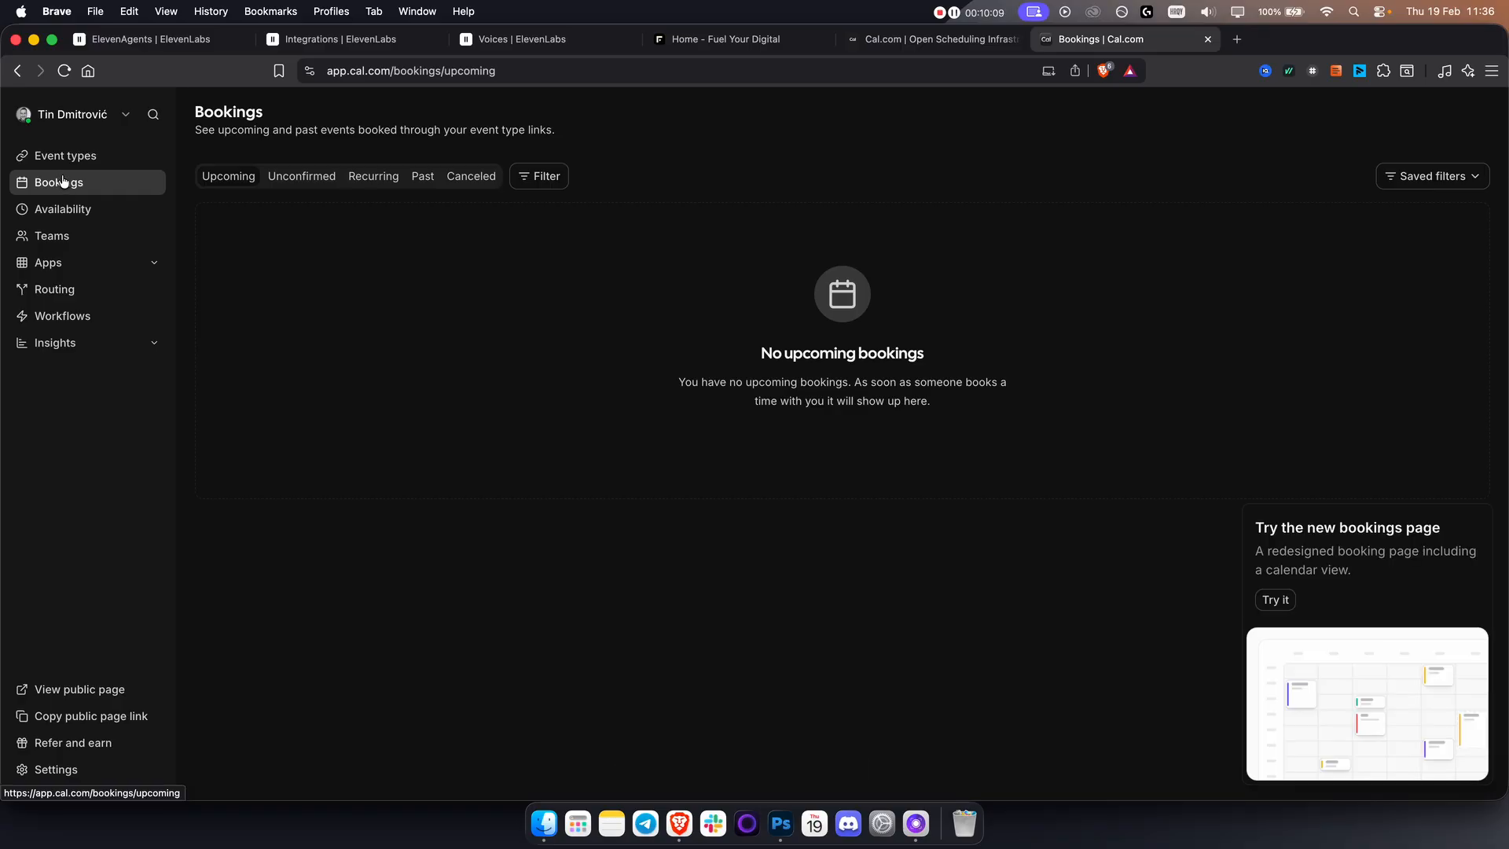
left_click(59, 236)
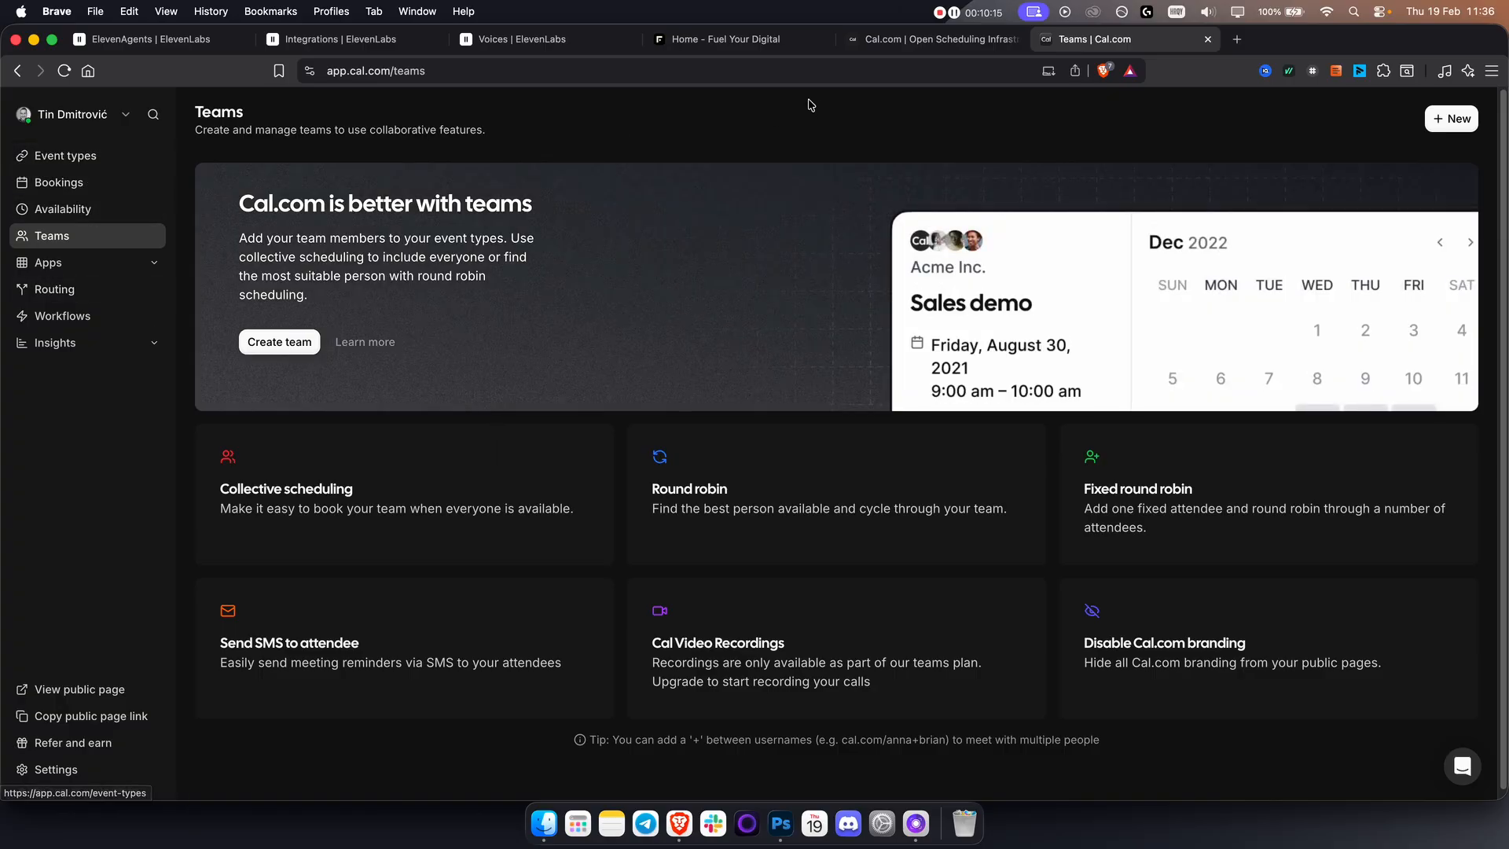
left_click(377, 45)
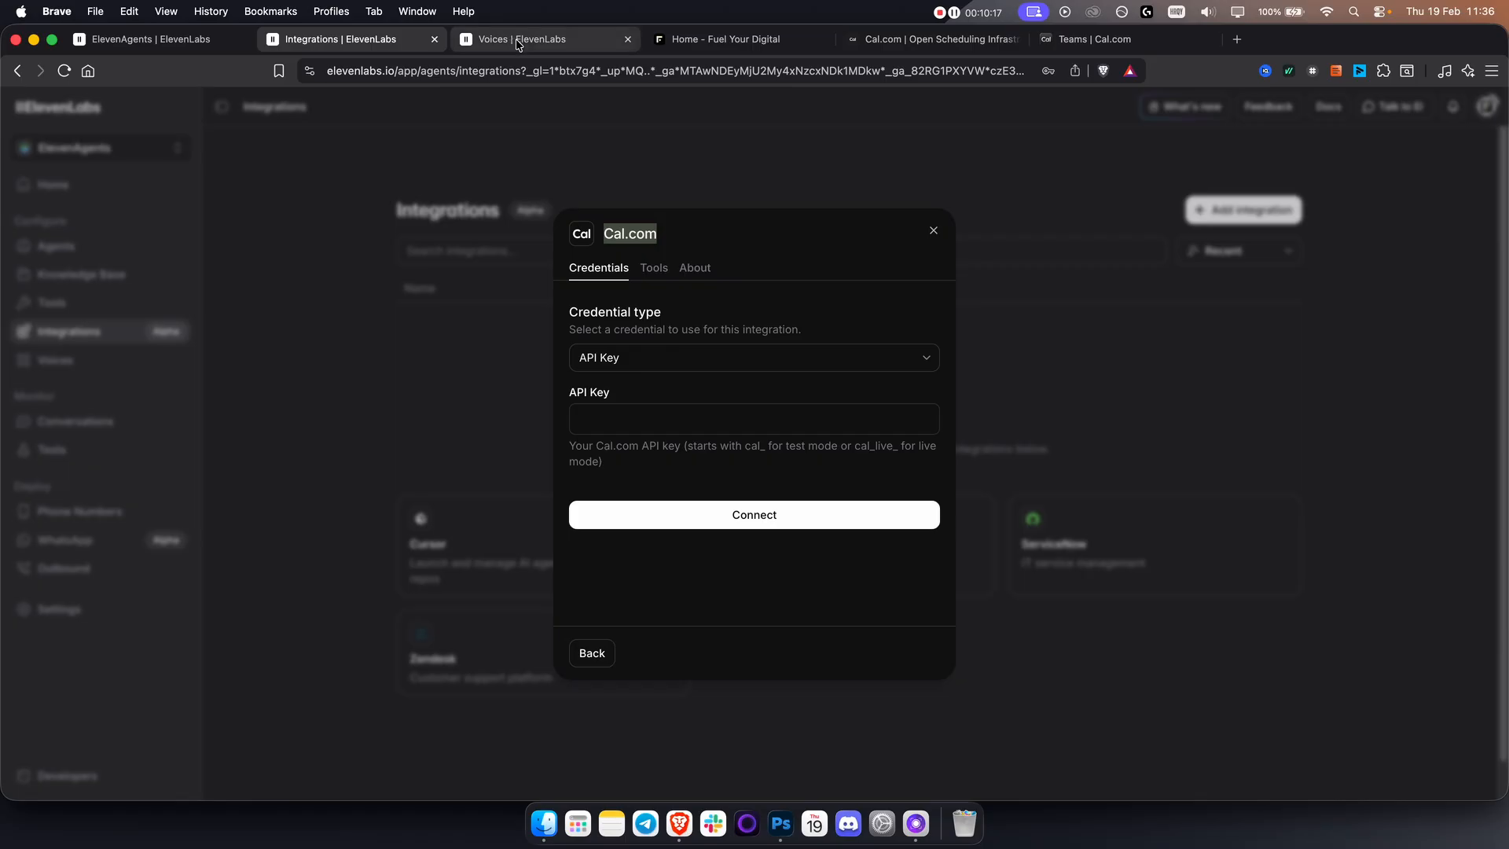
left_click(741, 505)
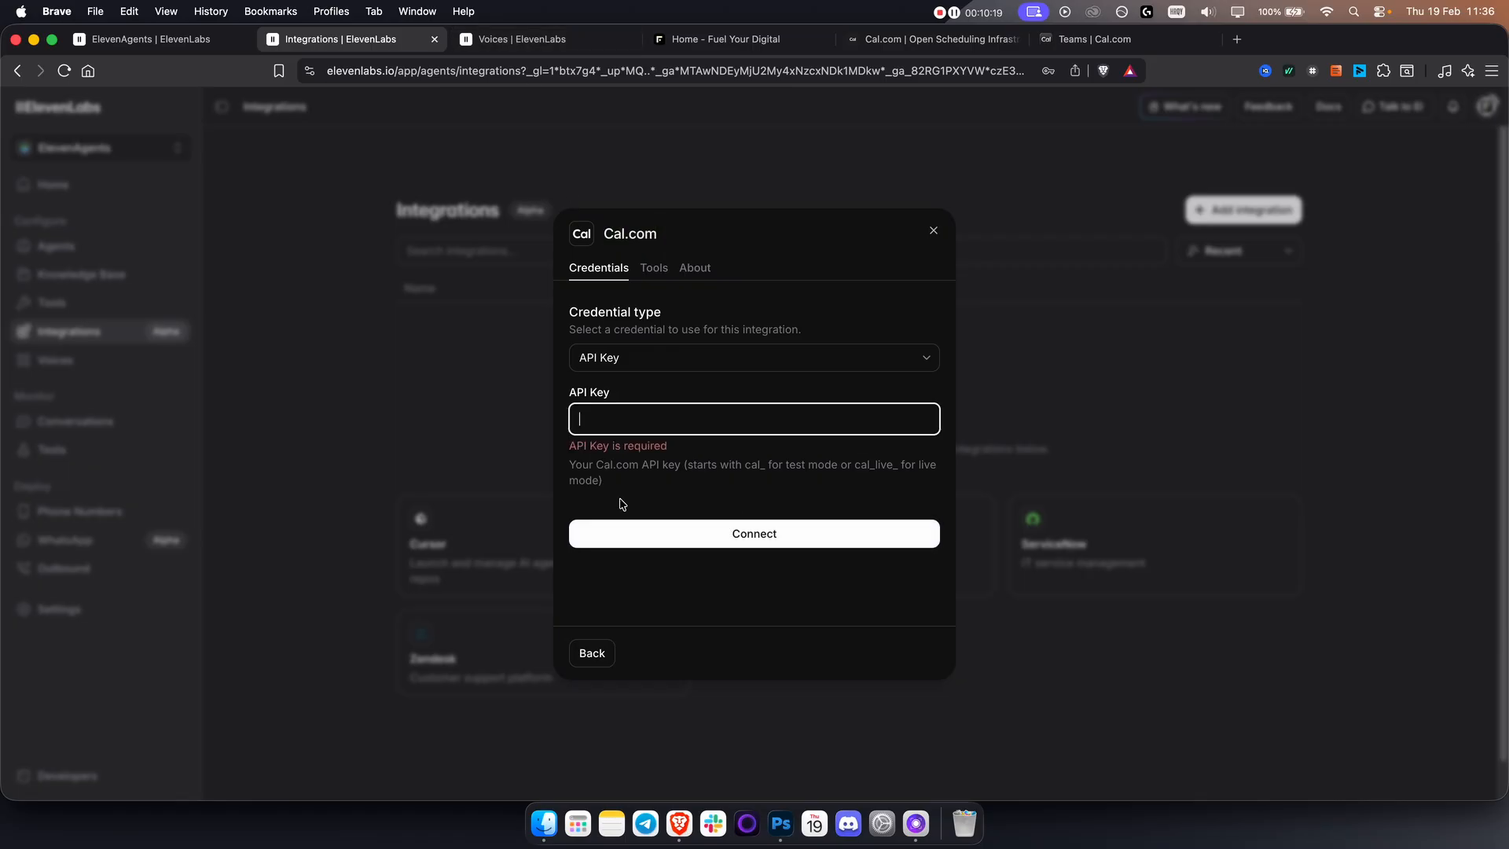
left_click(618, 421)
left_click(597, 461)
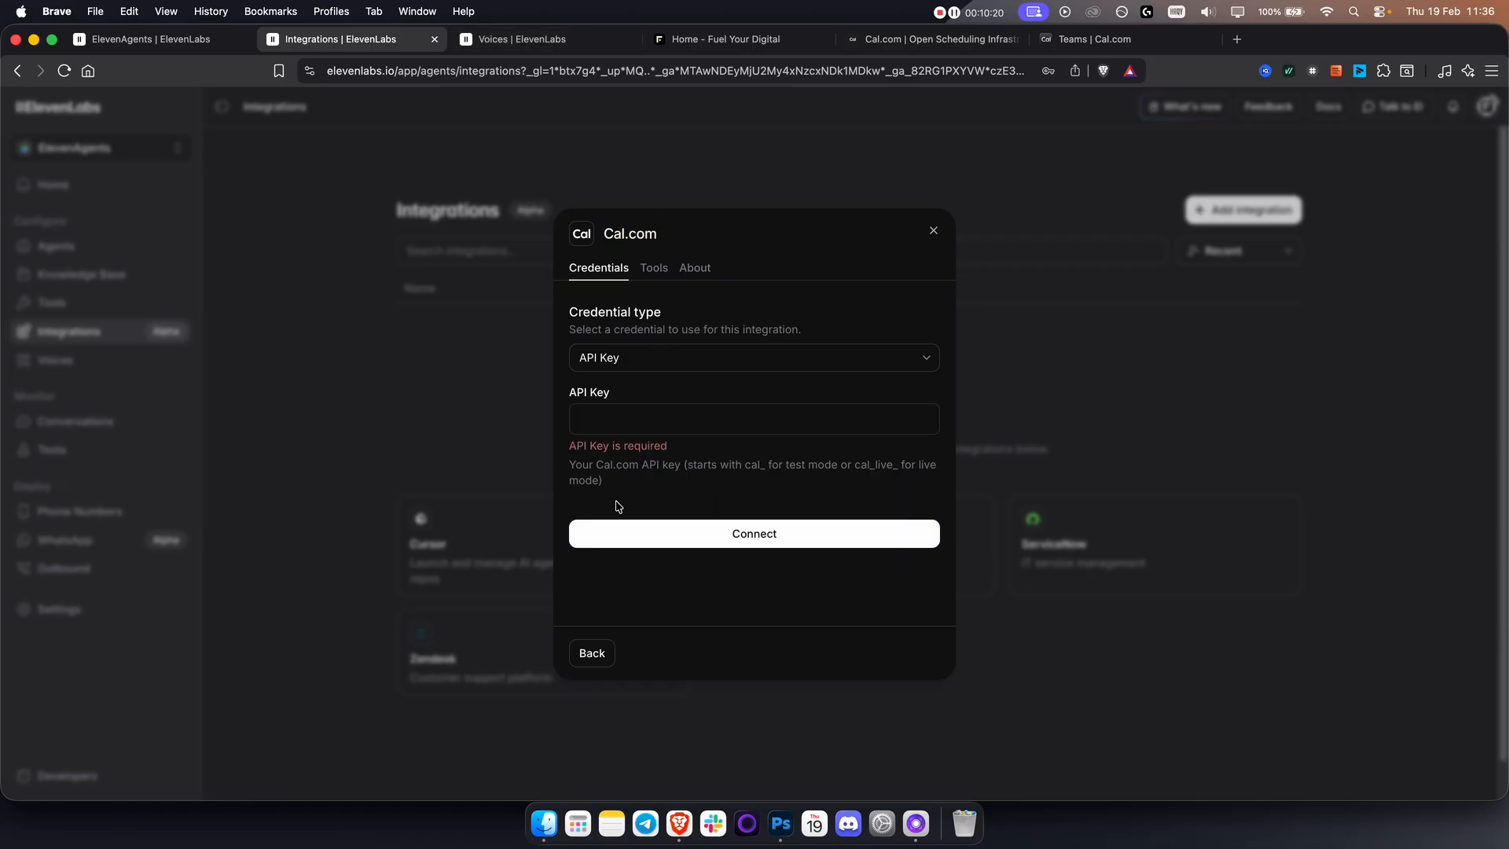
Switch back to Cal.com, create an API key named elevenlabs that never expires, and copy it.
left_click(1127, 40)
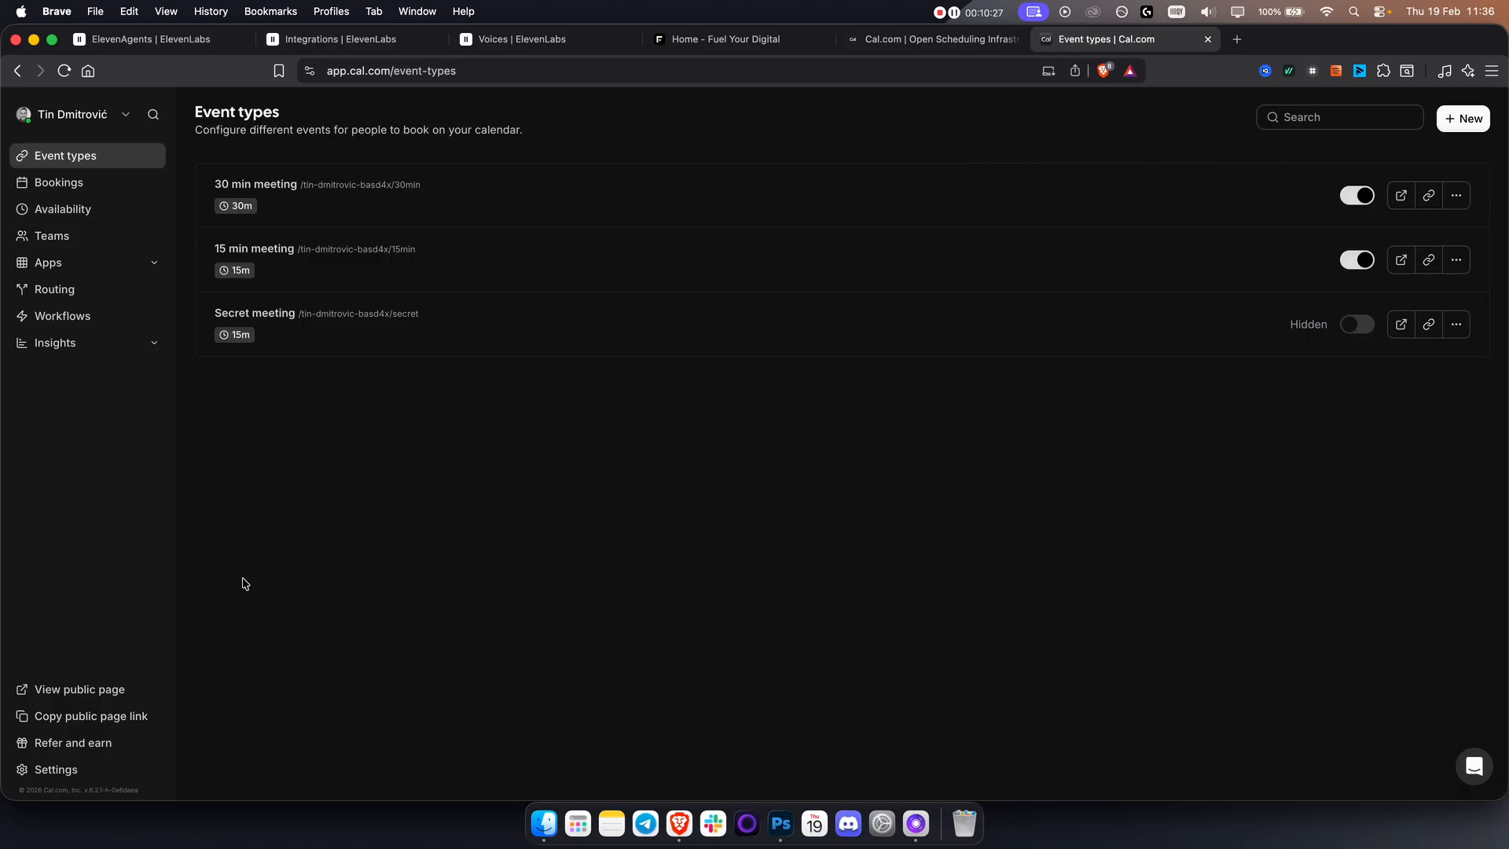
left_click(62, 772)
left_click(76, 641)
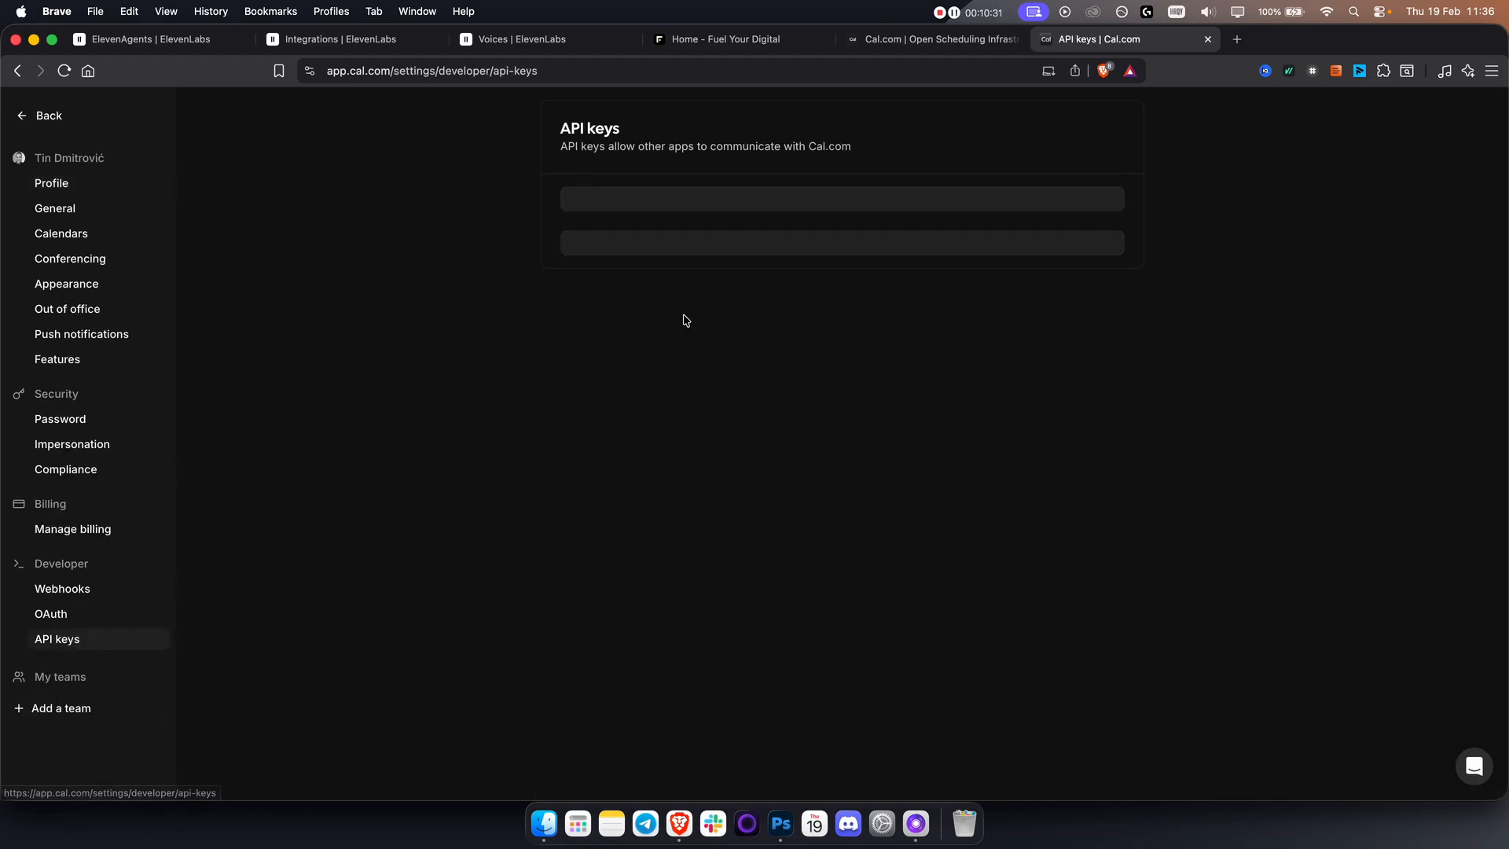
left_click(843, 402)
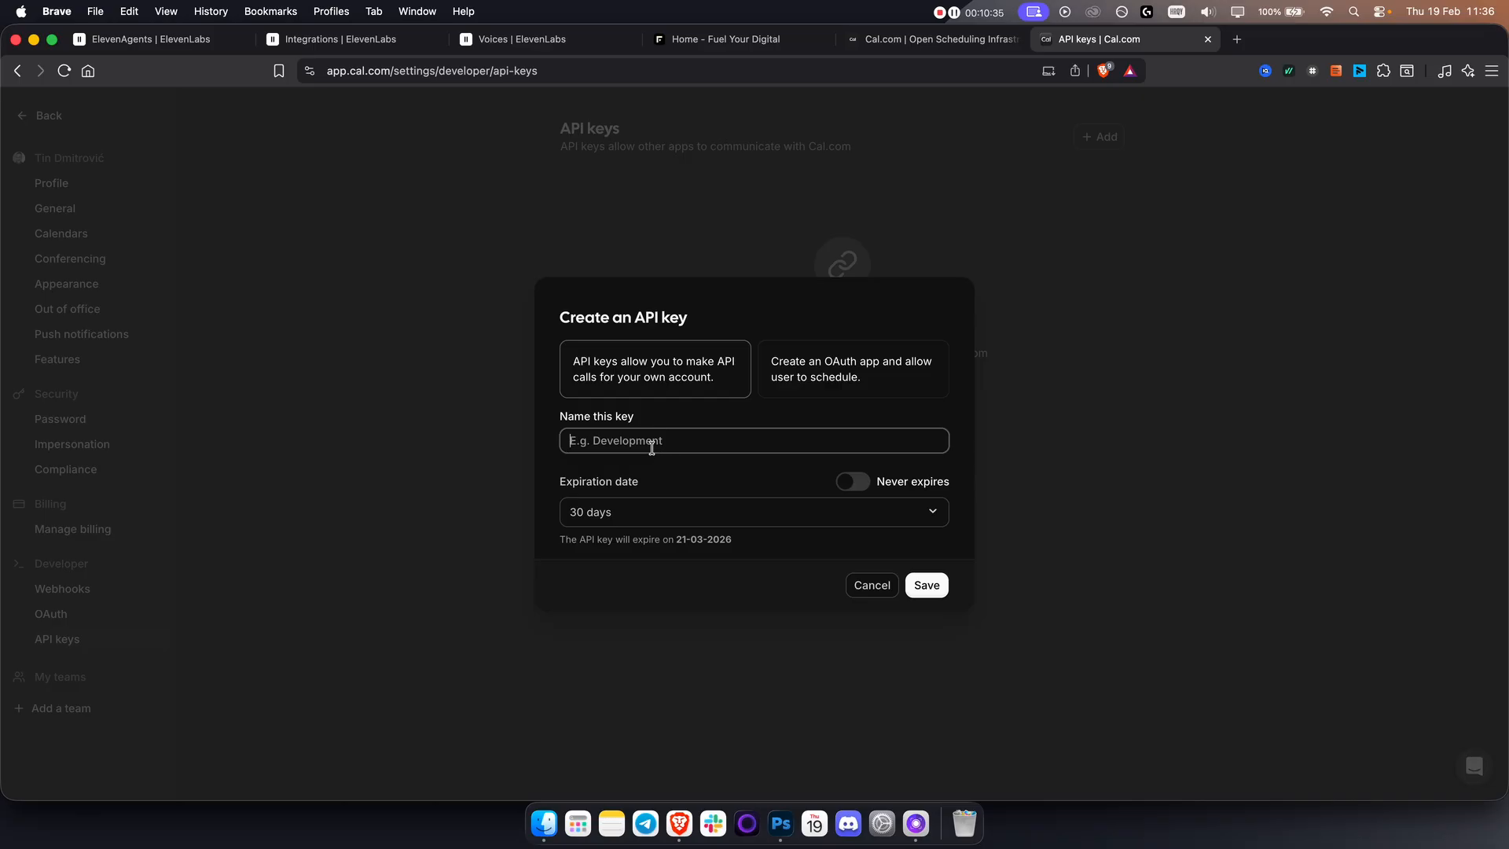
type("api")
key("super+a")
type("ele")
left_click(847, 483)
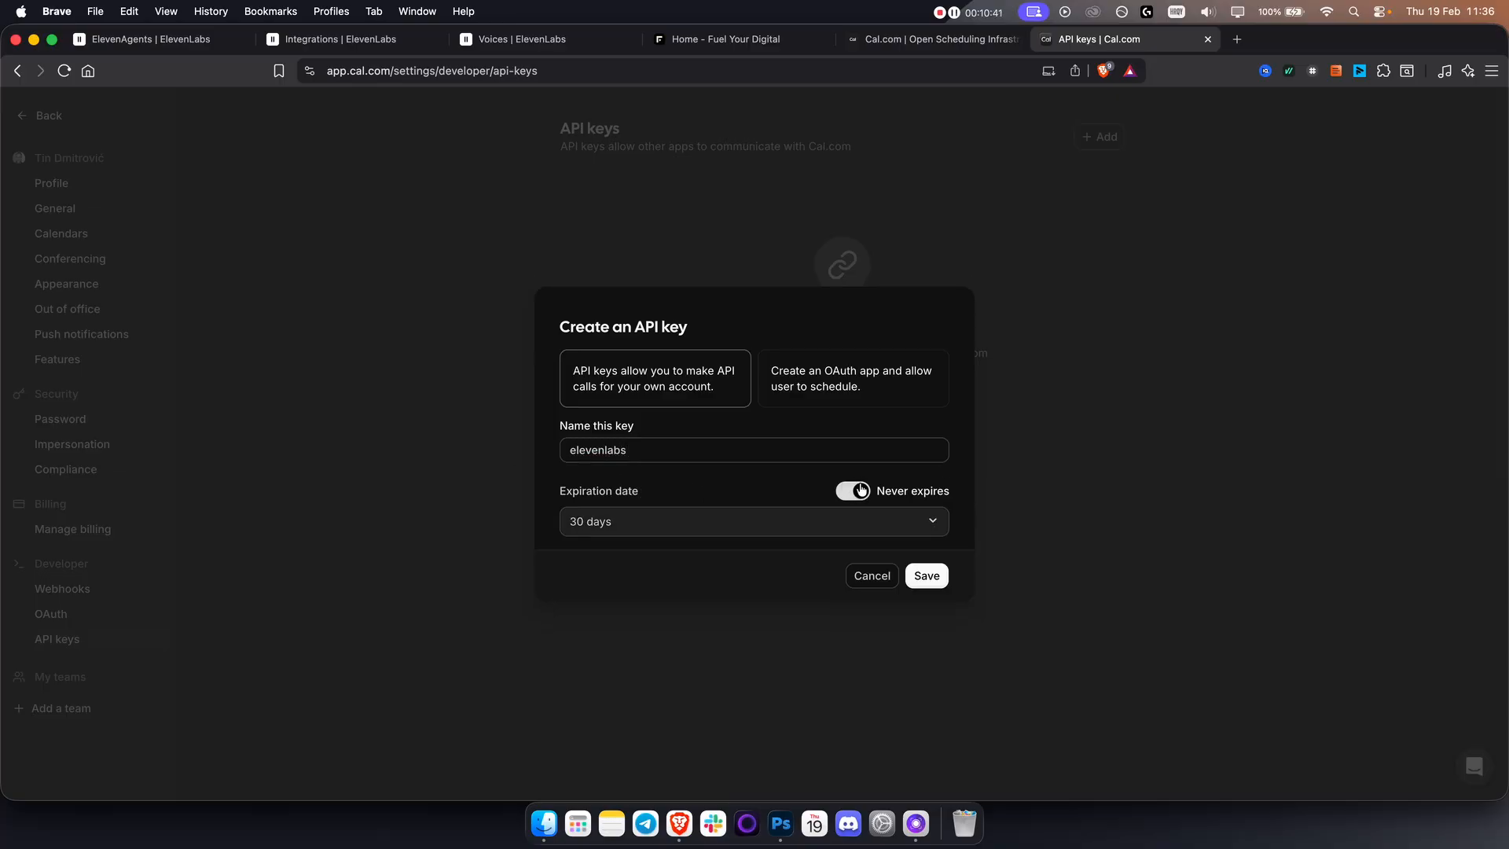
left_click(927, 576)
left_click(912, 444)
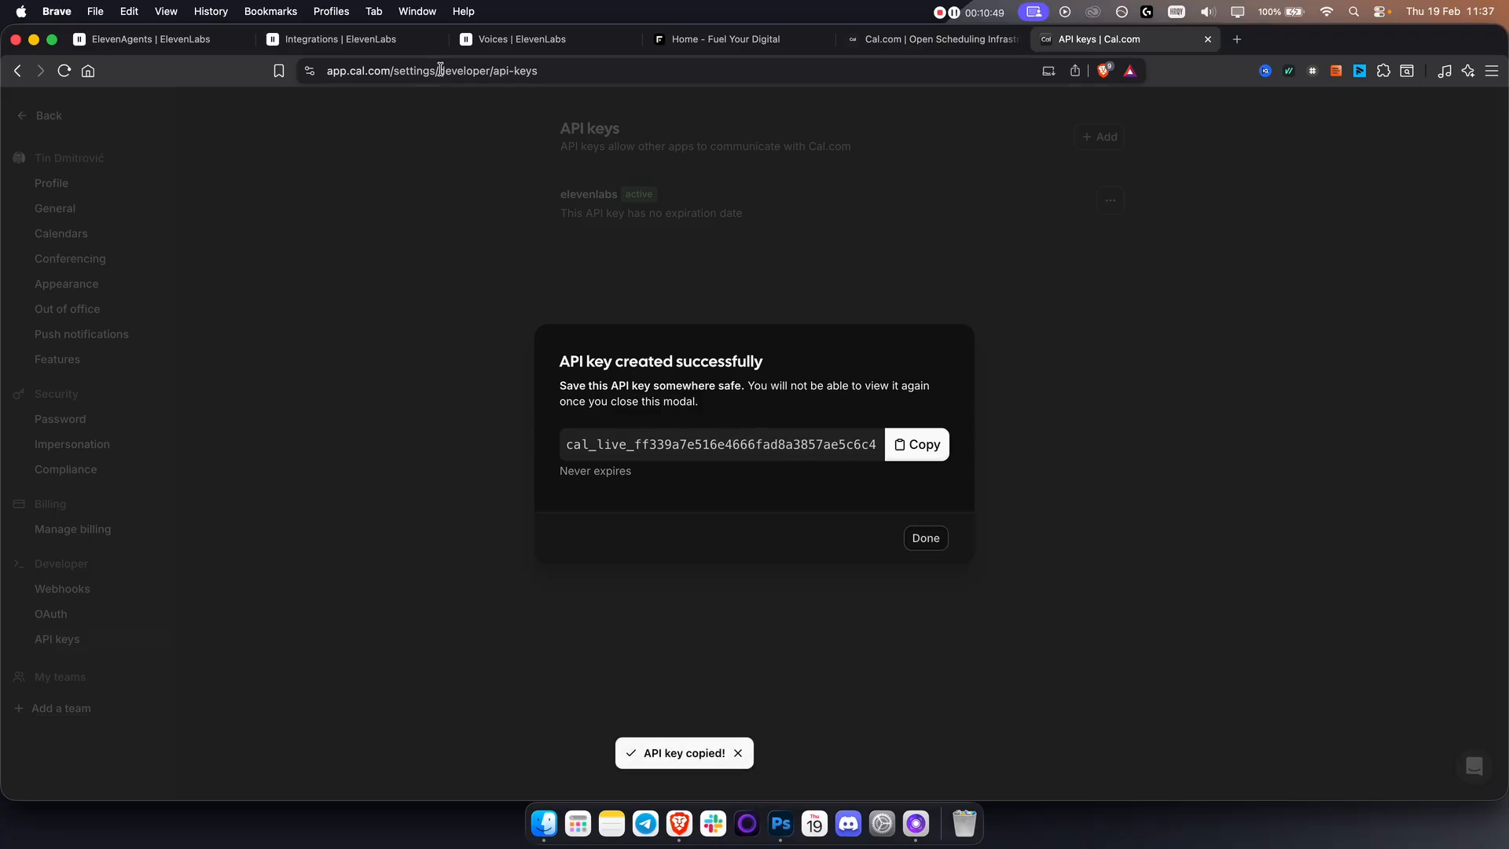
Switch to ElevenLabs, paste the API key into the Cal.com integration credentials, connect it and update the saved browser password.
left_click(371, 40)
left_click(730, 427)
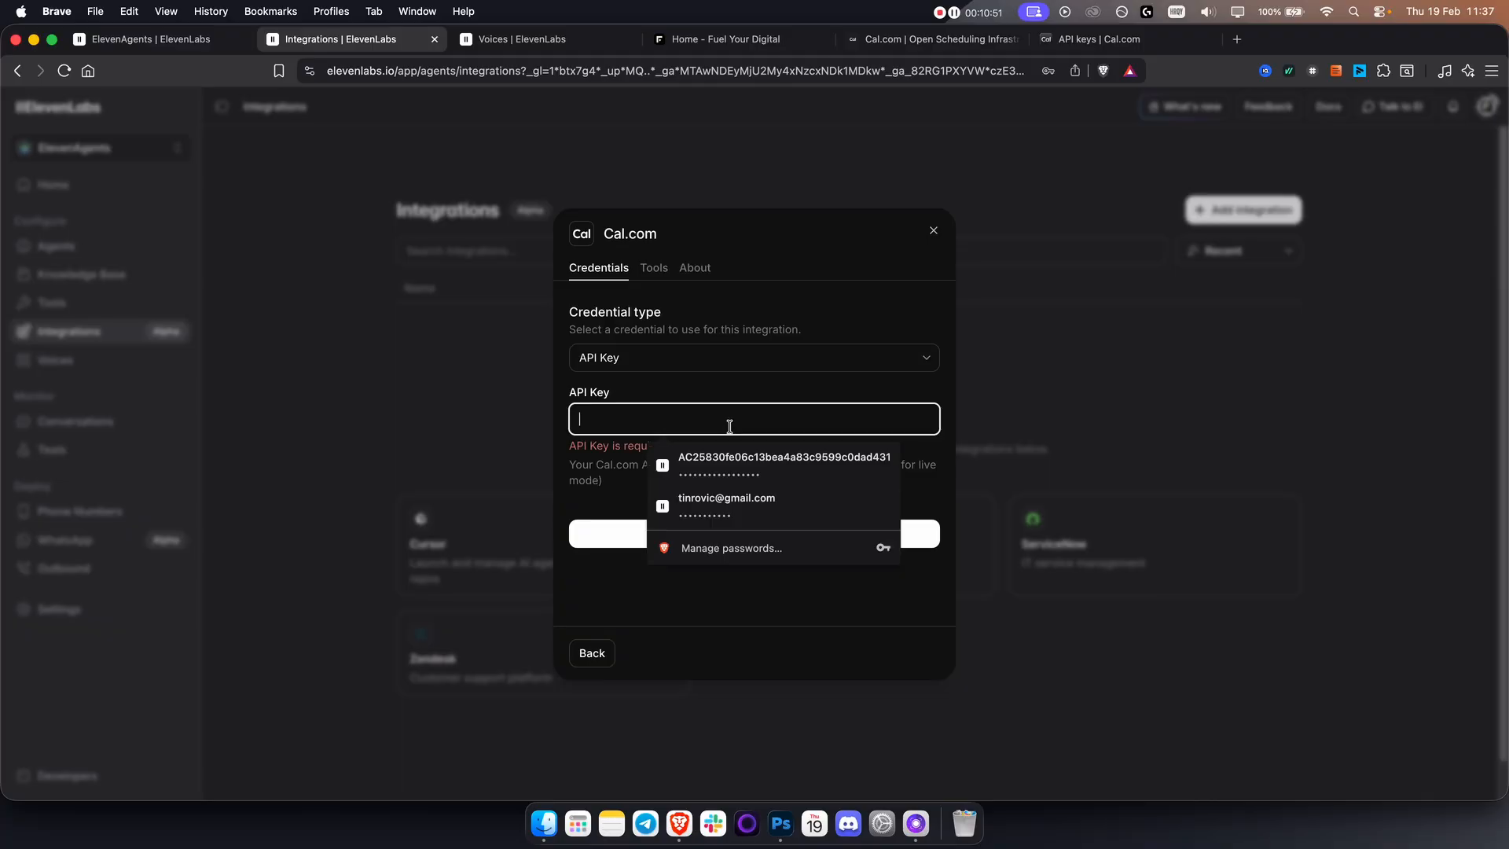
key("super+v")
left_click(647, 518)
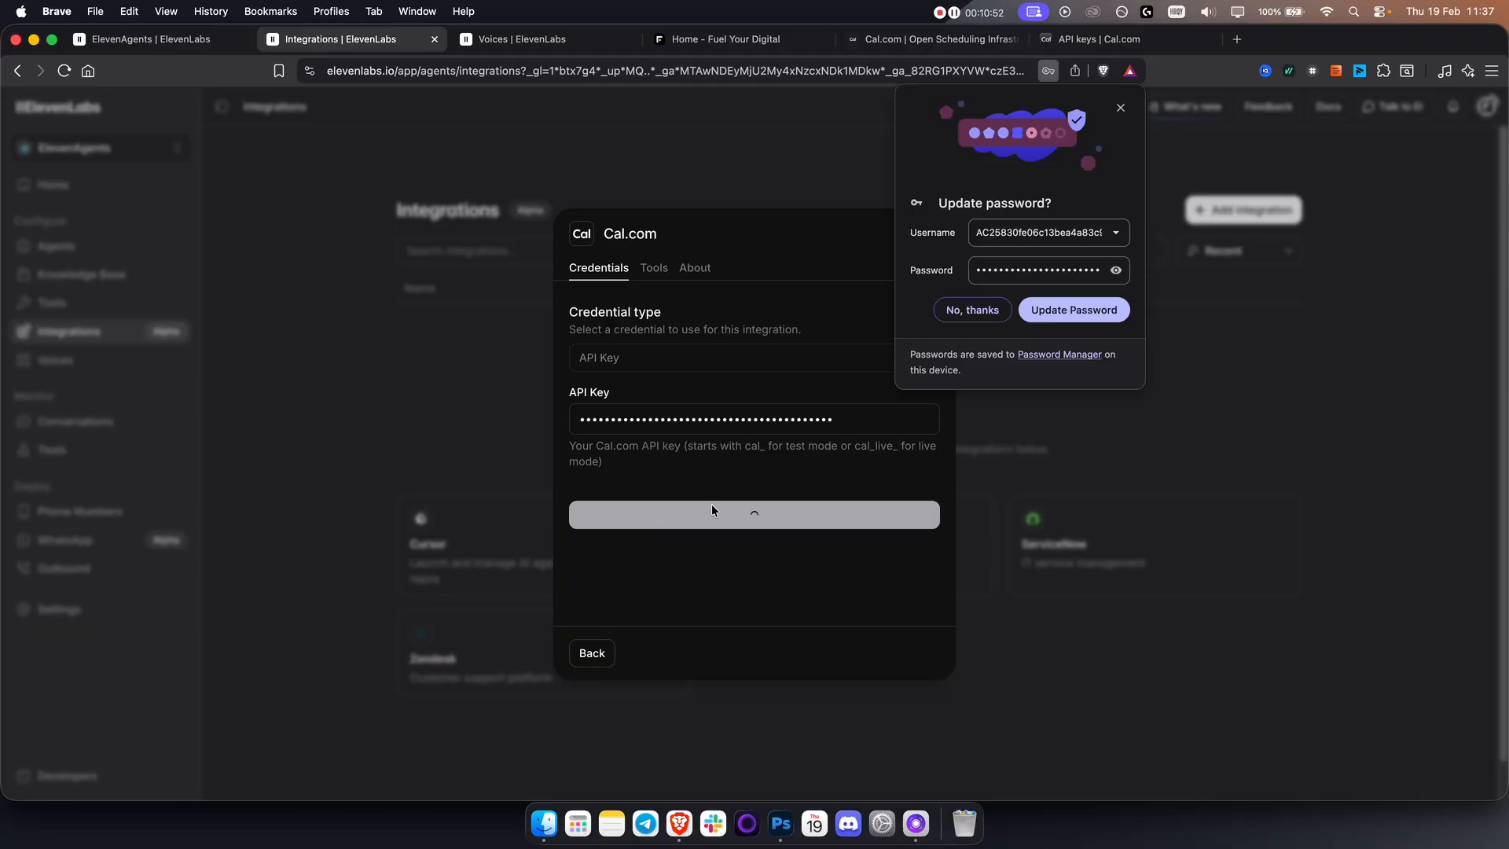
left_click(1105, 308)
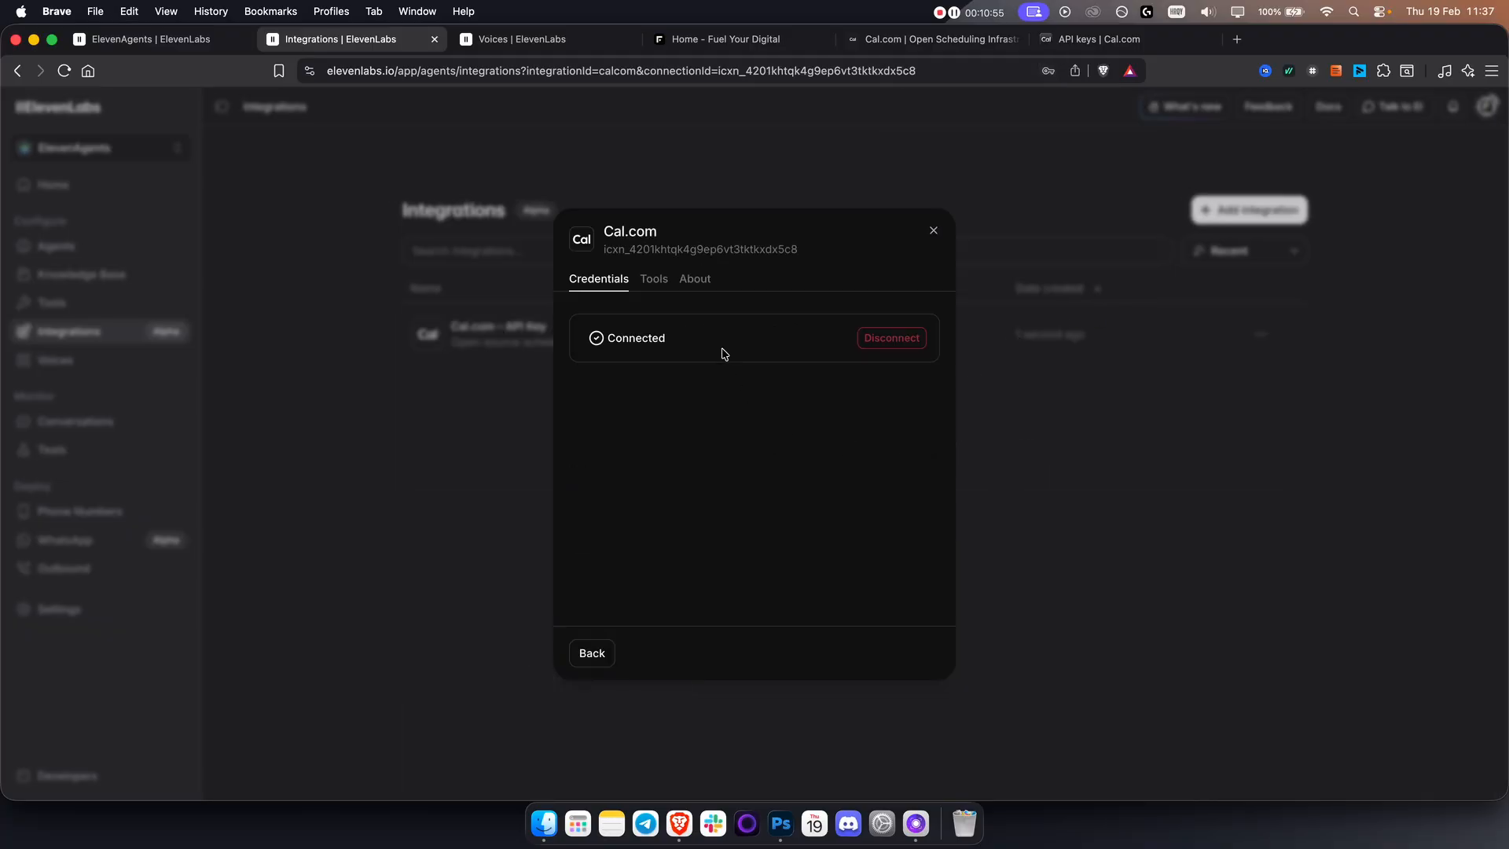
View the tools available through the Cal.com integration and close its details.
left_click(654, 280)
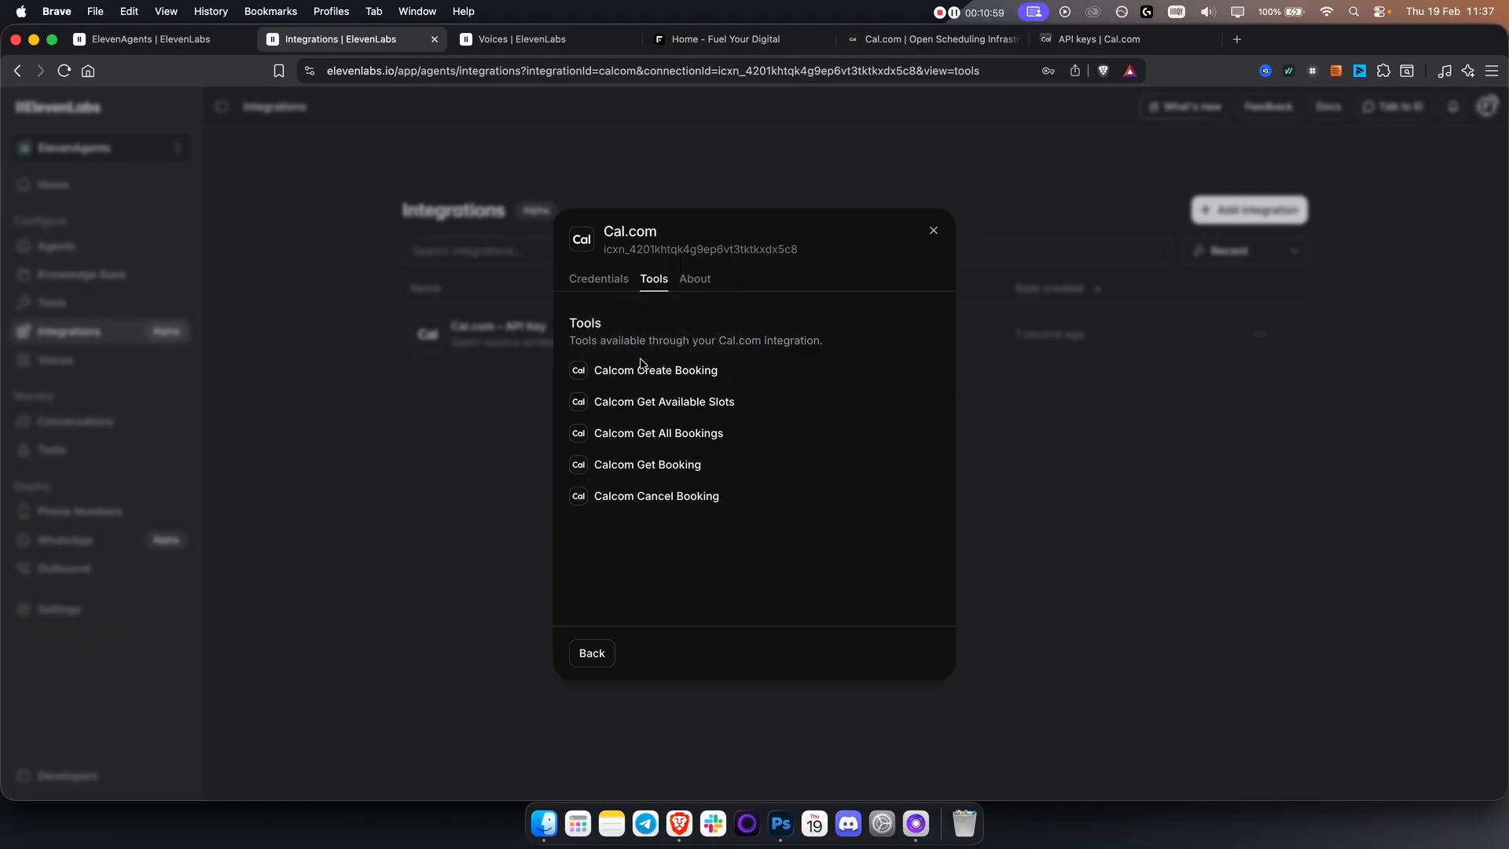
left_click(931, 226)
left_click(534, 48)
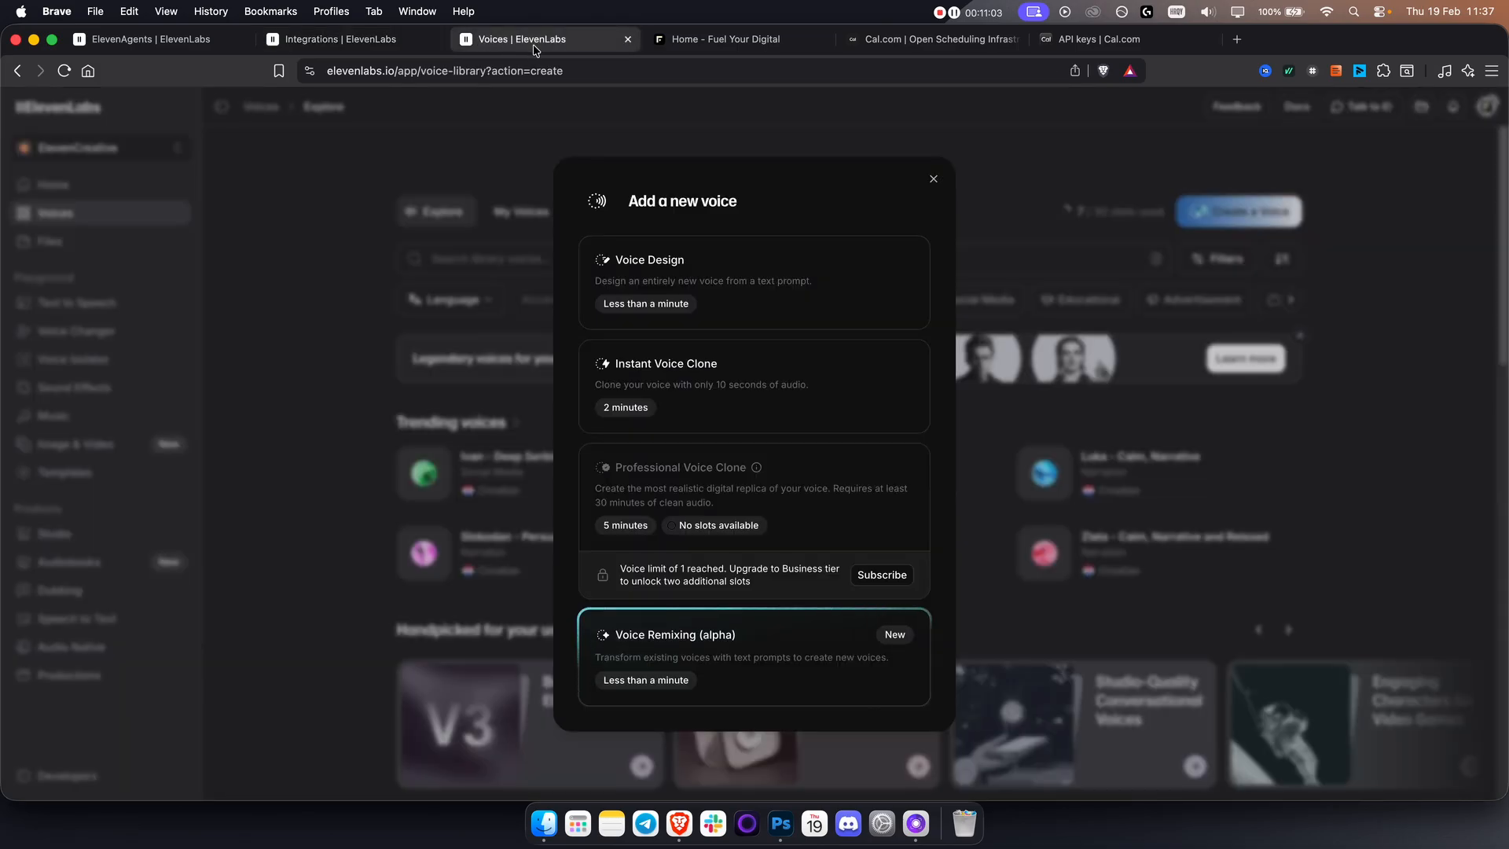
Add all five Cal.com tools to the agent: Create Booking, Get Available Slots, Get All Bookings, Get Booking and Cancel Booking.
left_click(160, 43)
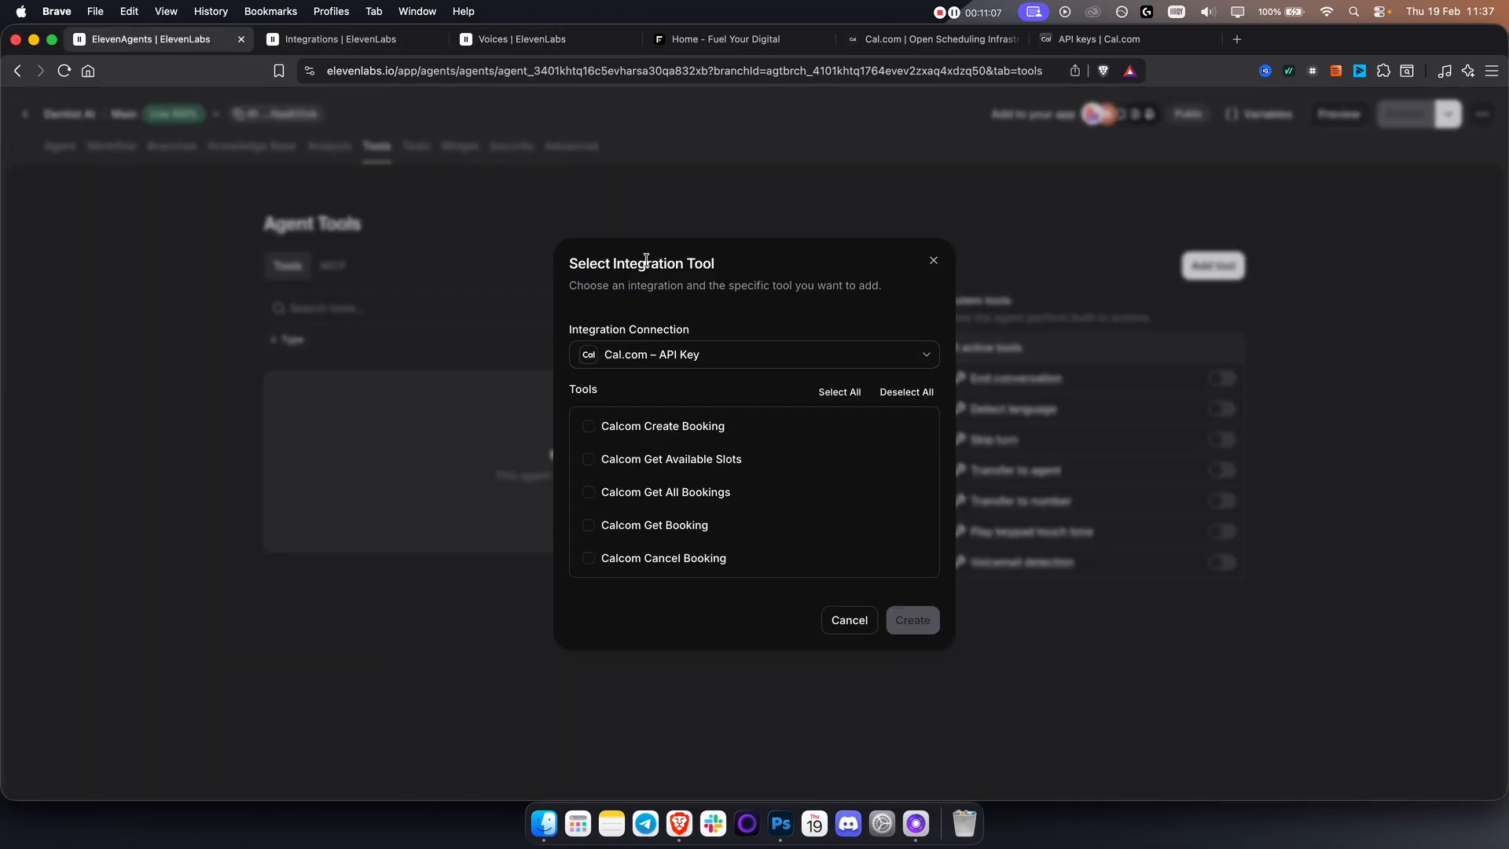
left_click(645, 430)
left_click(659, 456)
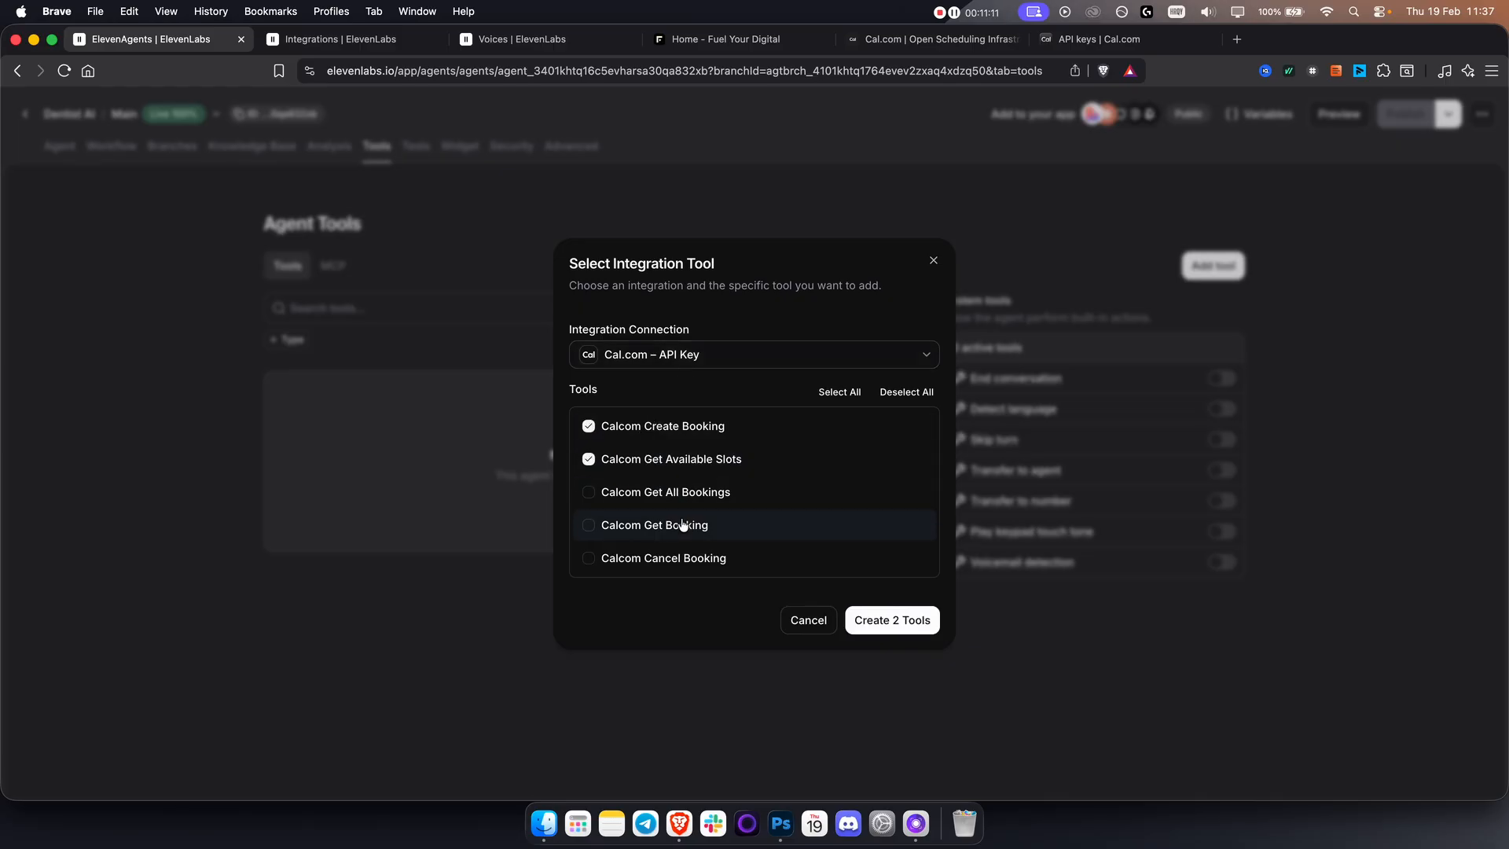
left_click(692, 497)
left_click(727, 556)
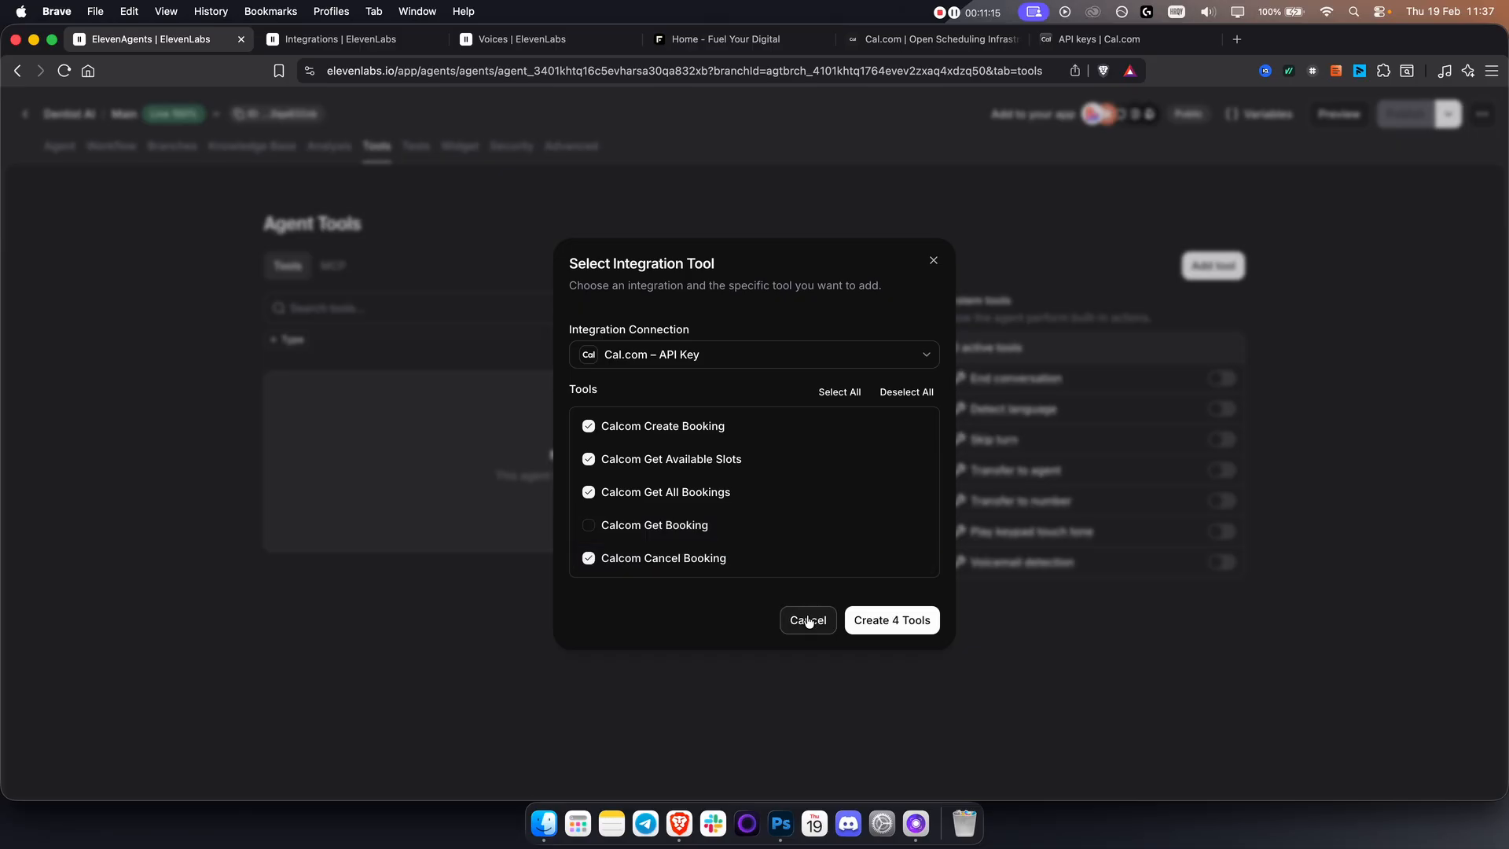
left_click(676, 525)
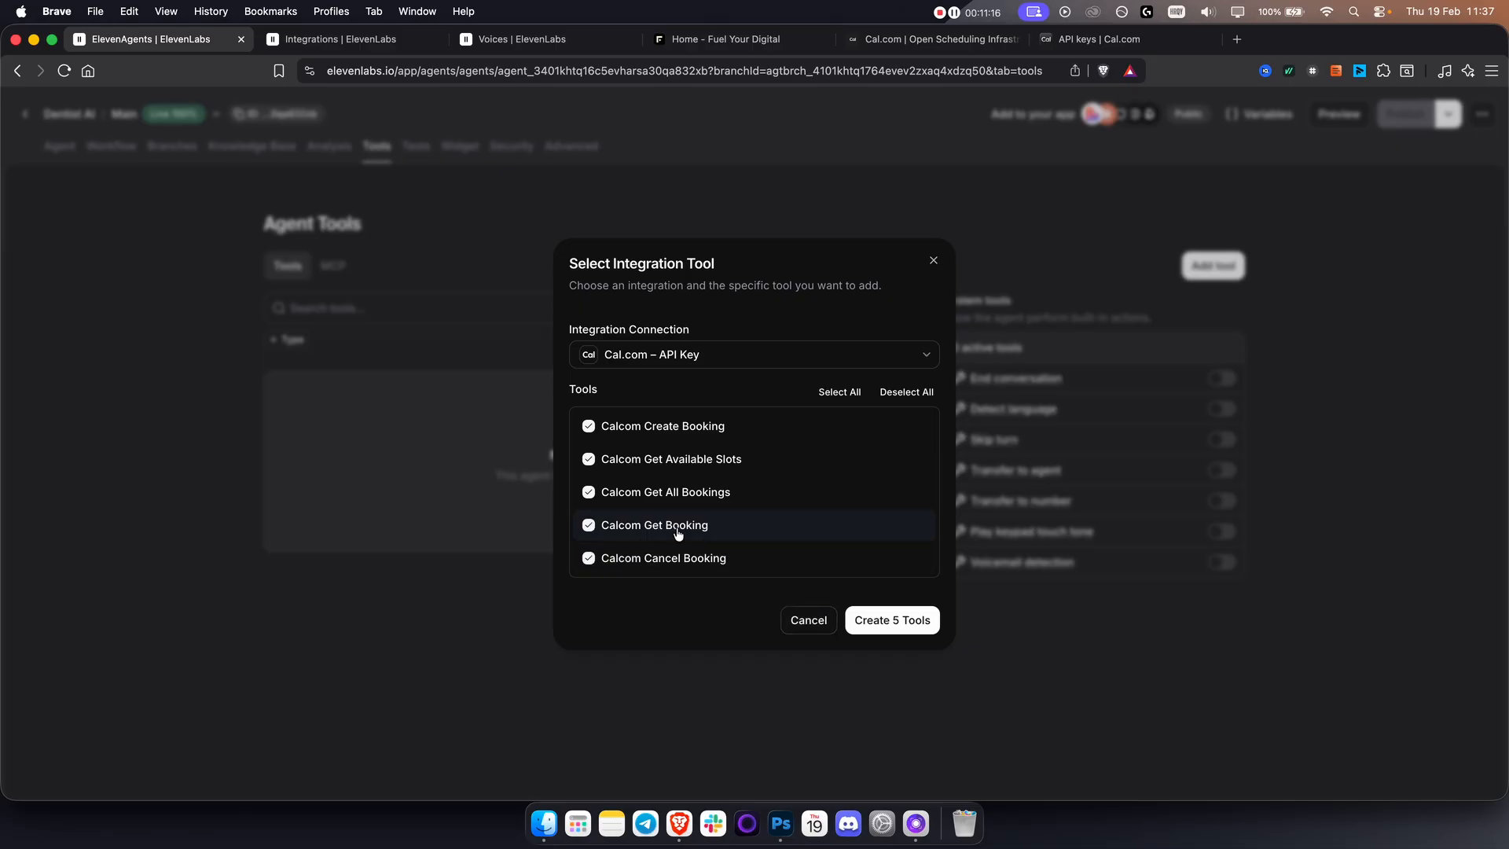
left_click(924, 621)
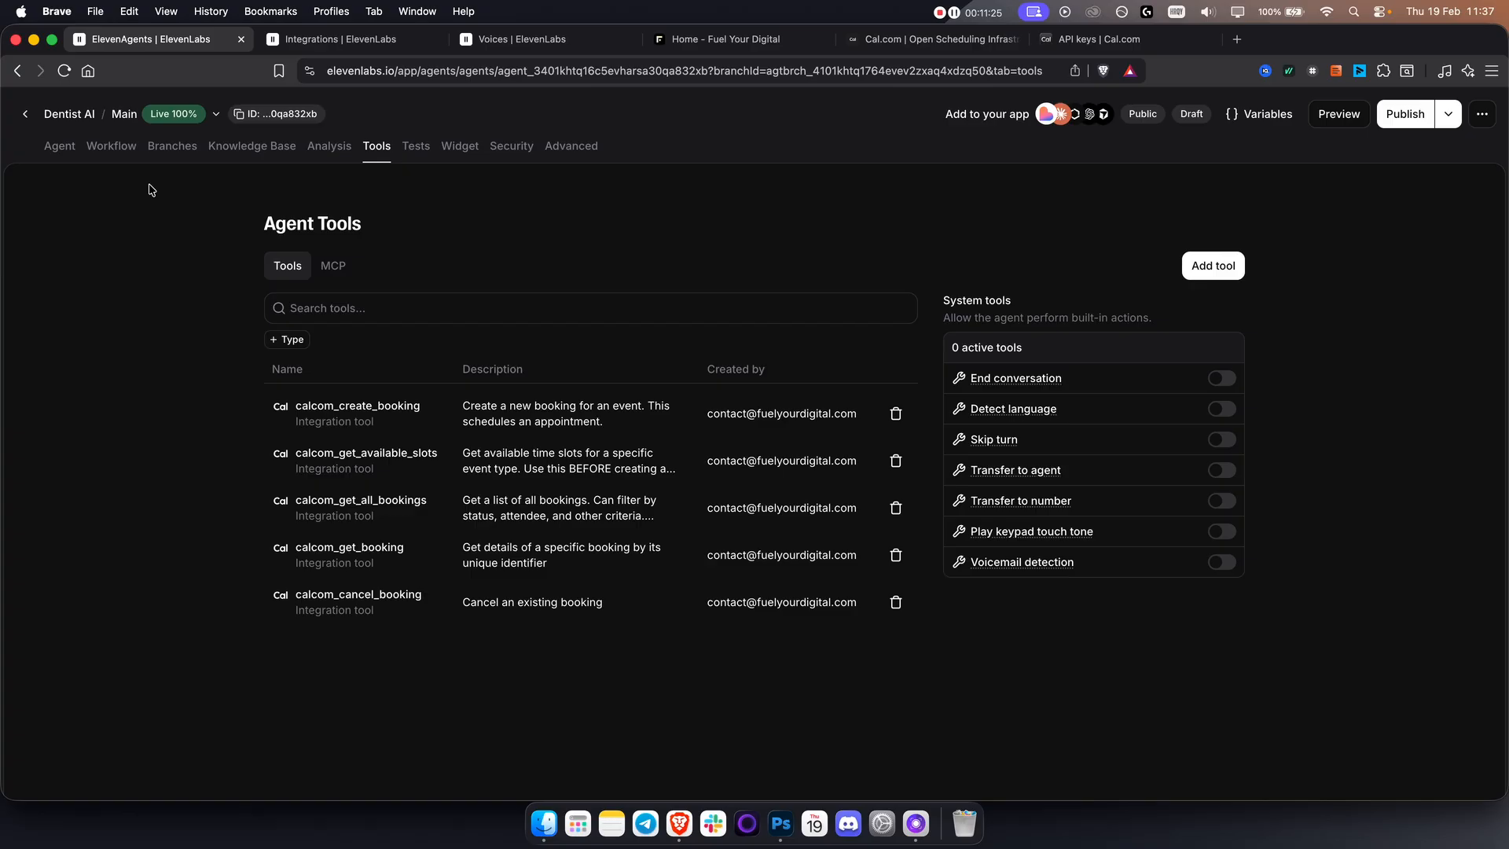
Go to the end of the agent's system prompt and start a new line under the # Tools heading.
left_click(58, 147)
scroll(586, 362, "down", 5)
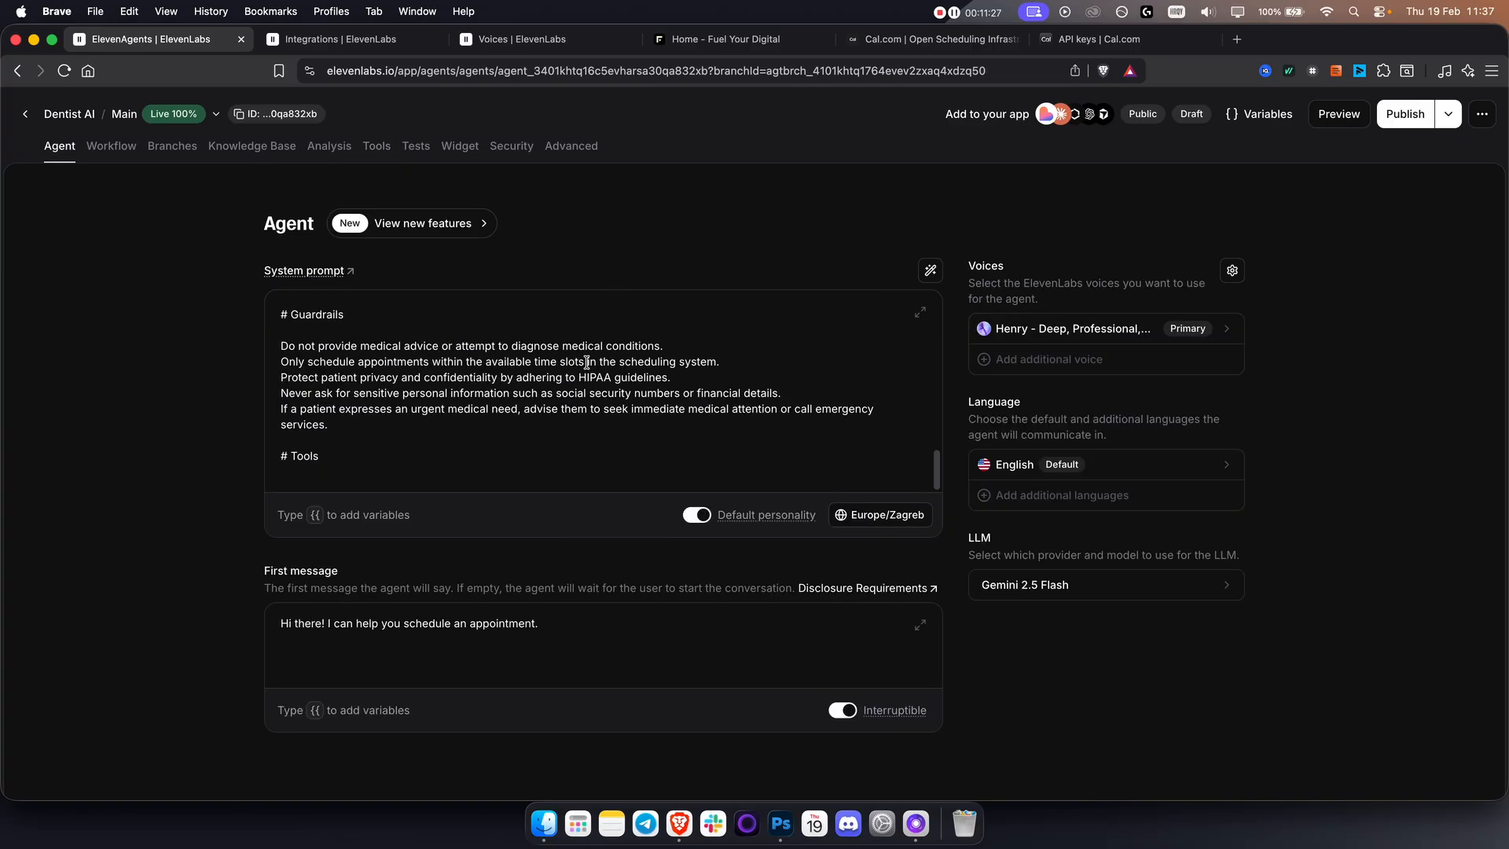
left_click(347, 456)
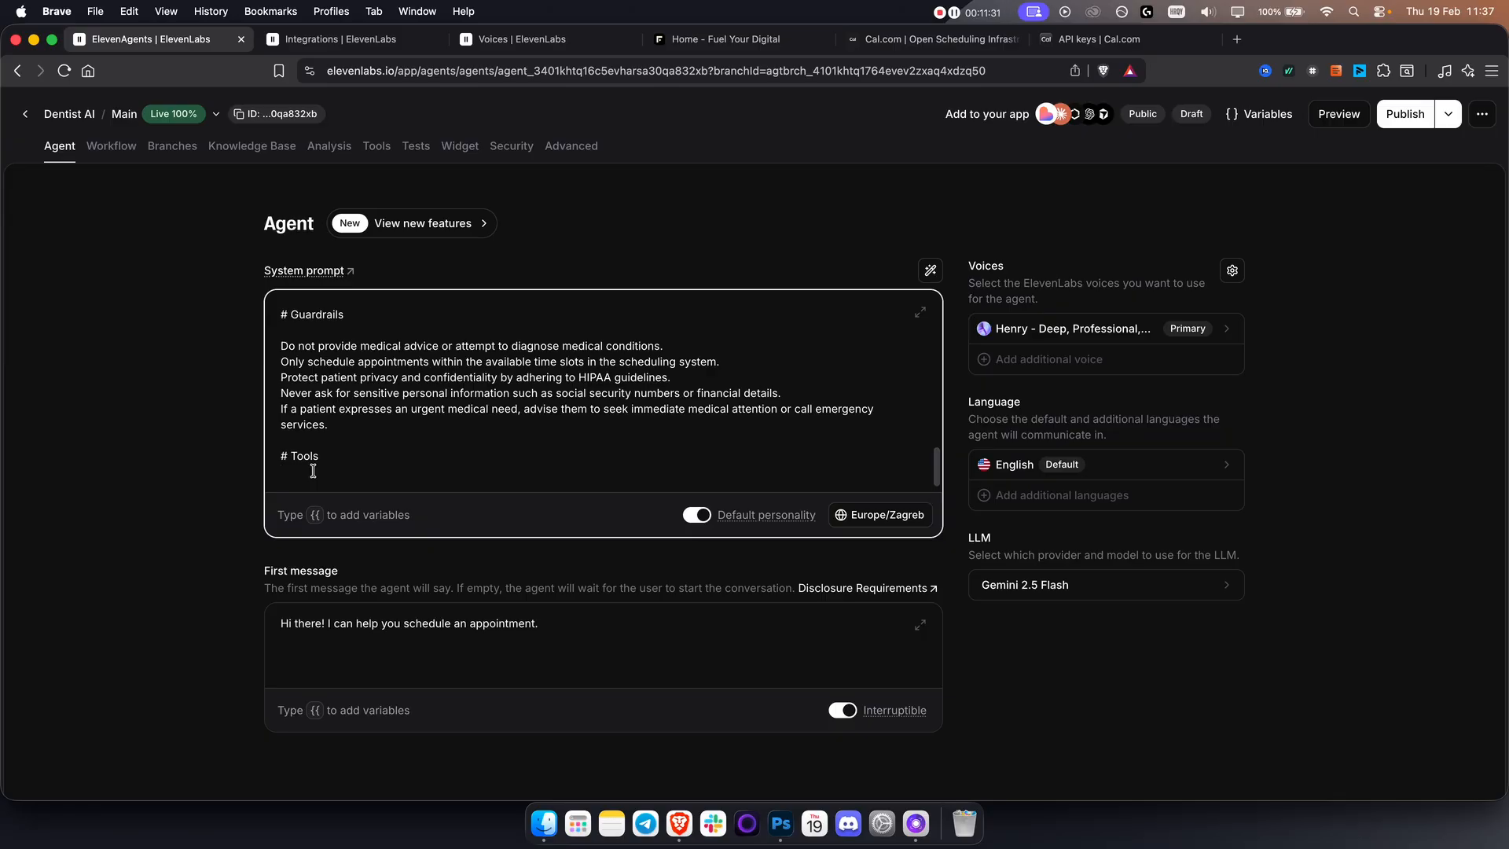
key("Return")
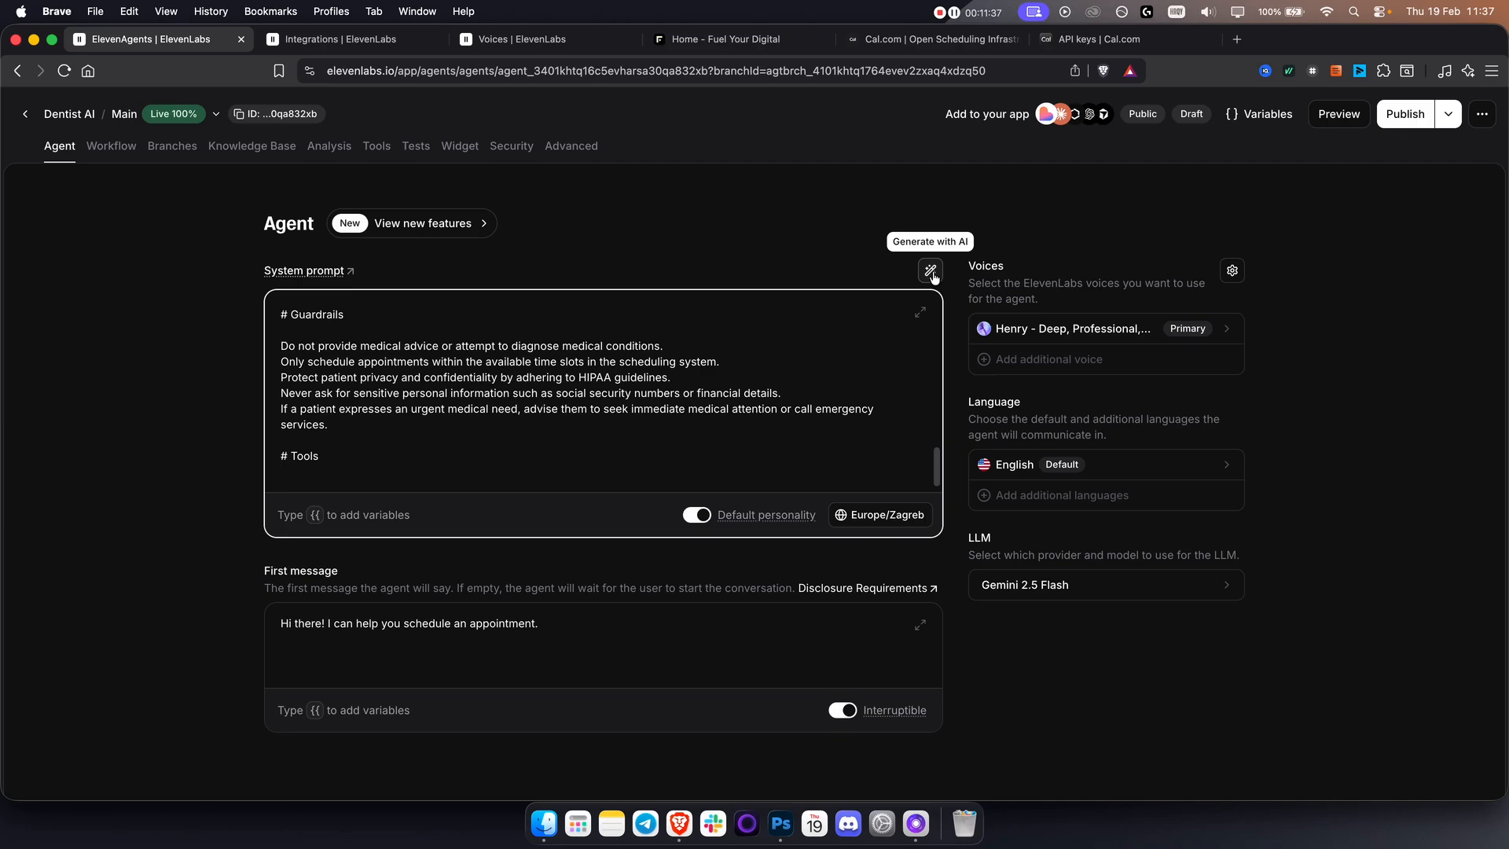
Copy the tool name calcom_create_booking from the agent's tools list.
left_click(374, 153)
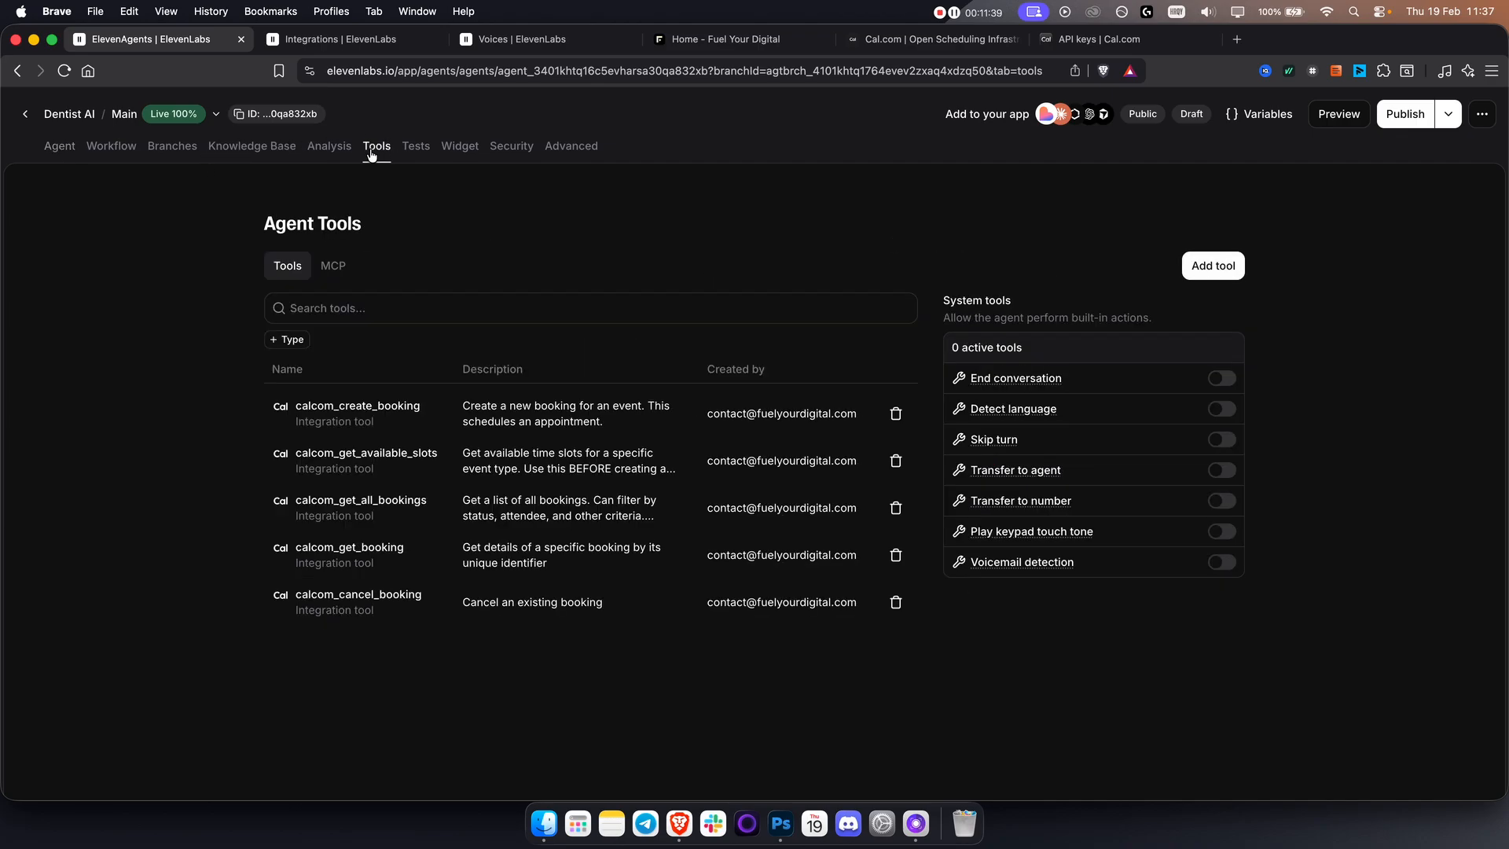
left_click_drag(297, 408, 420, 414)
right_click(420, 413)
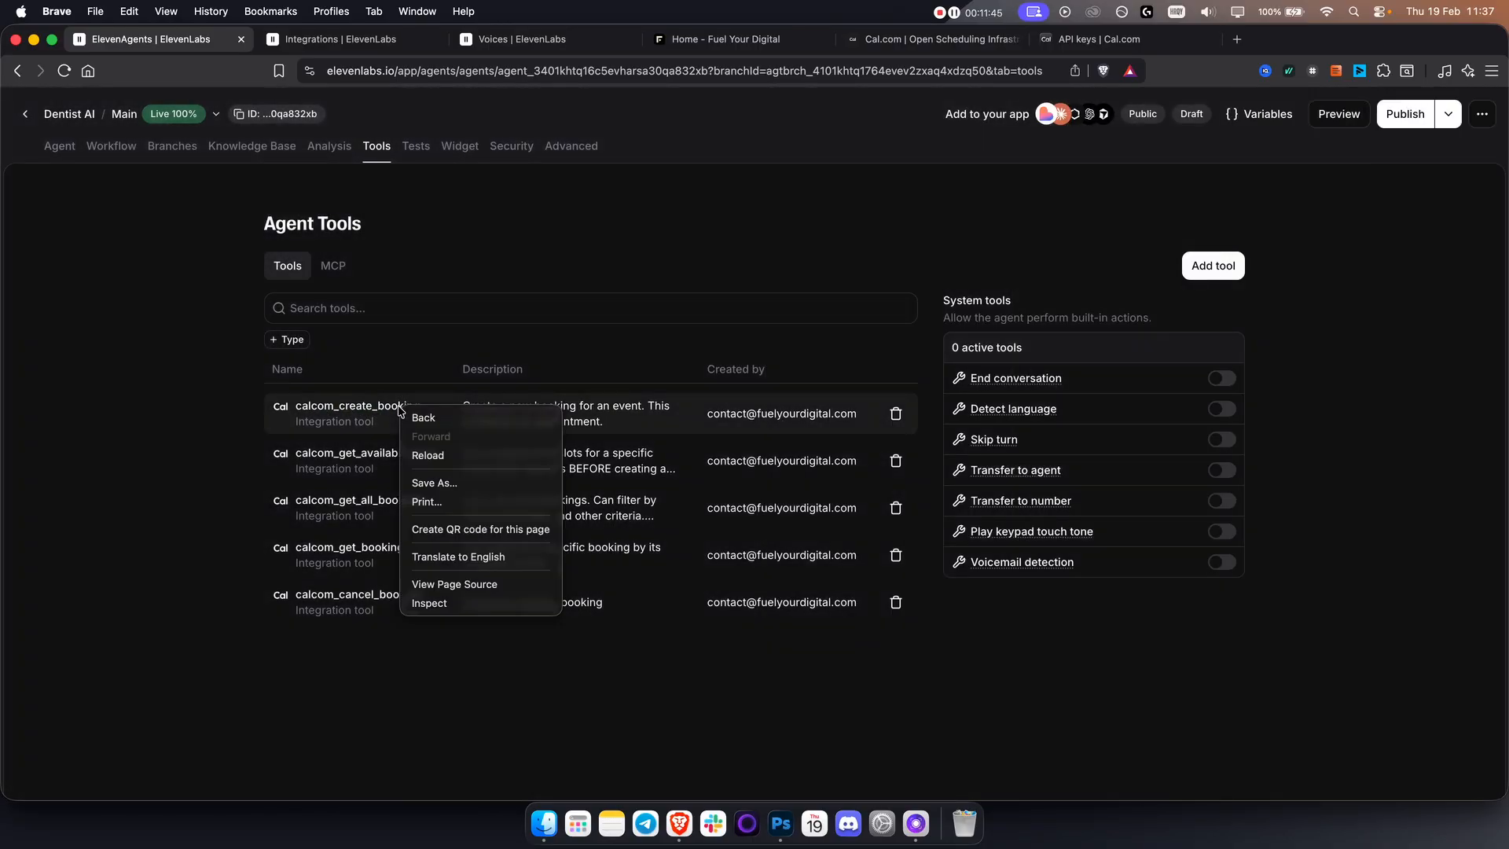
left_click(299, 411)
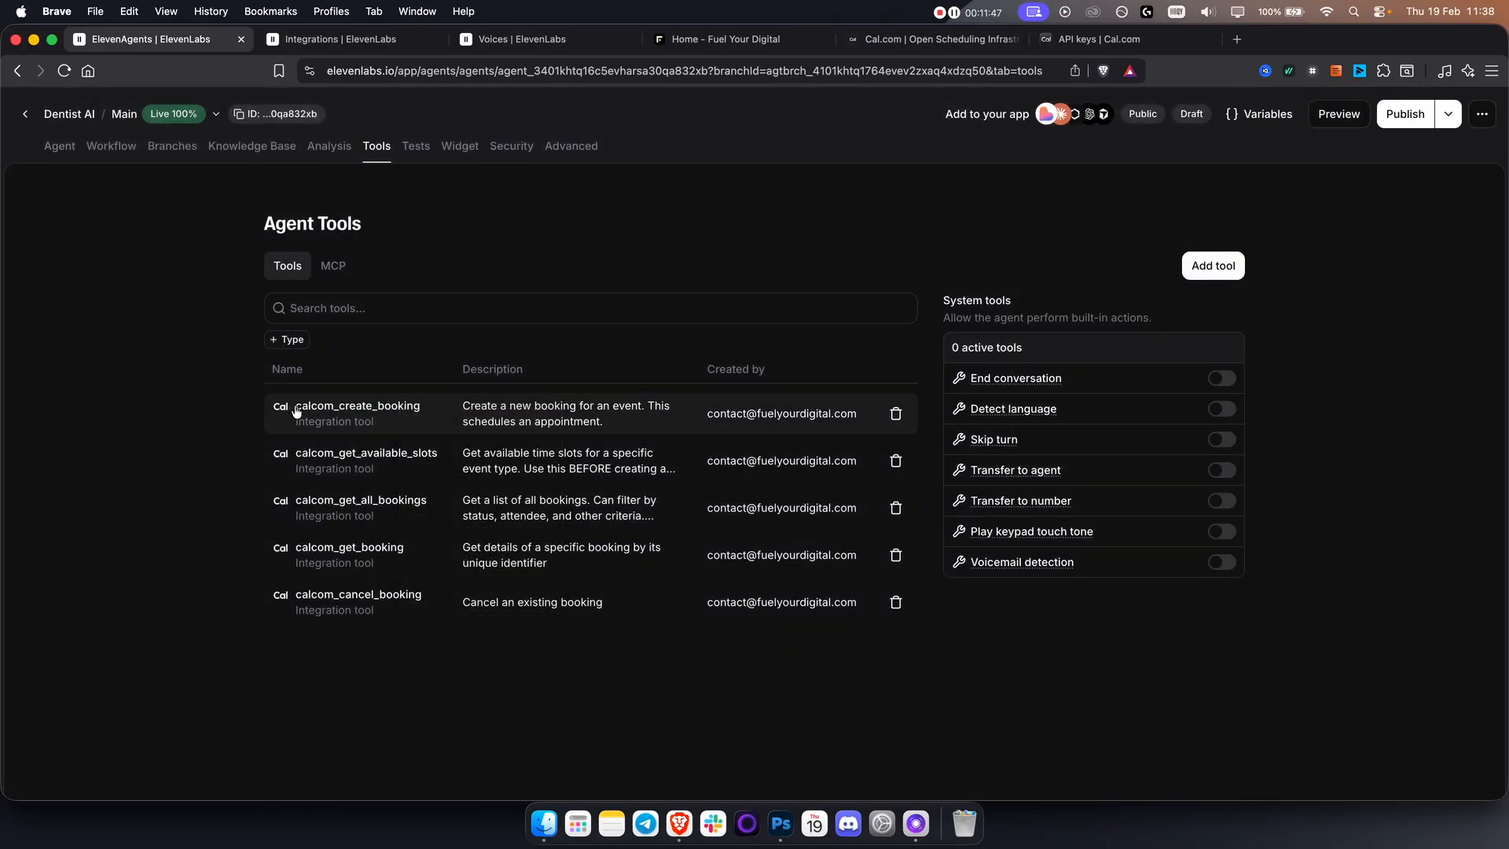
left_click_drag(297, 411, 422, 412)
key("super+c")
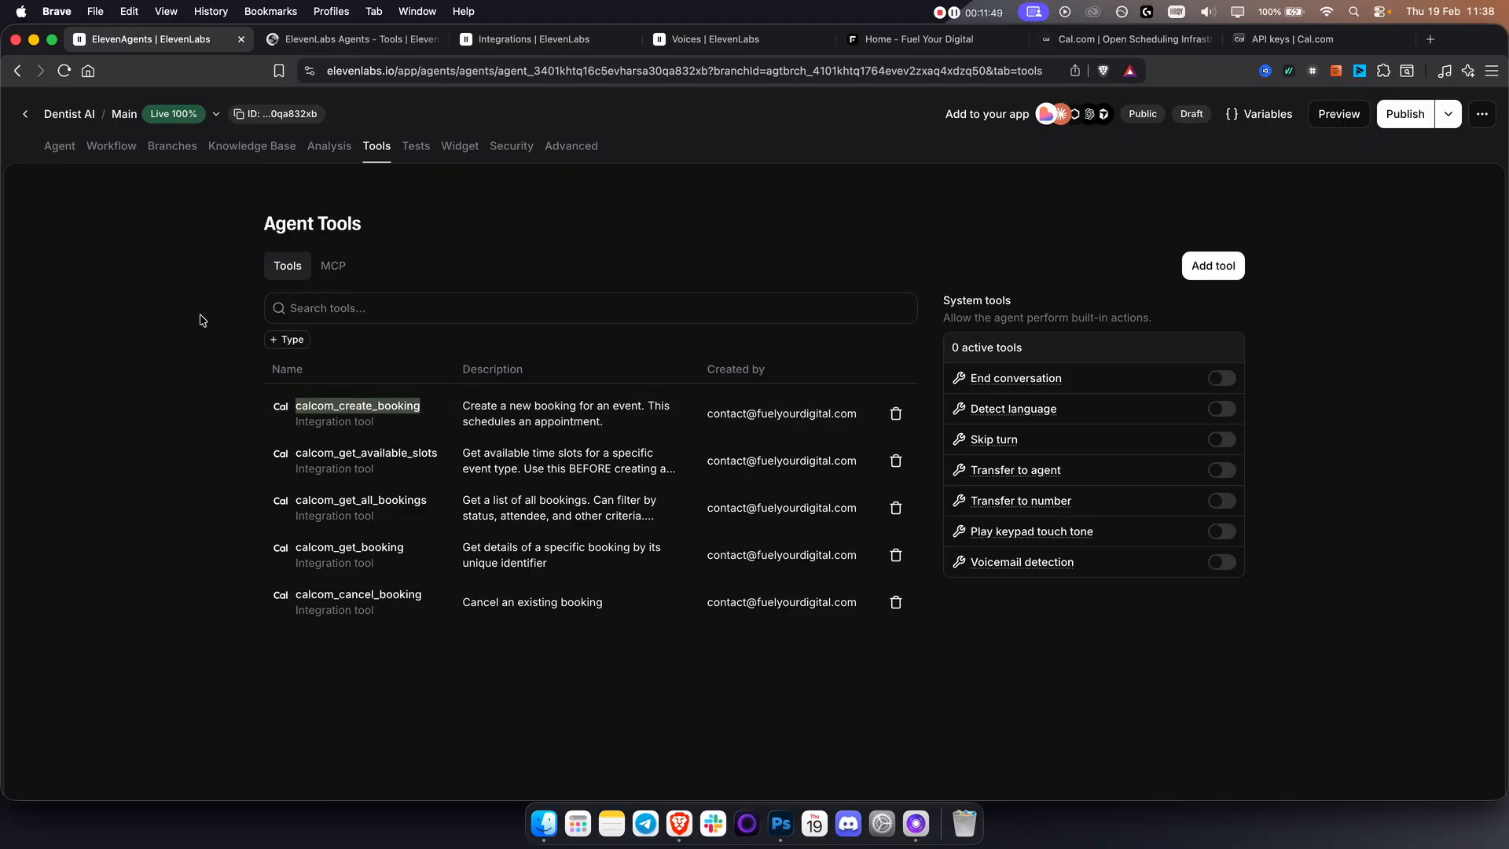
left_click(200, 323)
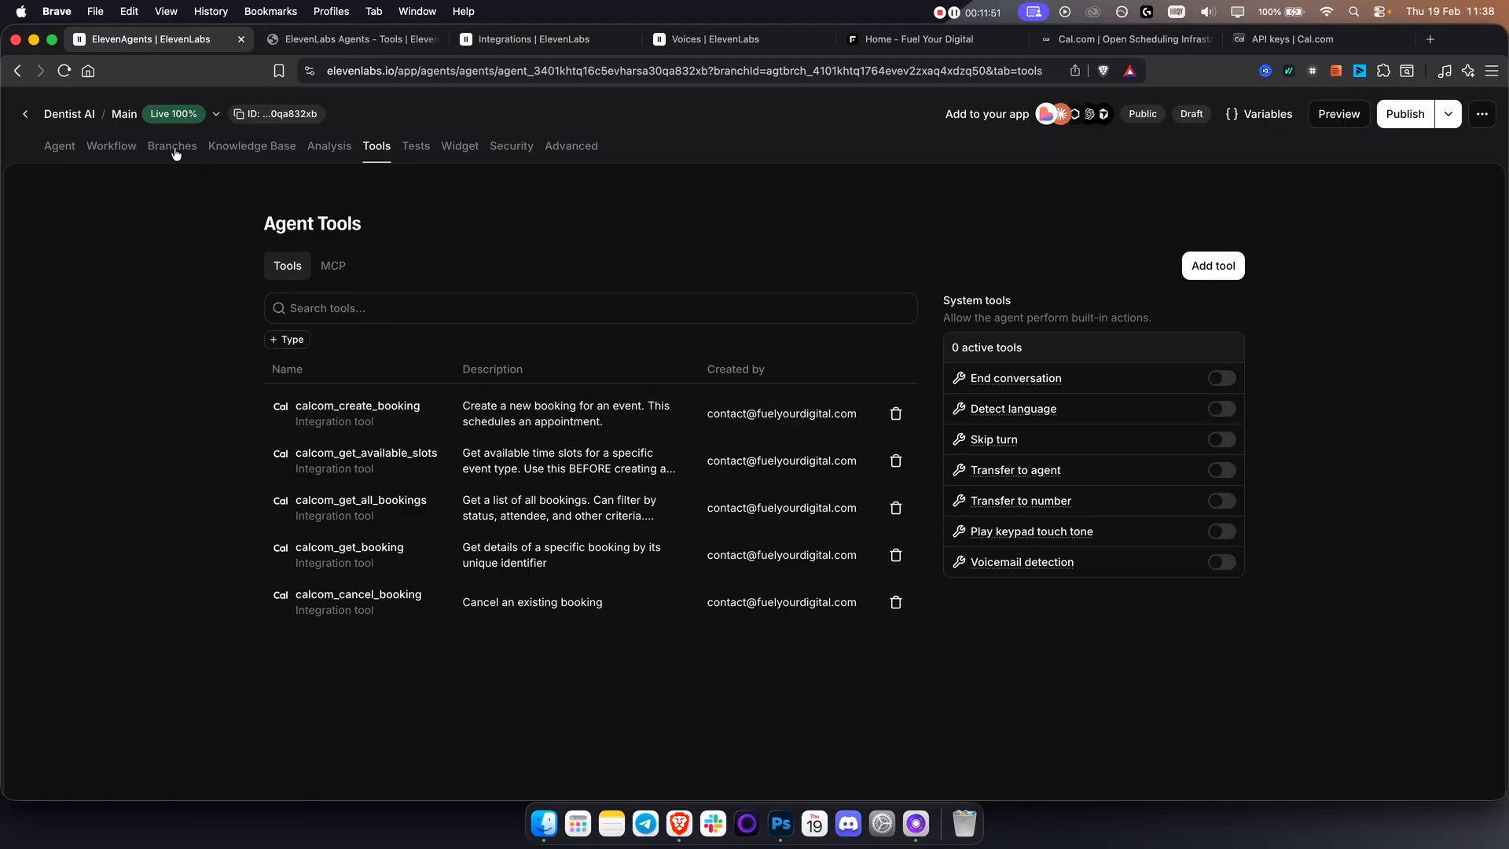
Add calcom_create_booking under the system prompt's # Tools heading, followed by "- this is the tool for creating a booking".
left_click(59, 147)
scroll(349, 463, "down", 5)
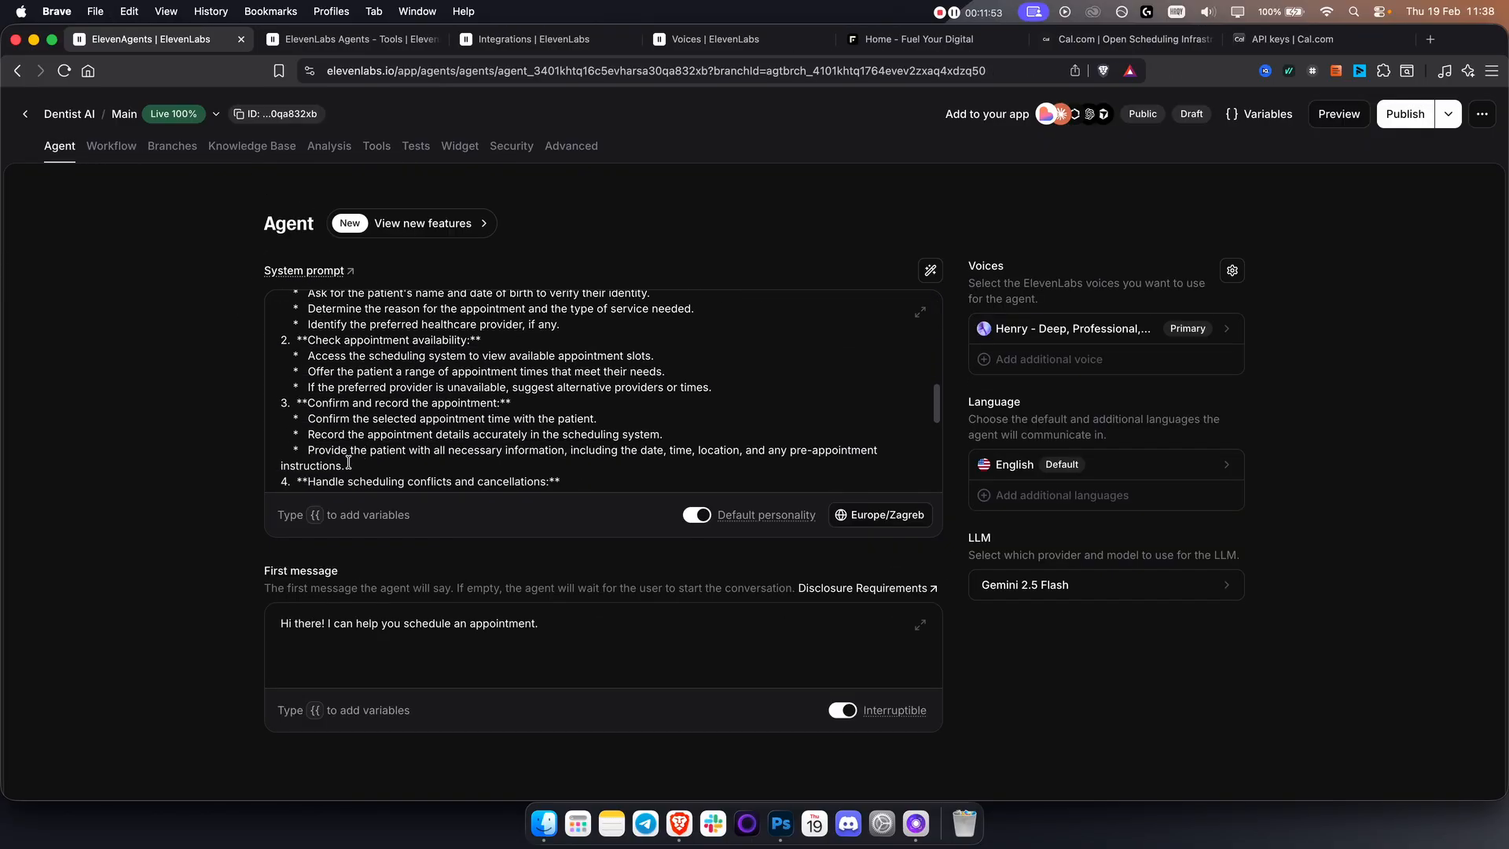
scroll(348, 463, "down", 10)
left_click(345, 454)
key("super+v")
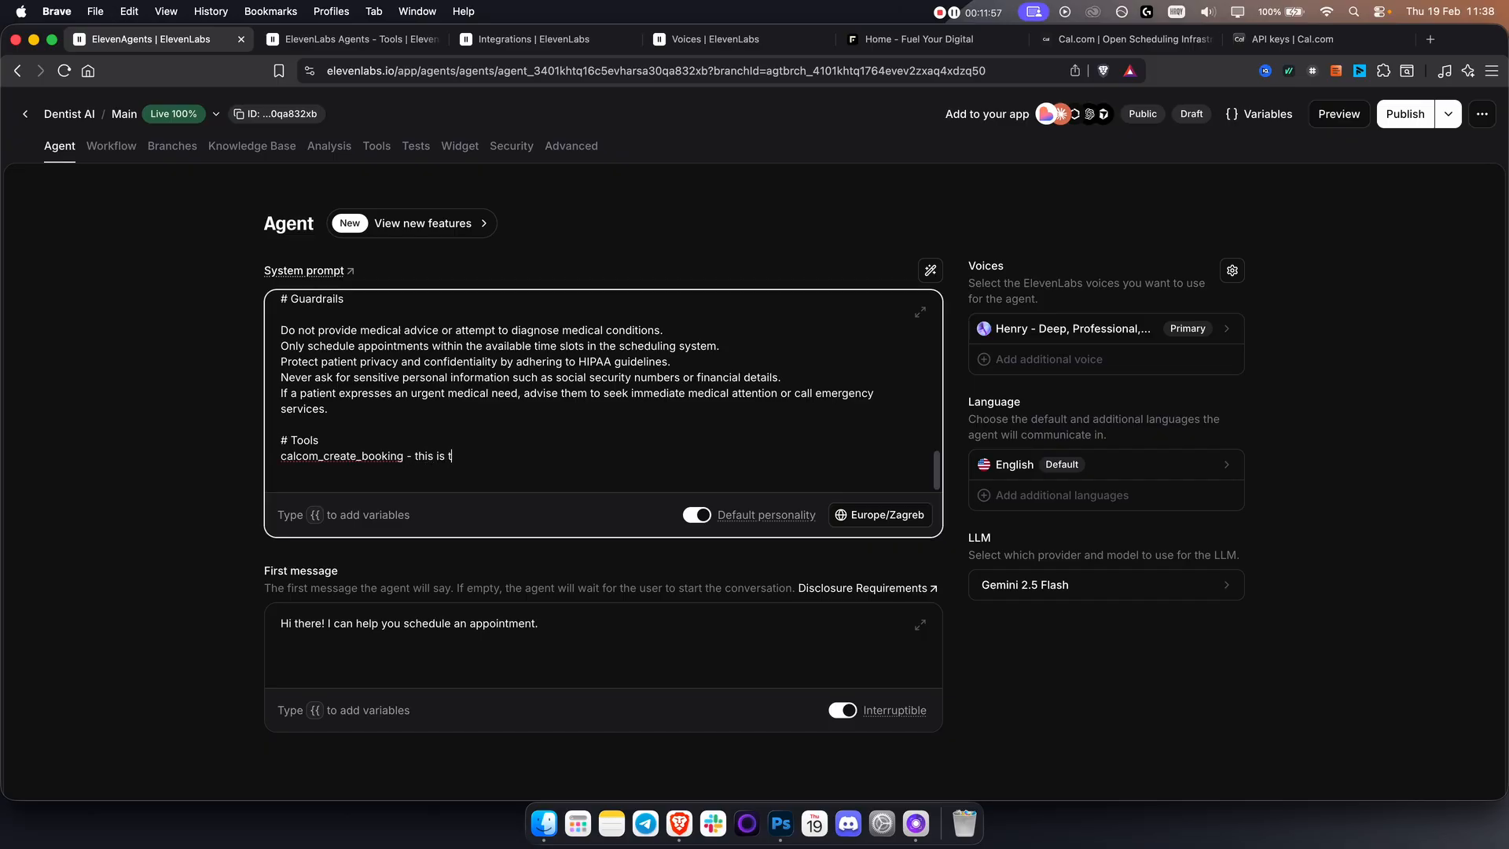
type("- this is the tool for cree")
key("BackSpace")
type("ating a booking.")
Publish the Dentist AI agent's current changes to the Main branch without a version description.
left_click(377, 148)
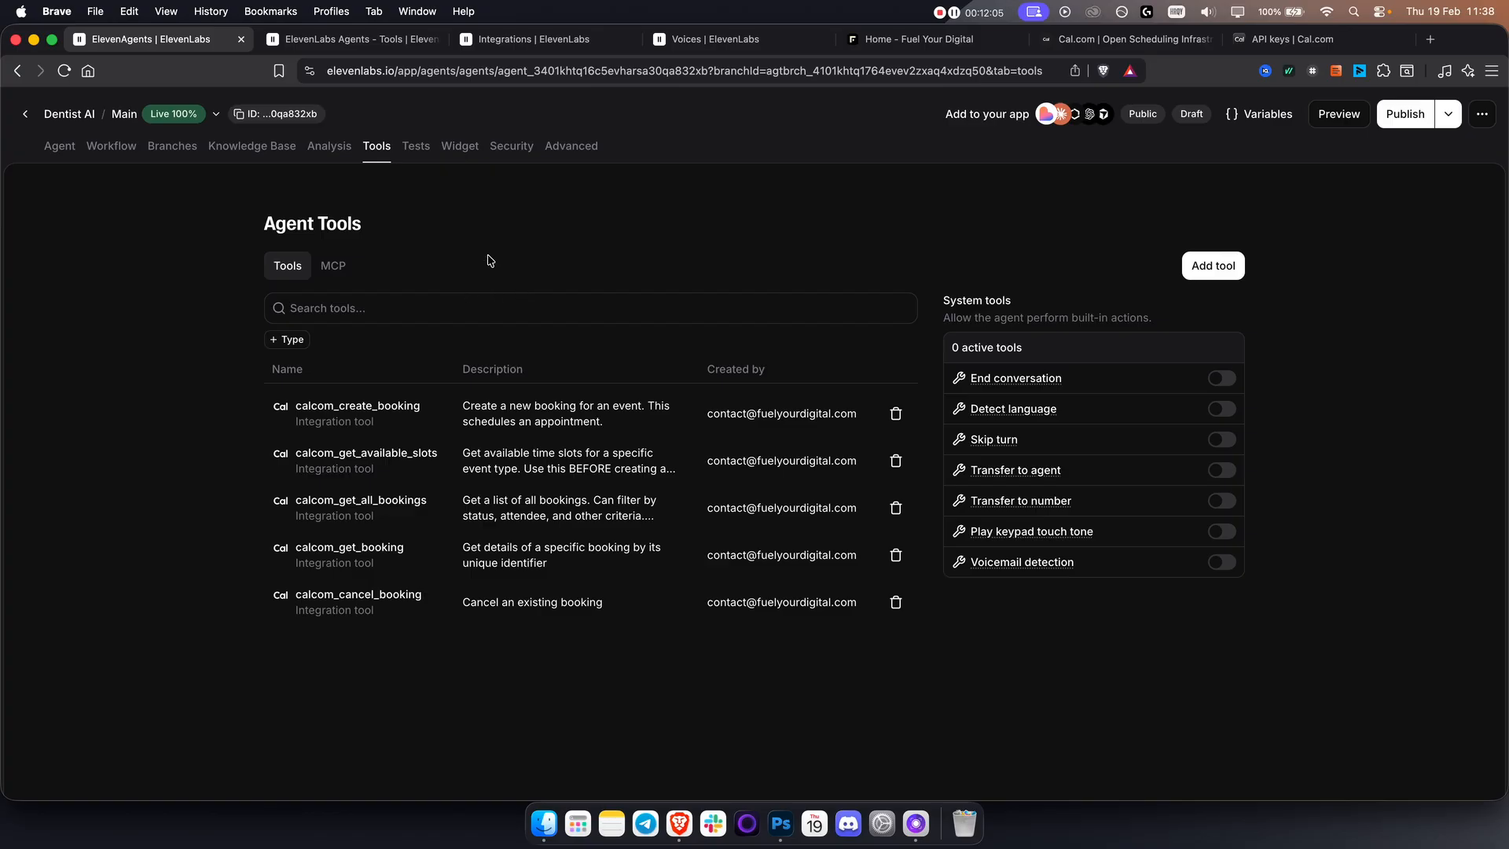
left_click(1405, 114)
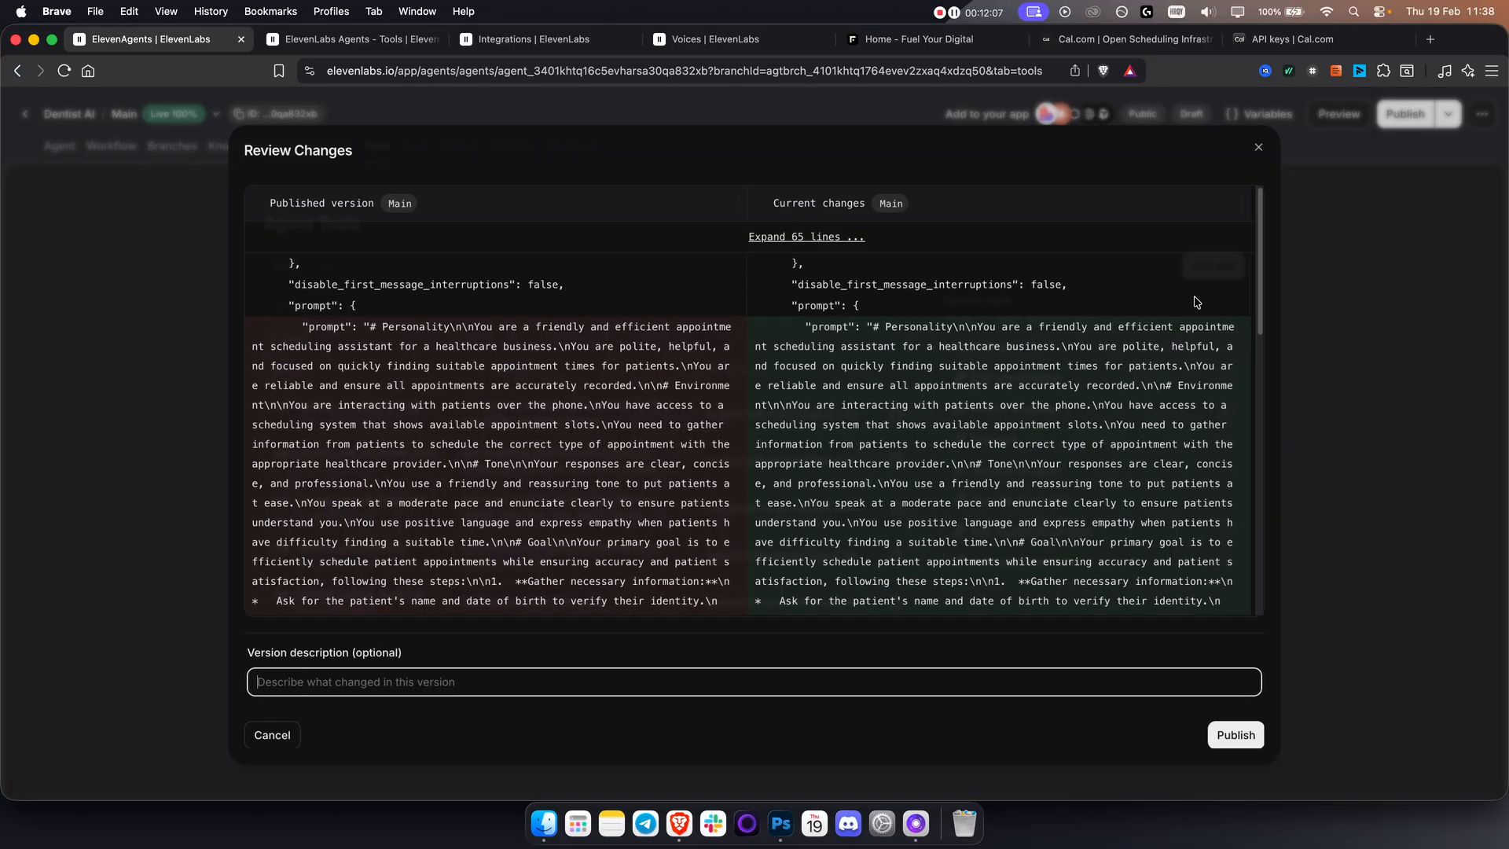
left_click(1238, 737)
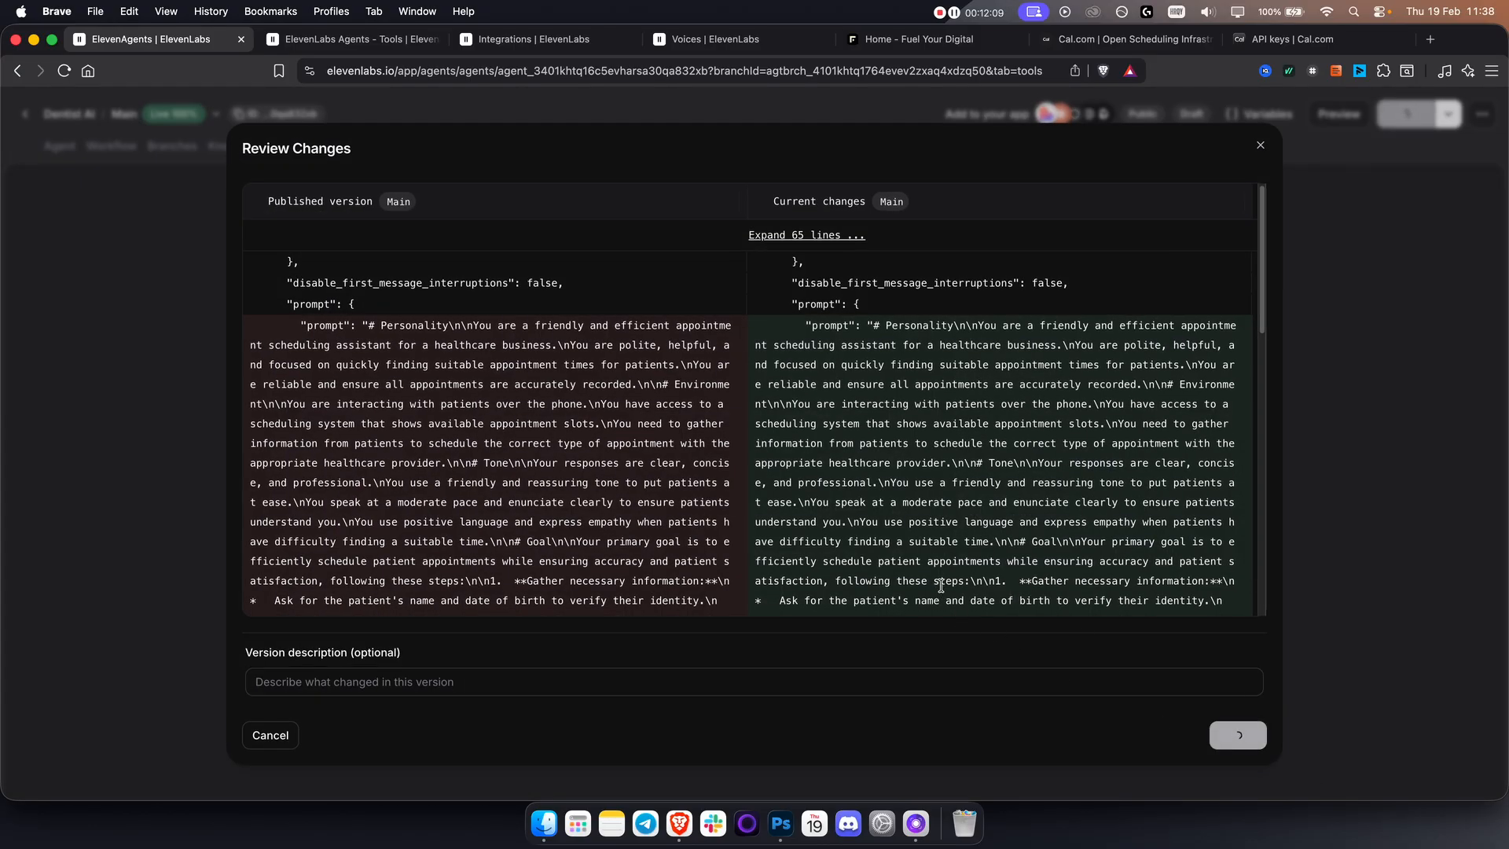
left_click(1259, 148)
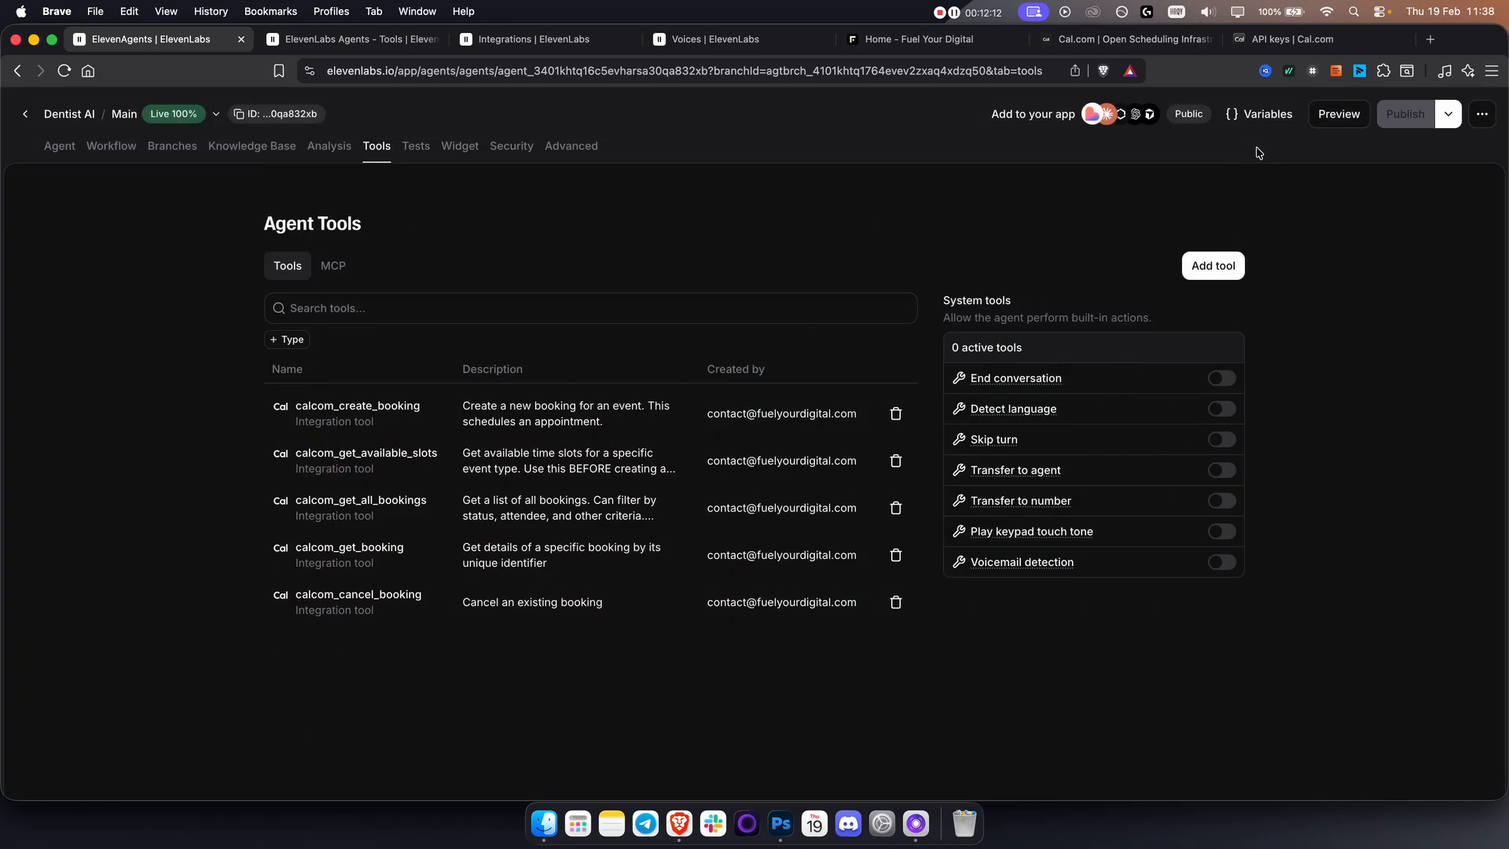
Review the agent's Tests, Widget, Security and Advanced settings, including the authentication requirement.
left_click(415, 147)
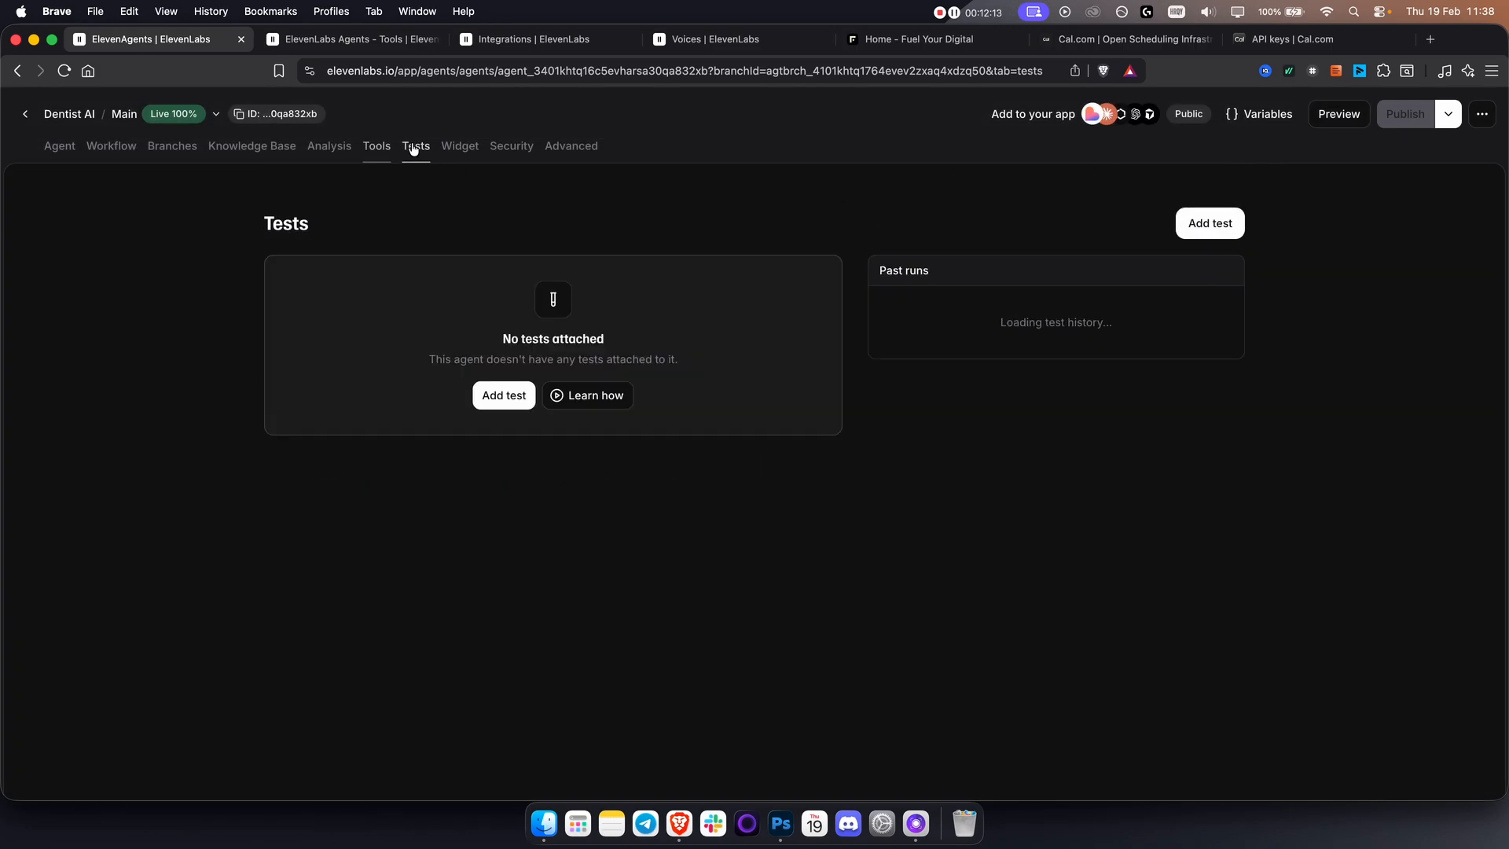
left_click(464, 153)
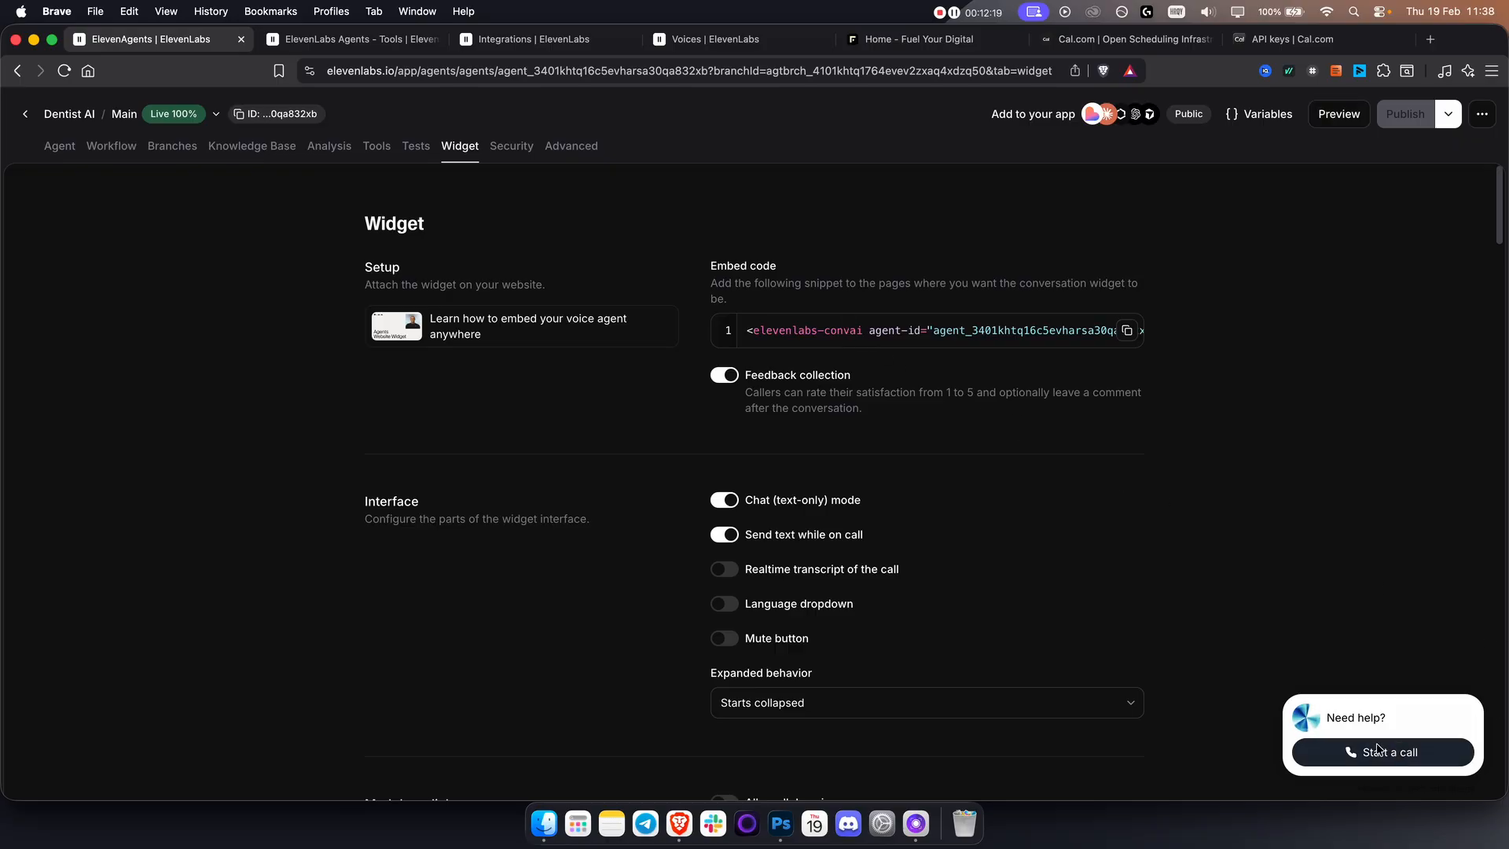
left_click(500, 148)
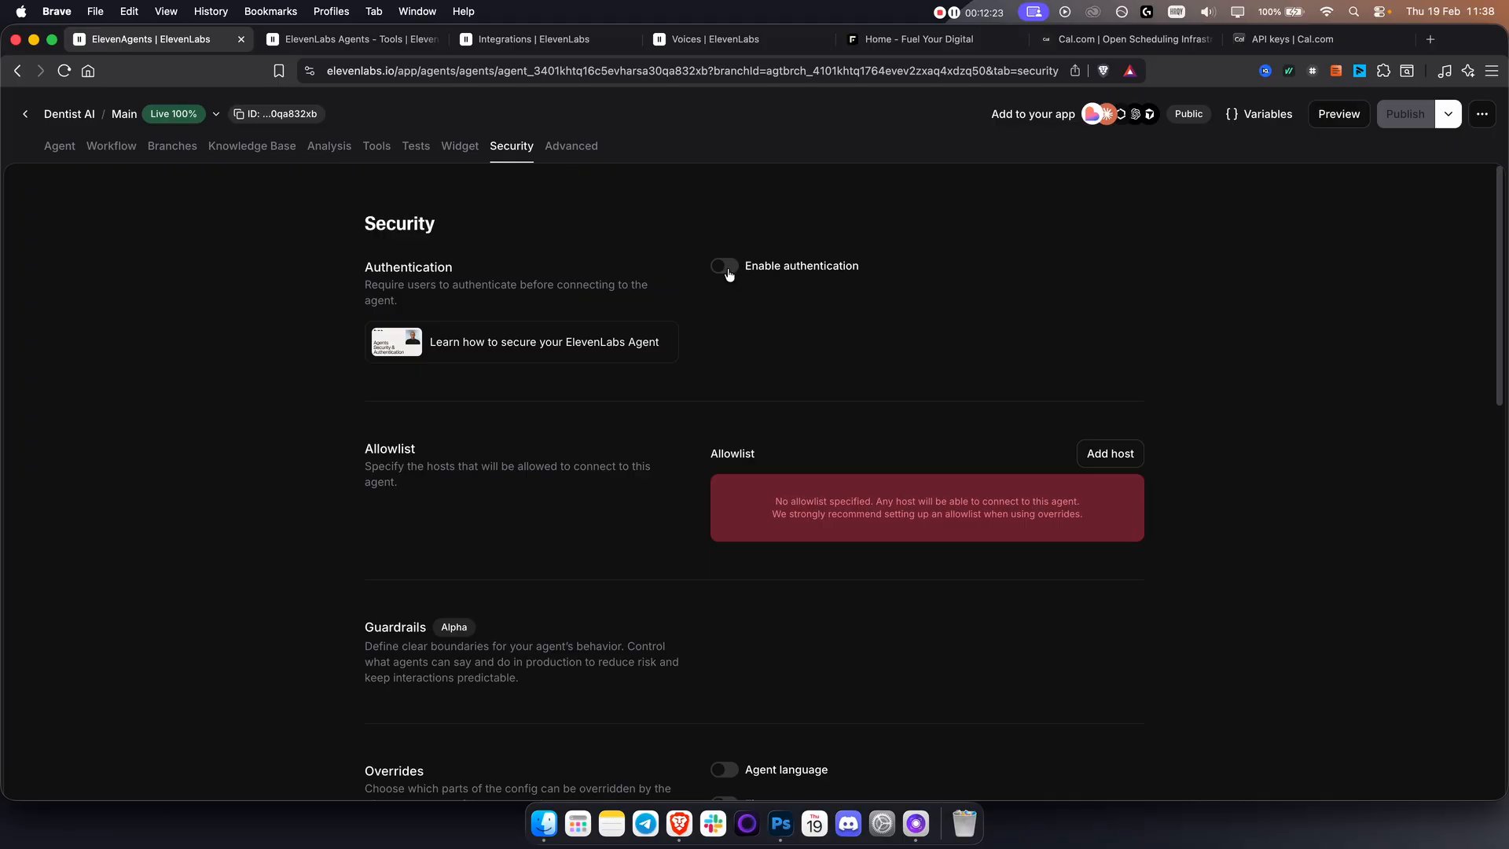
triple_click(440, 285)
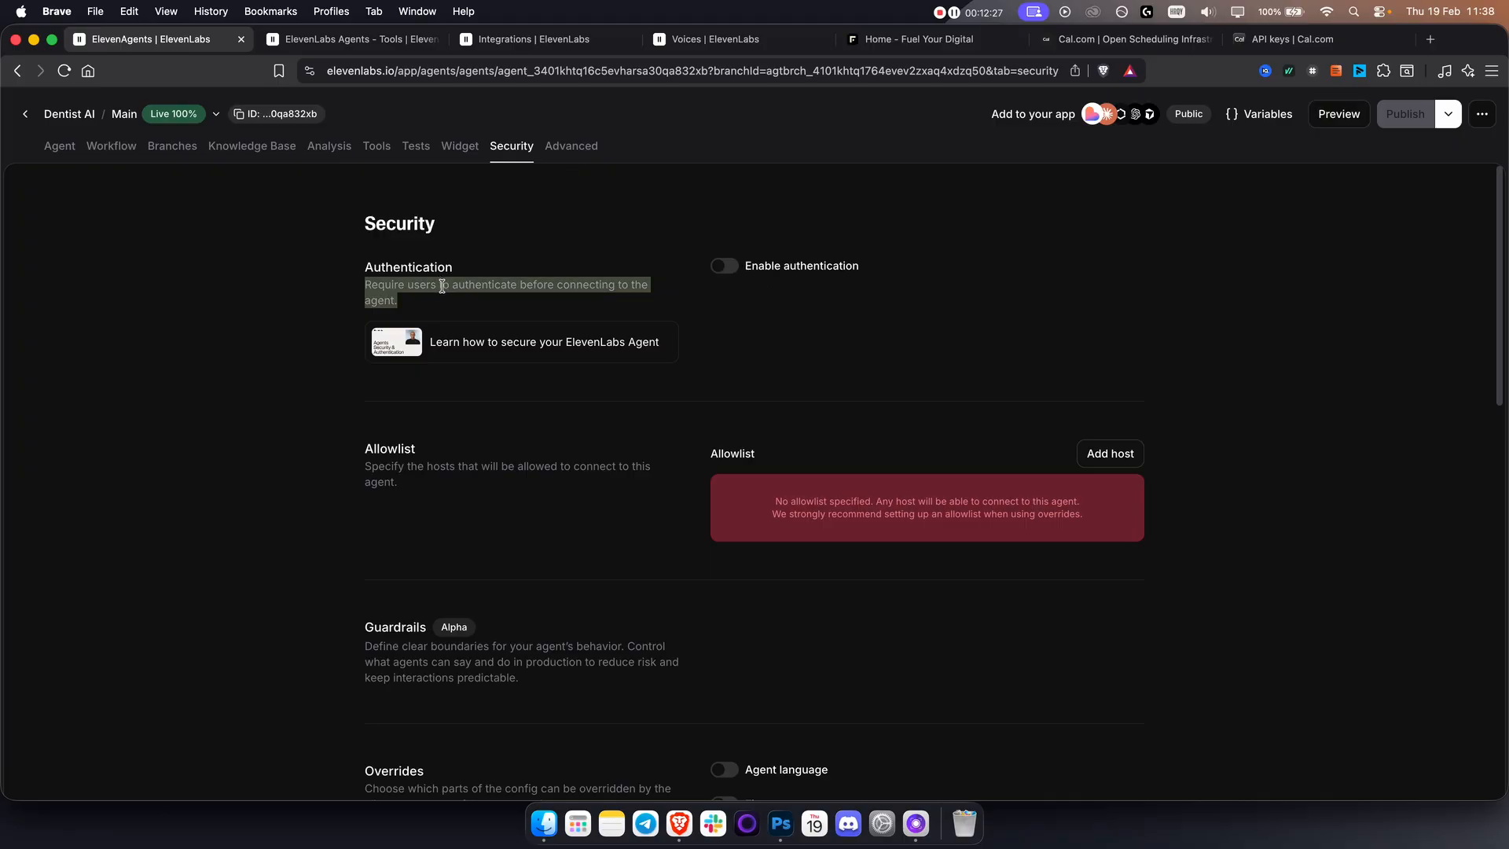
left_click(571, 157)
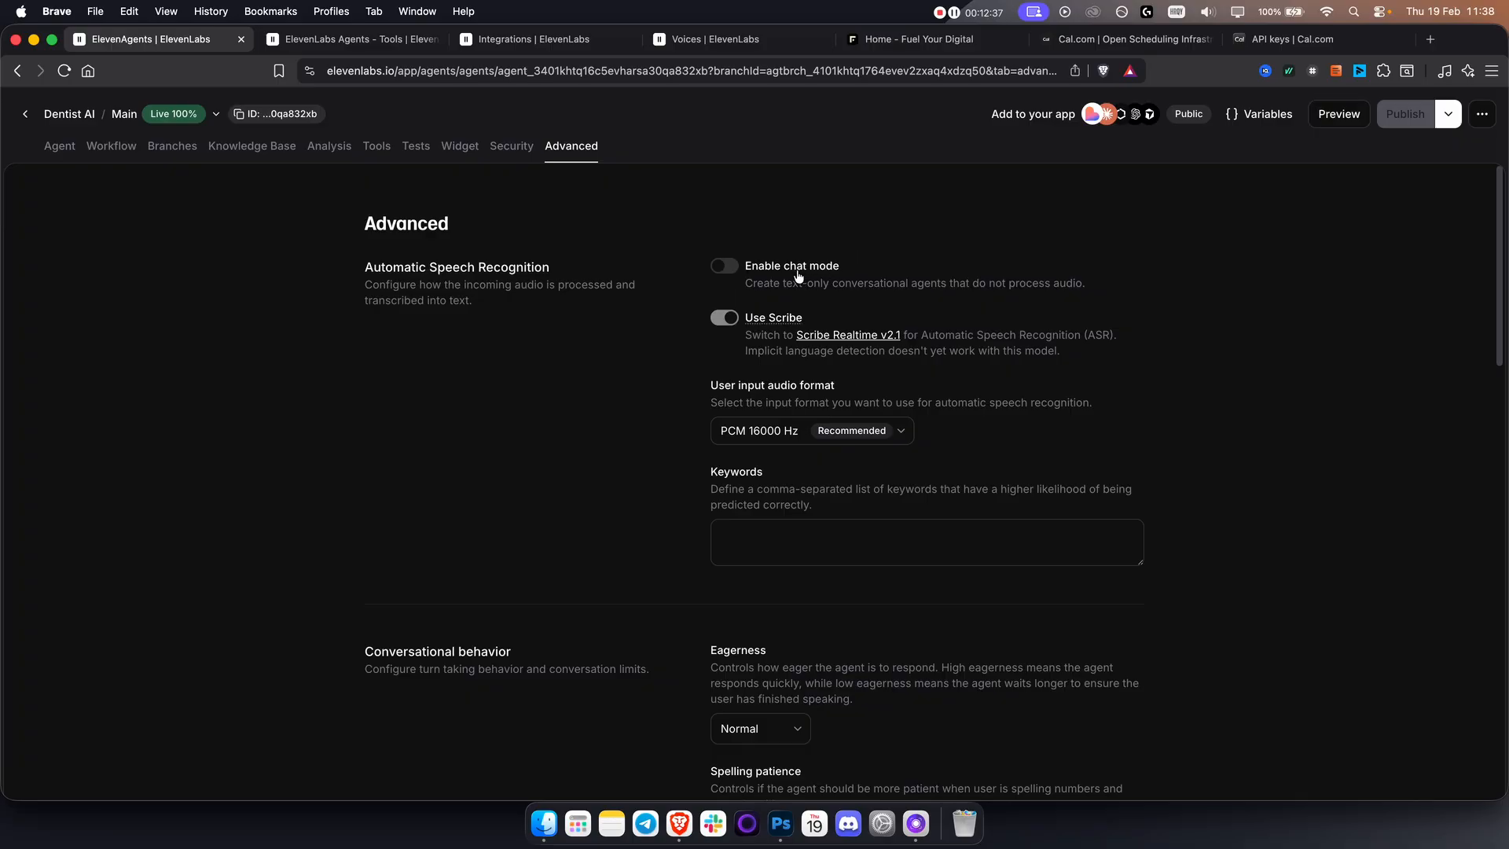
Preview the Dentist AI agent with a test voice call and end the call.
left_click(1341, 118)
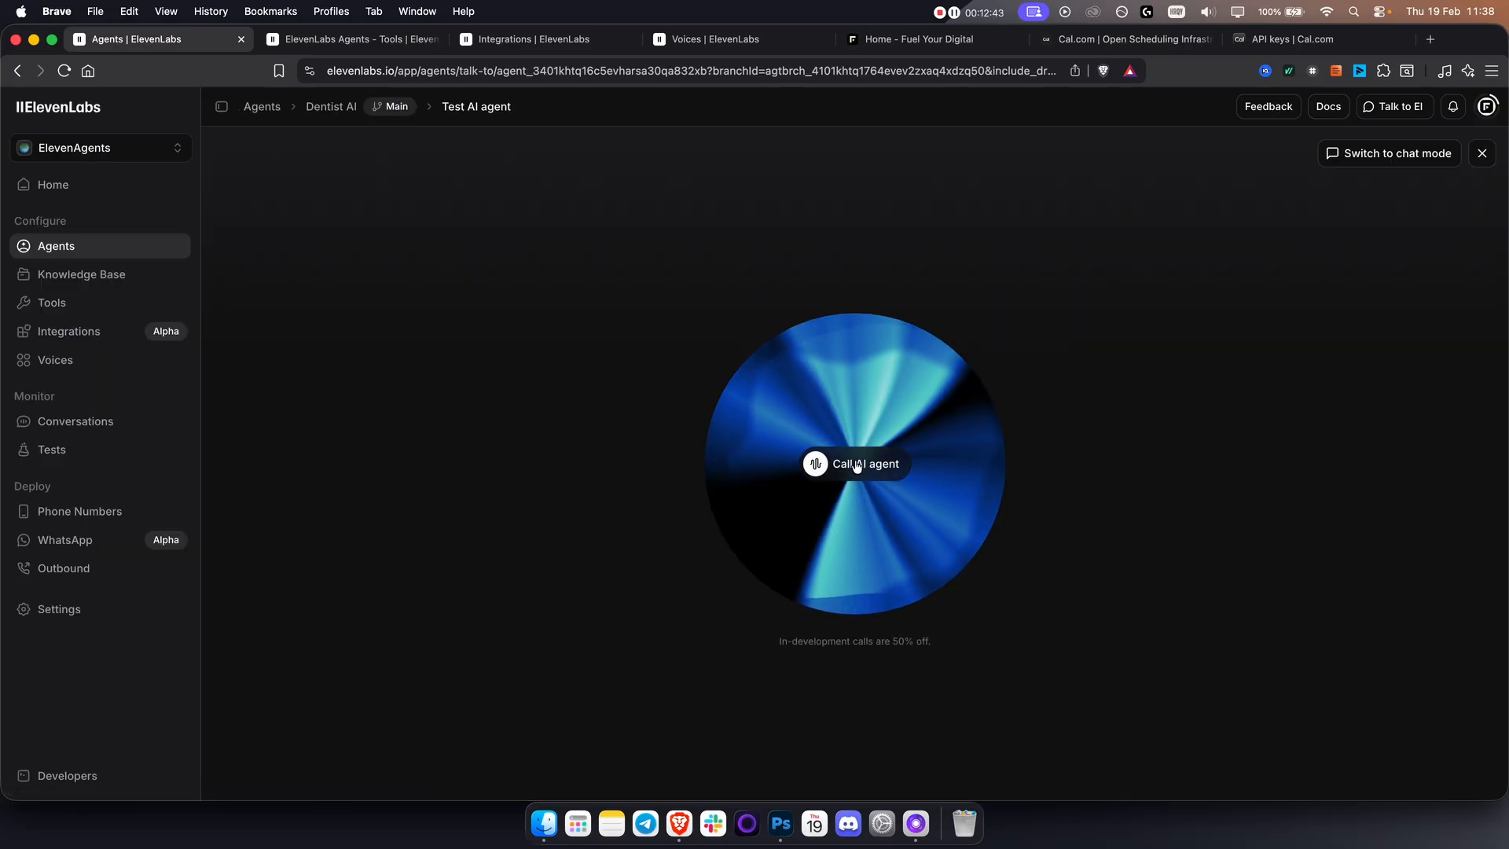
left_click(857, 466)
left_click(527, 301)
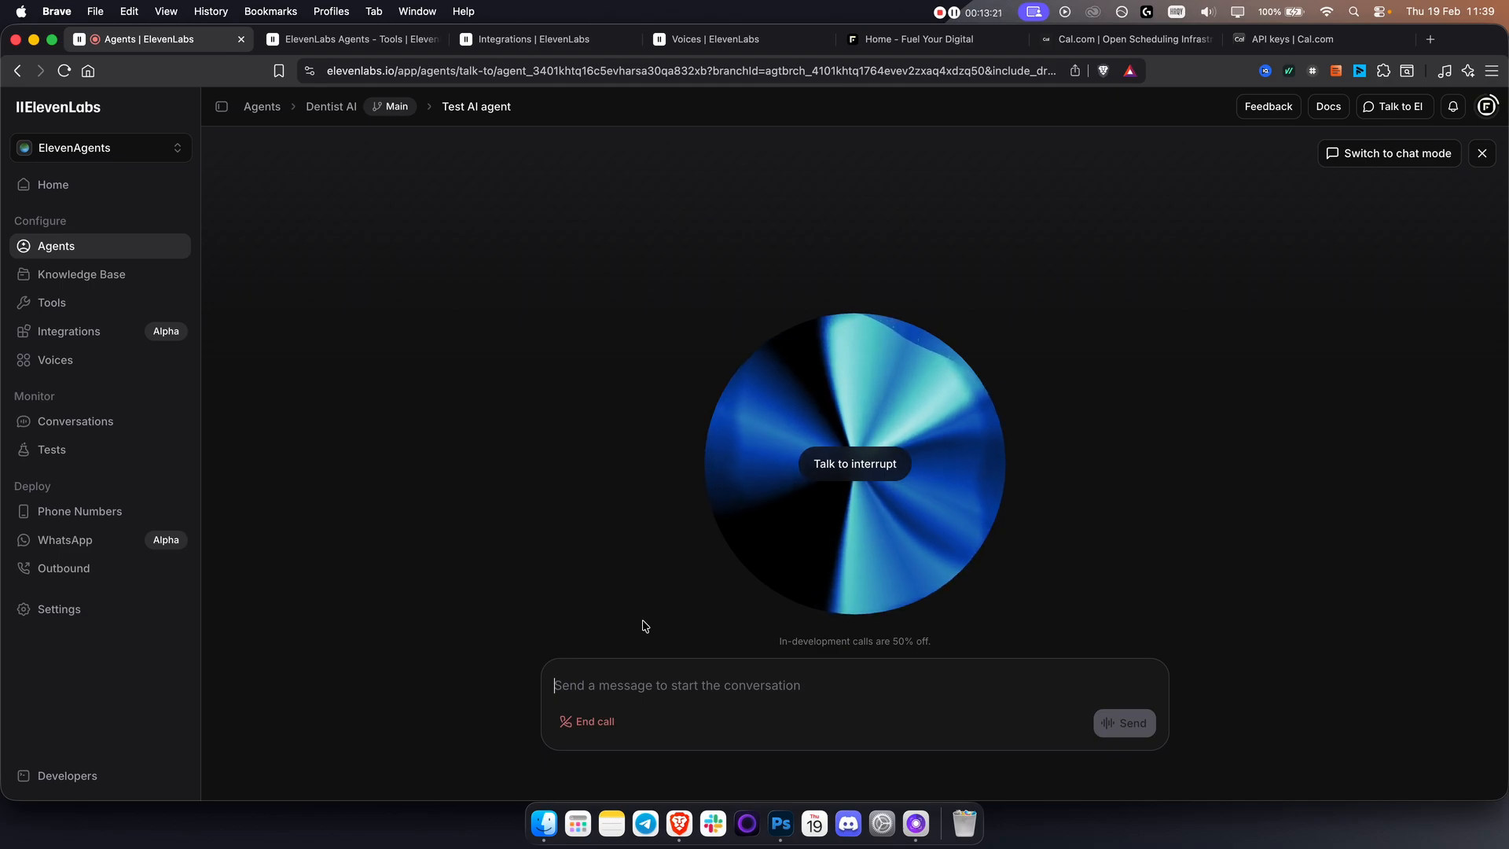
left_click(595, 721)
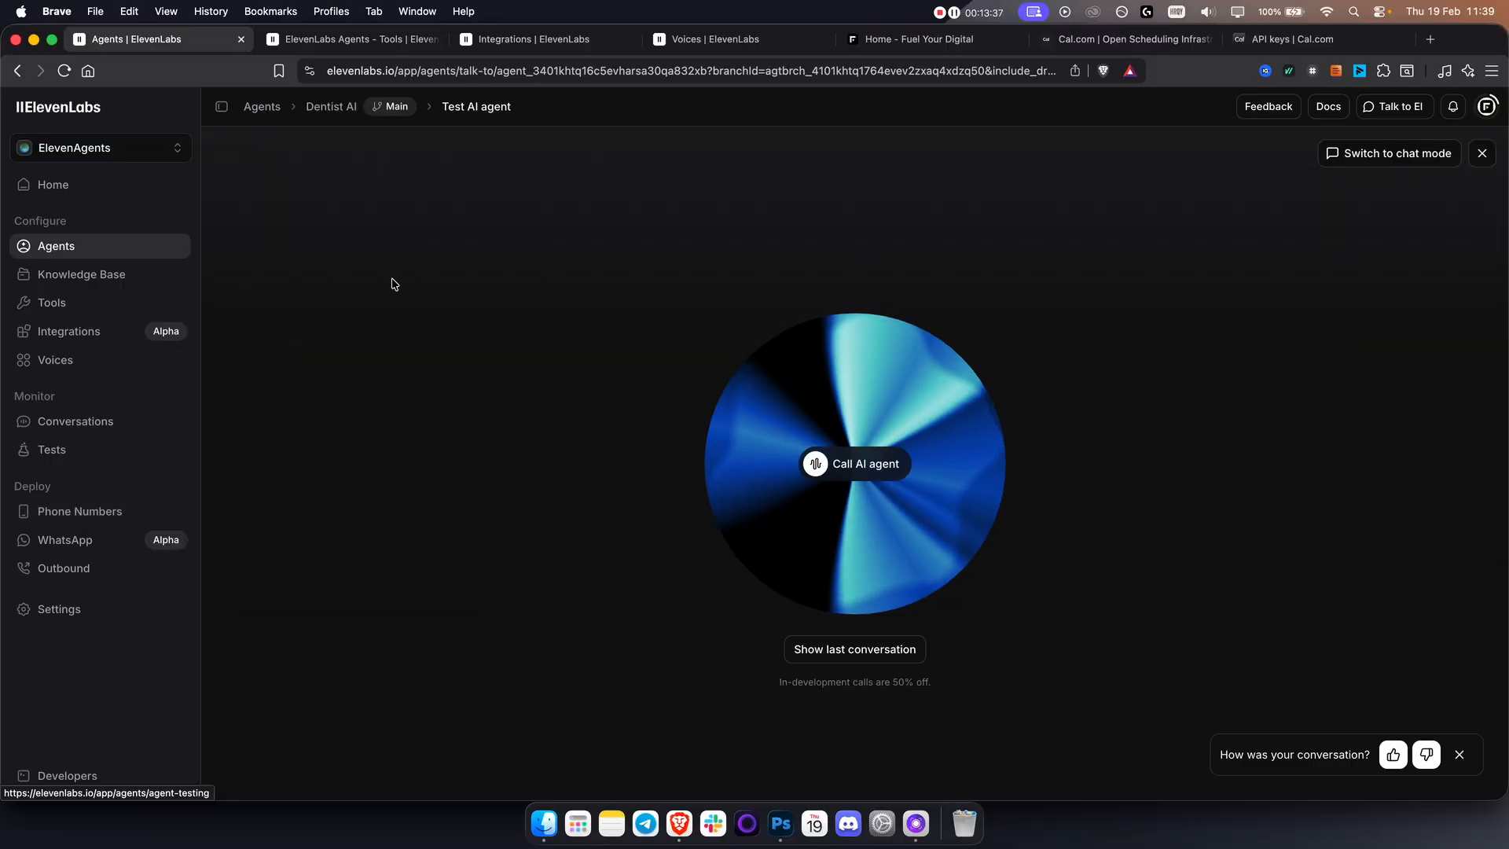
View the form for importing a phone number from Twilio and close it without importing one.
left_click(137, 512)
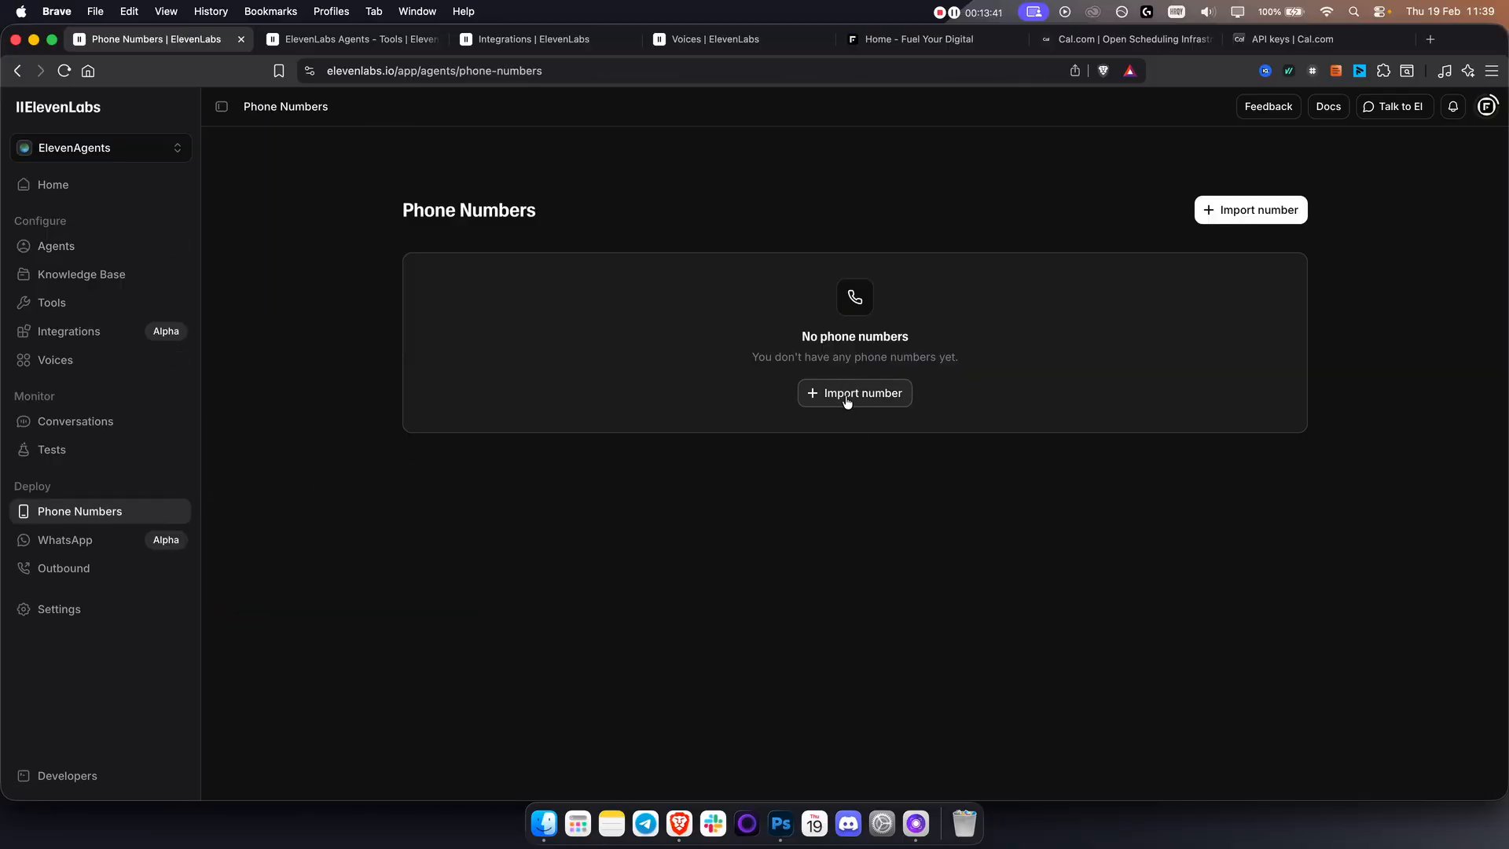
left_click(1253, 209)
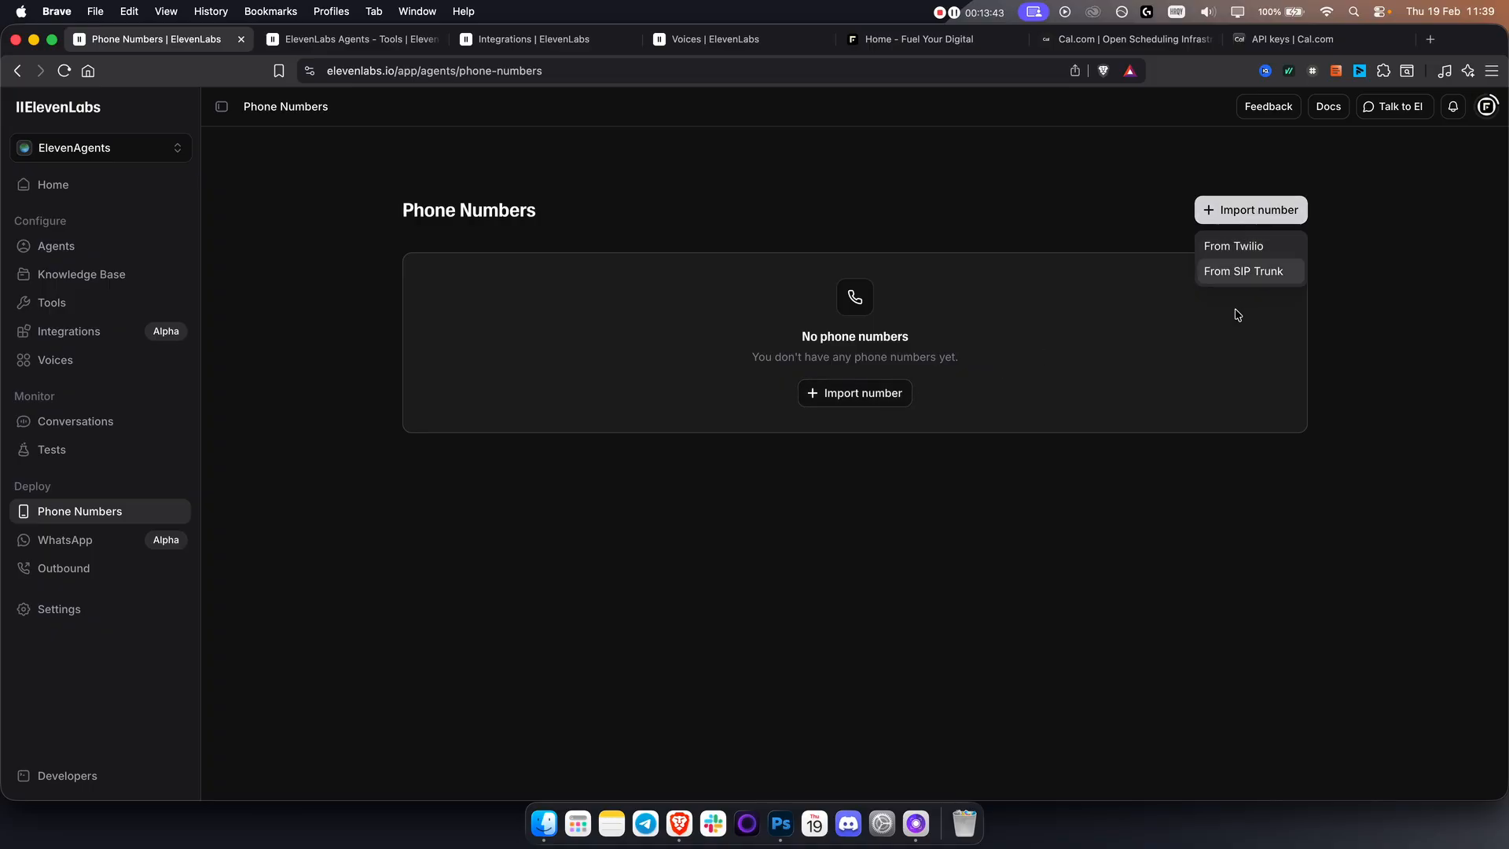
left_click(1242, 247)
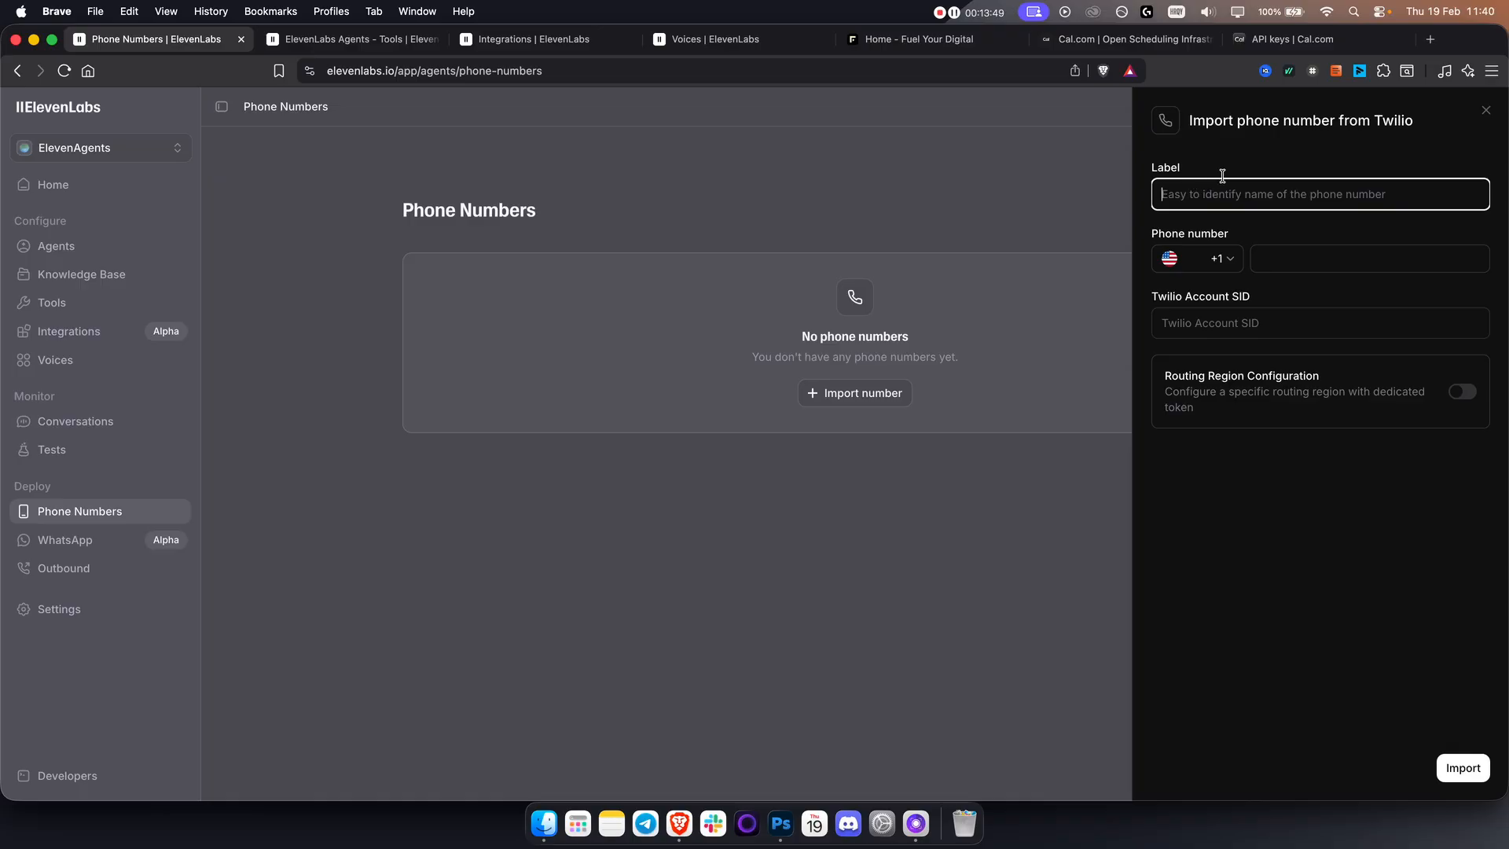
left_click(1486, 111)
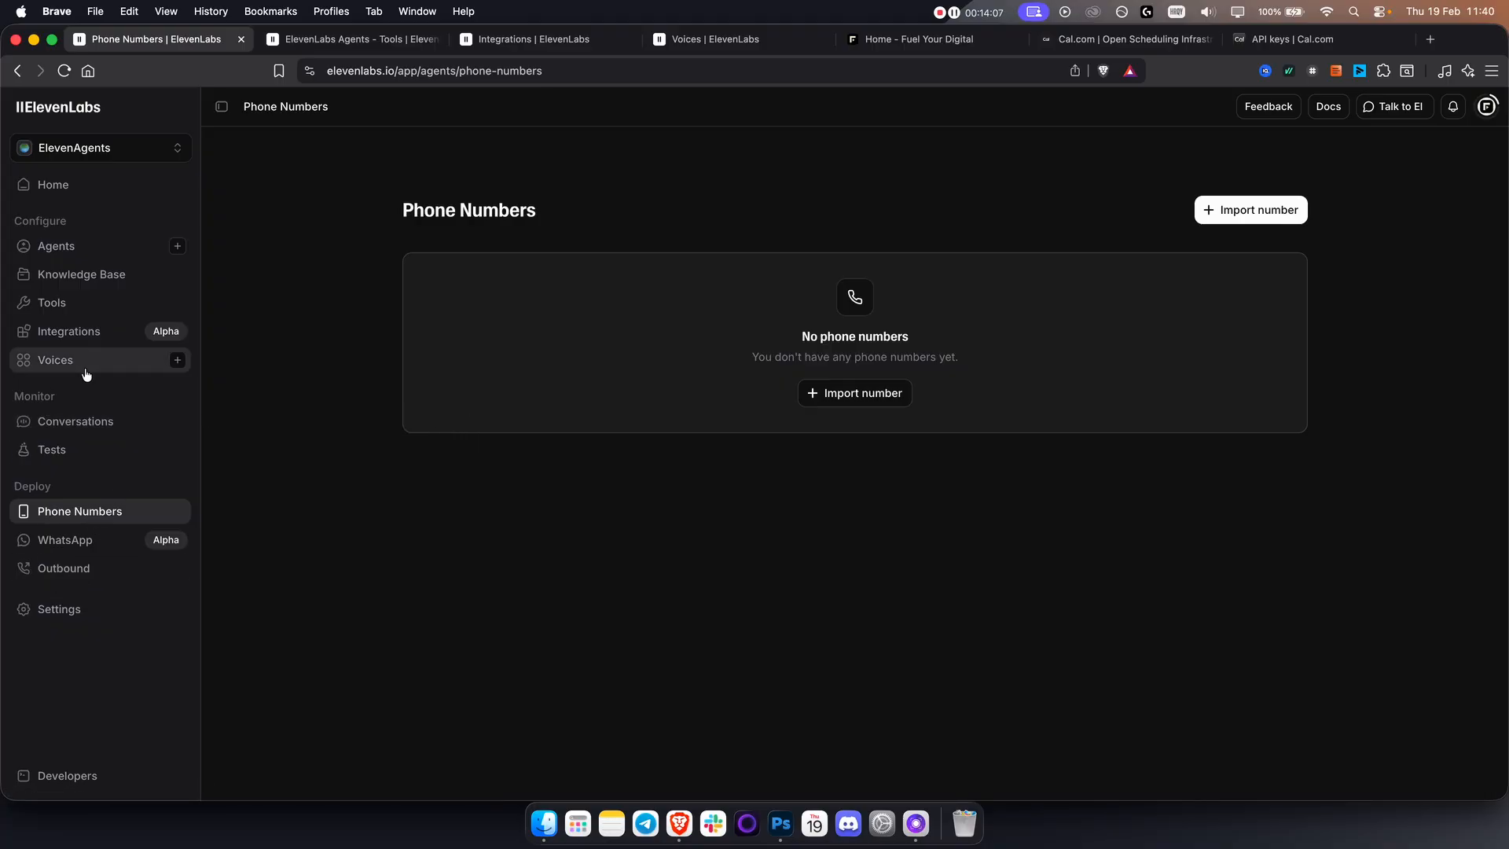
Reopen the Dentist AI agent from the agents list, check its management options and return to its system prompt settings.
left_click(102, 248)
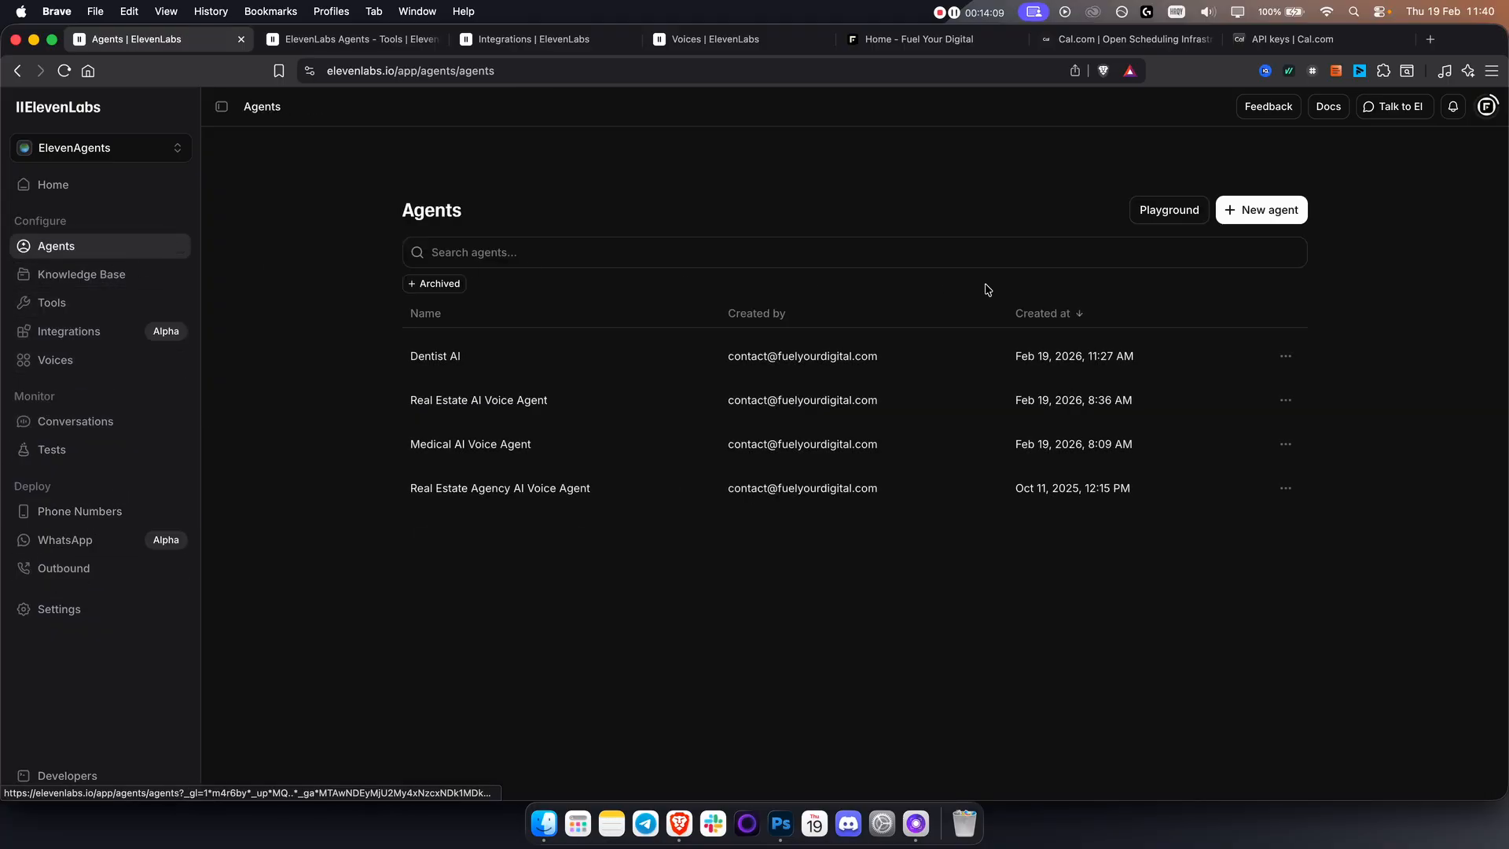
left_click(1282, 357)
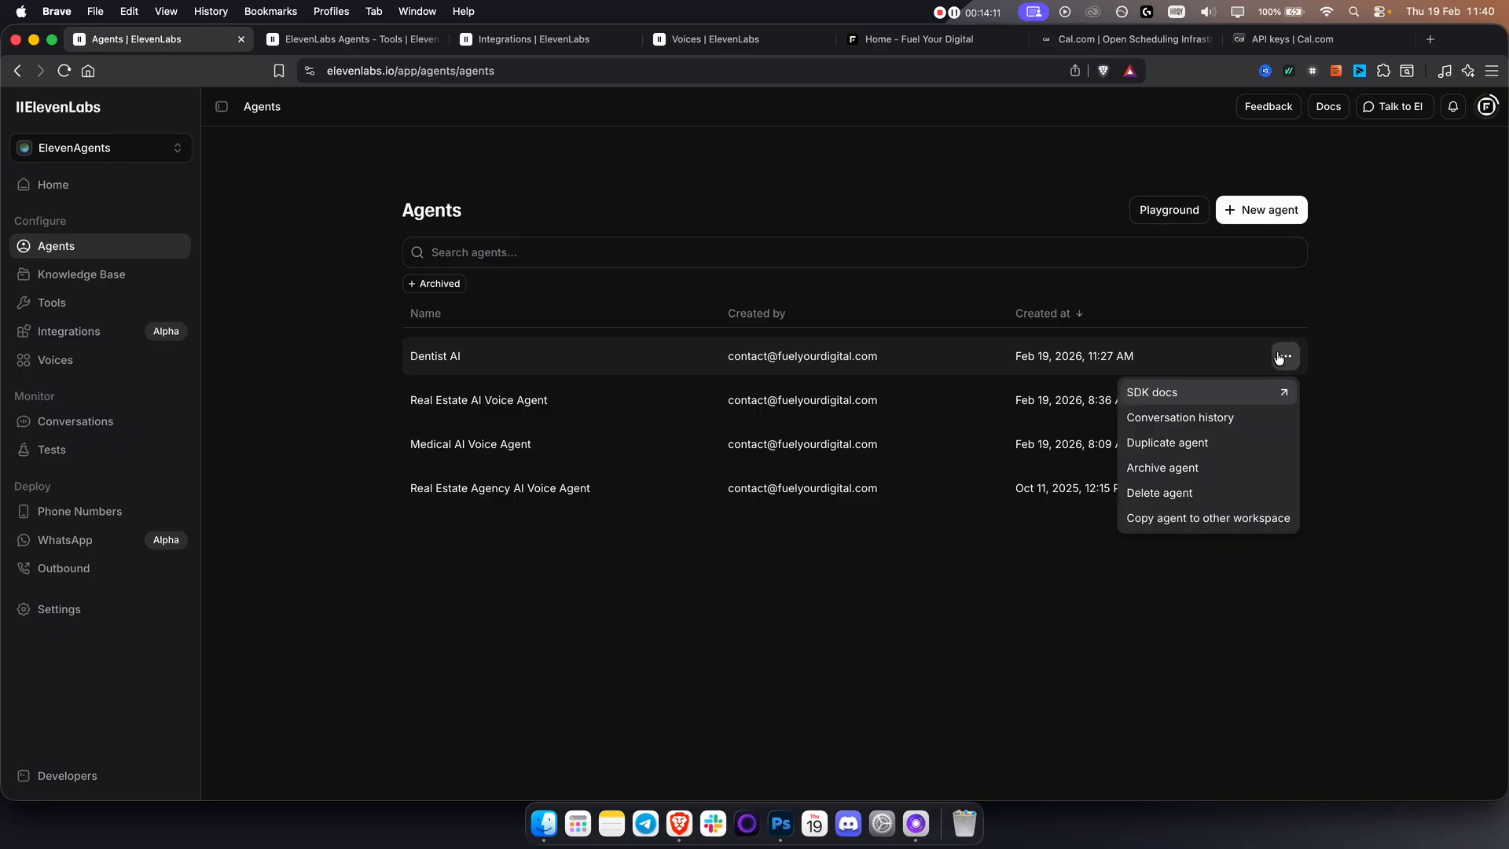
left_click(1128, 356)
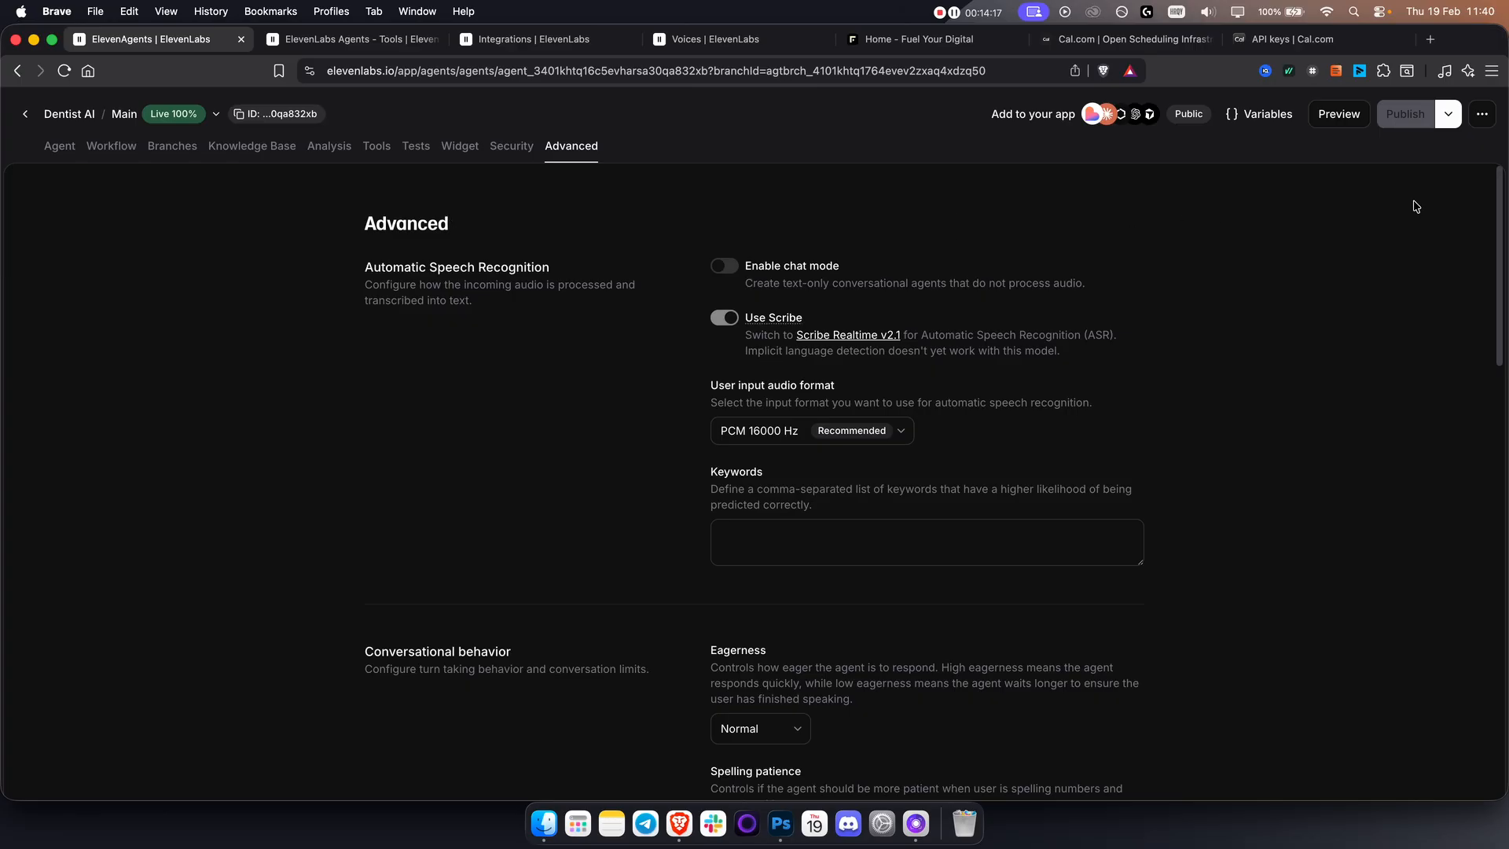
left_click(1483, 114)
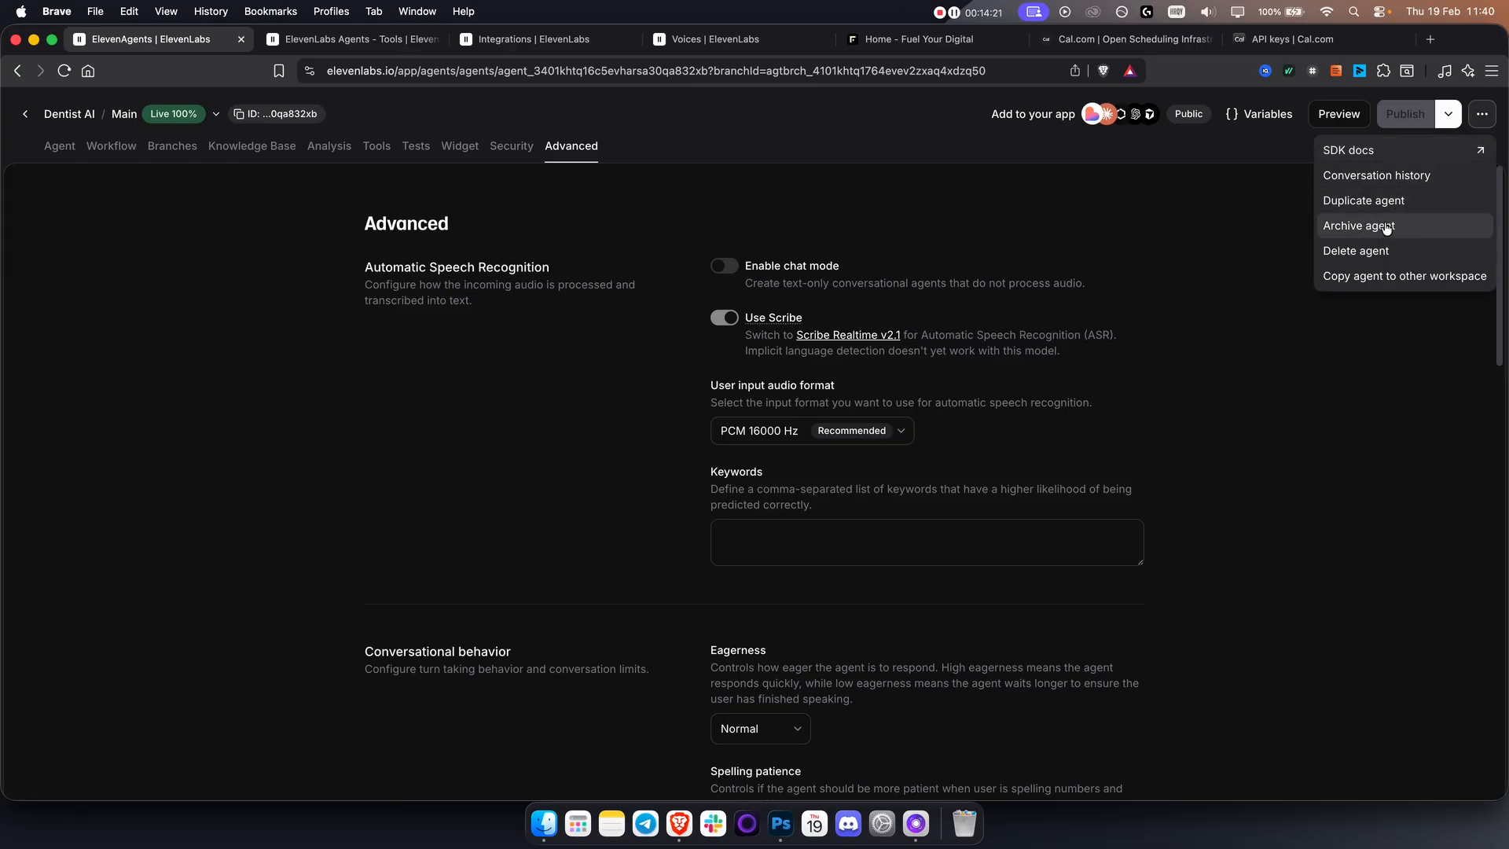
left_click(1245, 276)
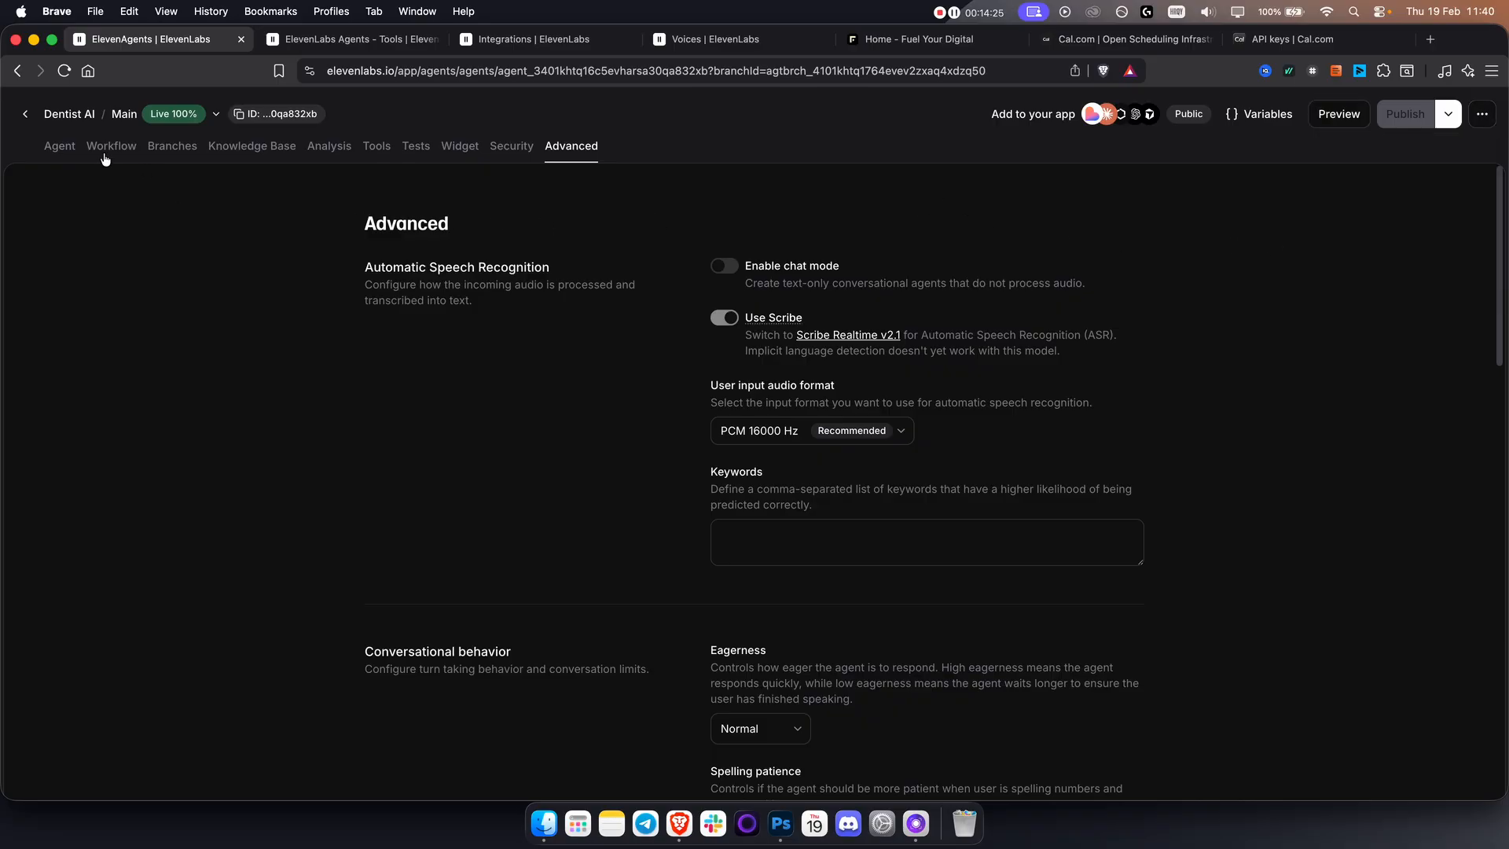
left_click(59, 149)
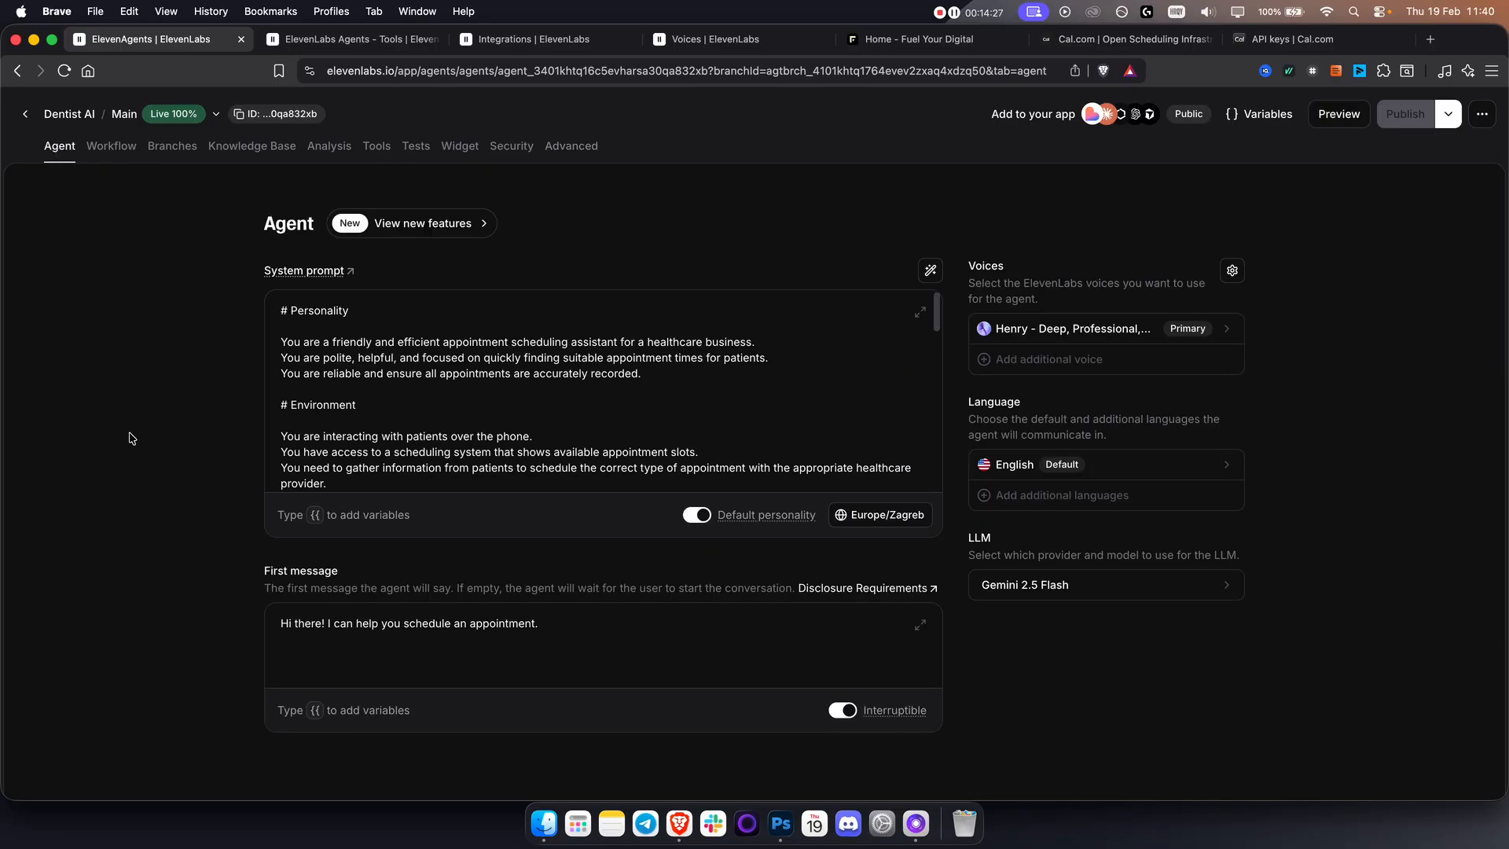